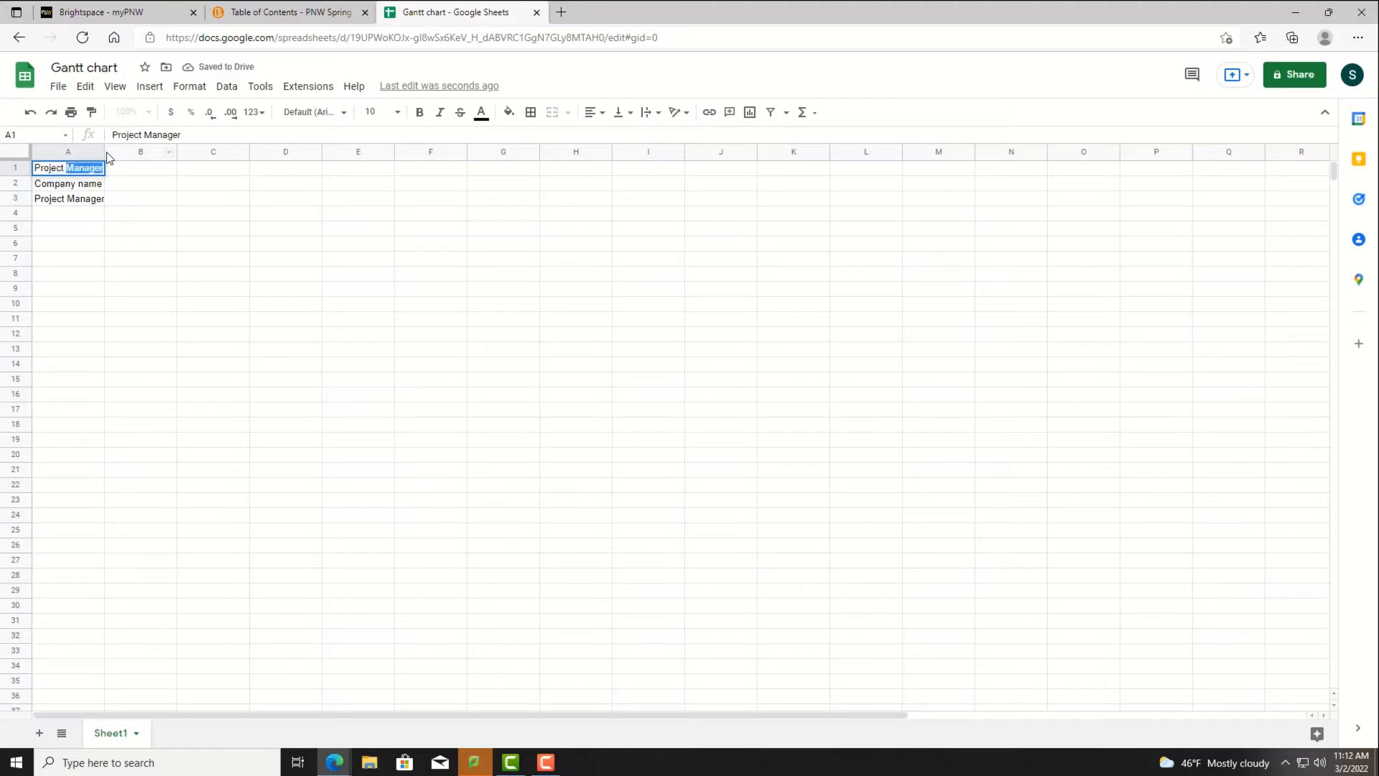
Enter the label Project Start in C2 and the date 3/1/22 in D2
click(211, 185)
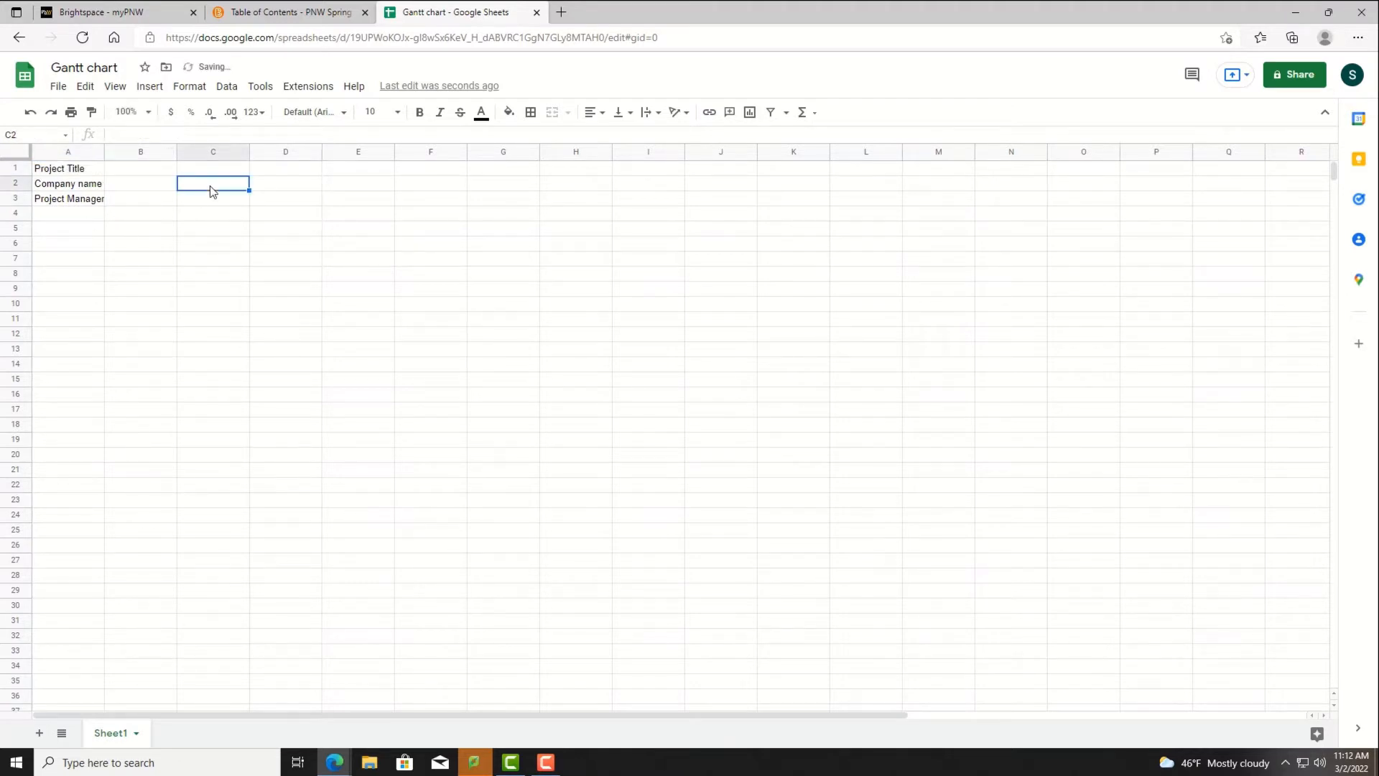
text(Project Start)
click(261, 185)
text(3/1/22)
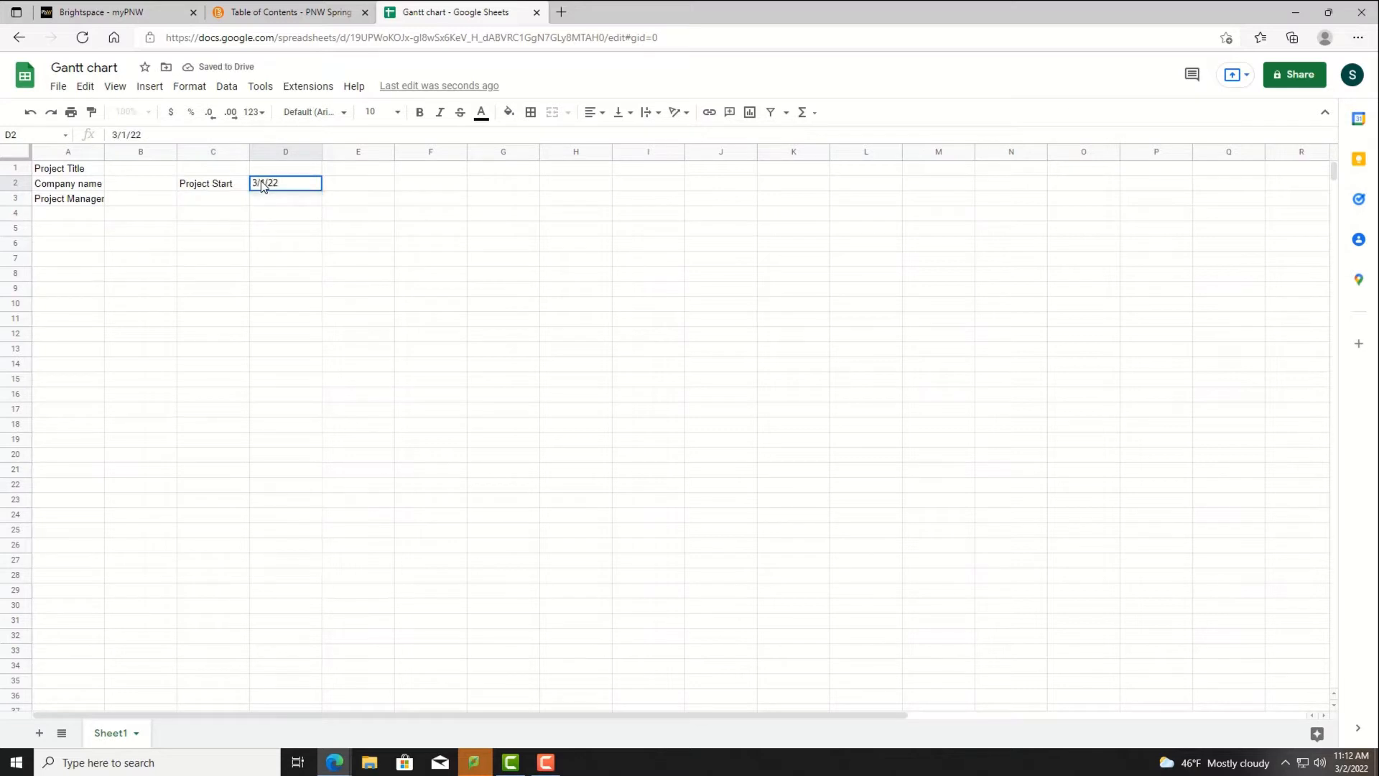
key(Return)
Enter the heading Task in A5 and list Phase 1 and Task 1 through Task 4 below it
click(57, 229)
text(Task)
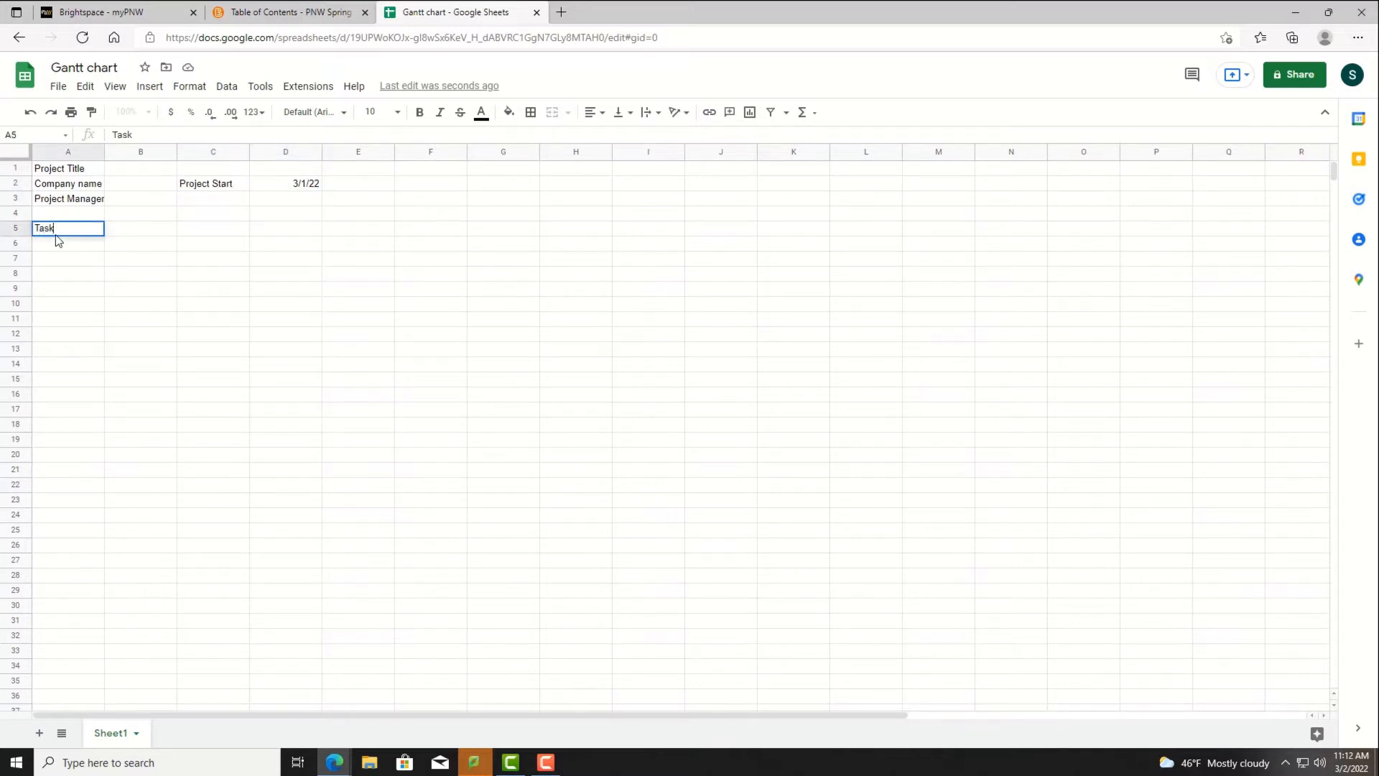
key(Return)
text(Phase 1)
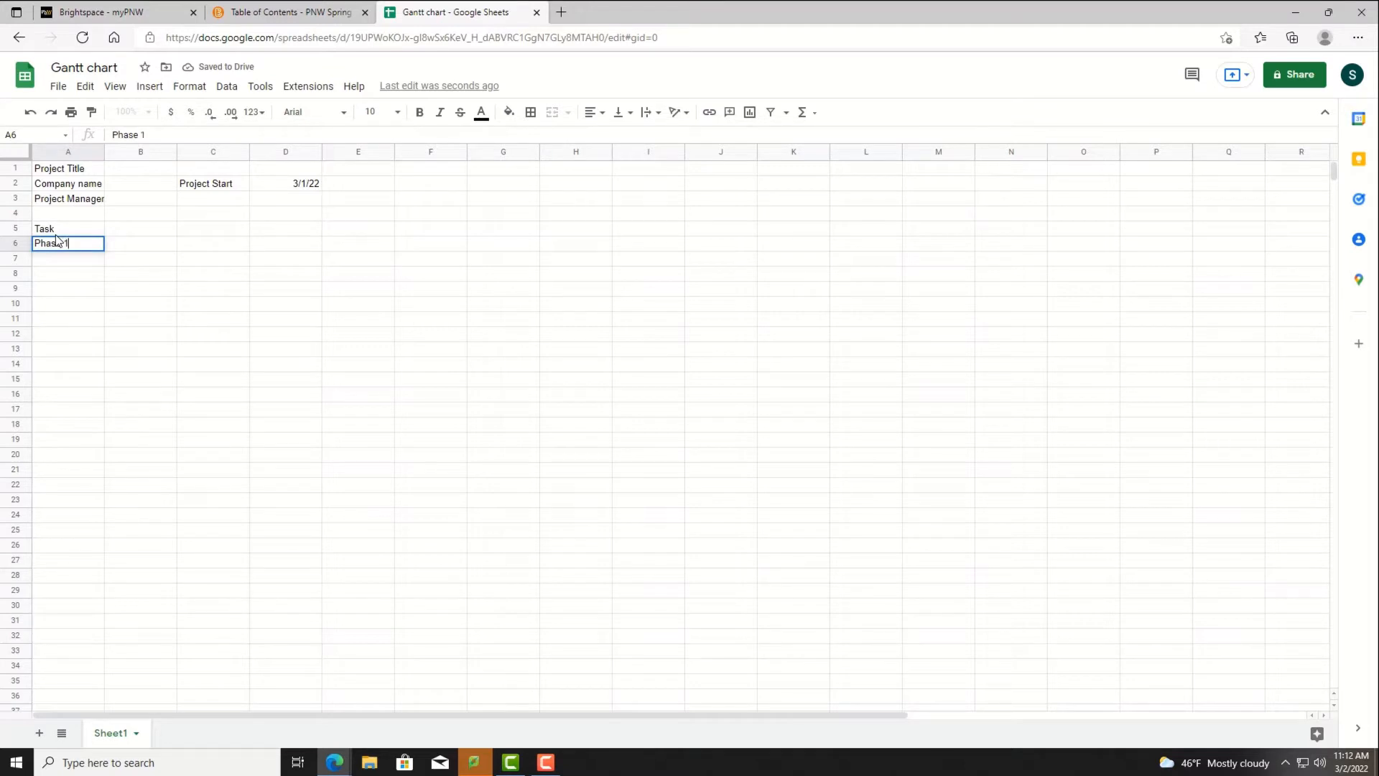
key(Return)
text(Task 1)
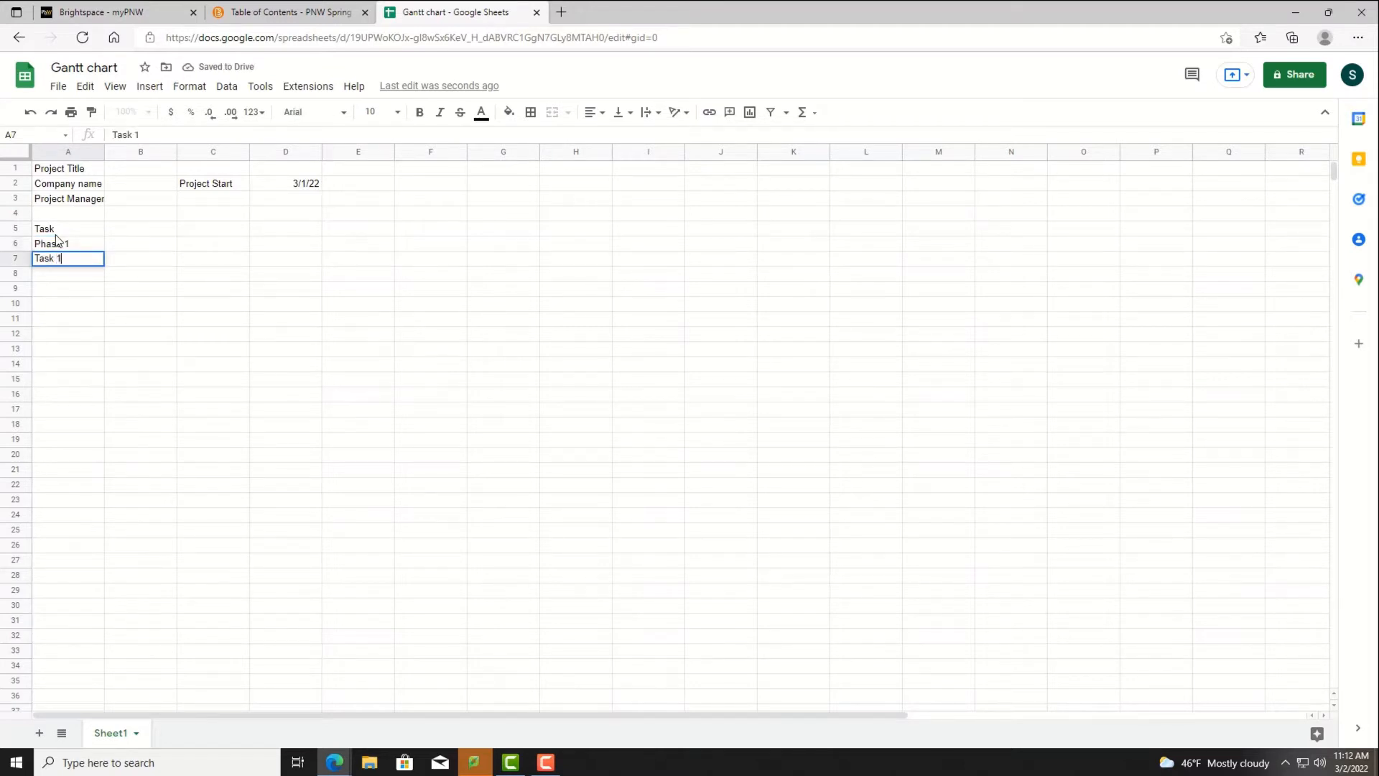
key(Return)
text(Task2)
key(BackSpace)
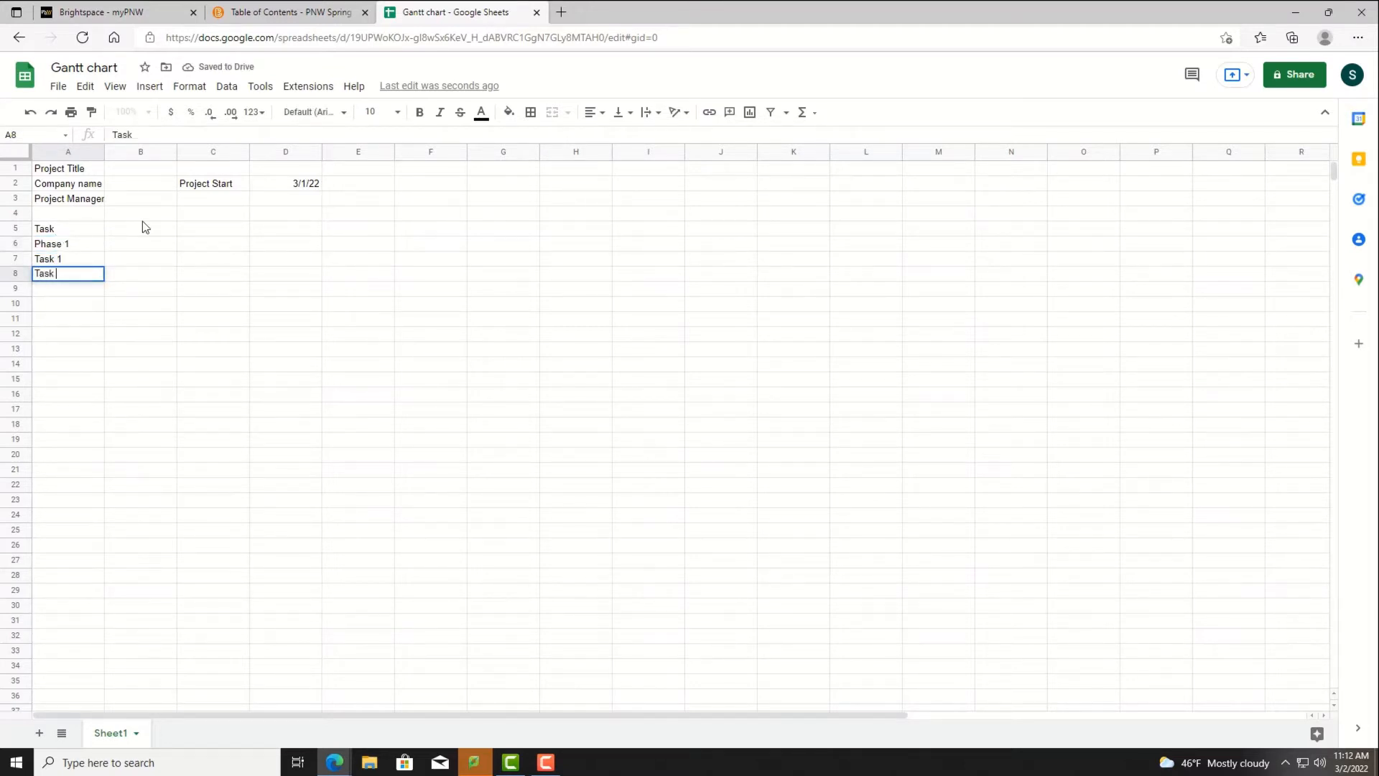
text(2)
drag(79, 258, 69, 309)
Copy the Phase 1 block A6:A10 to A11:A15 and rename its heading as Phase 2
key(ctrl+c)
click(69, 317)
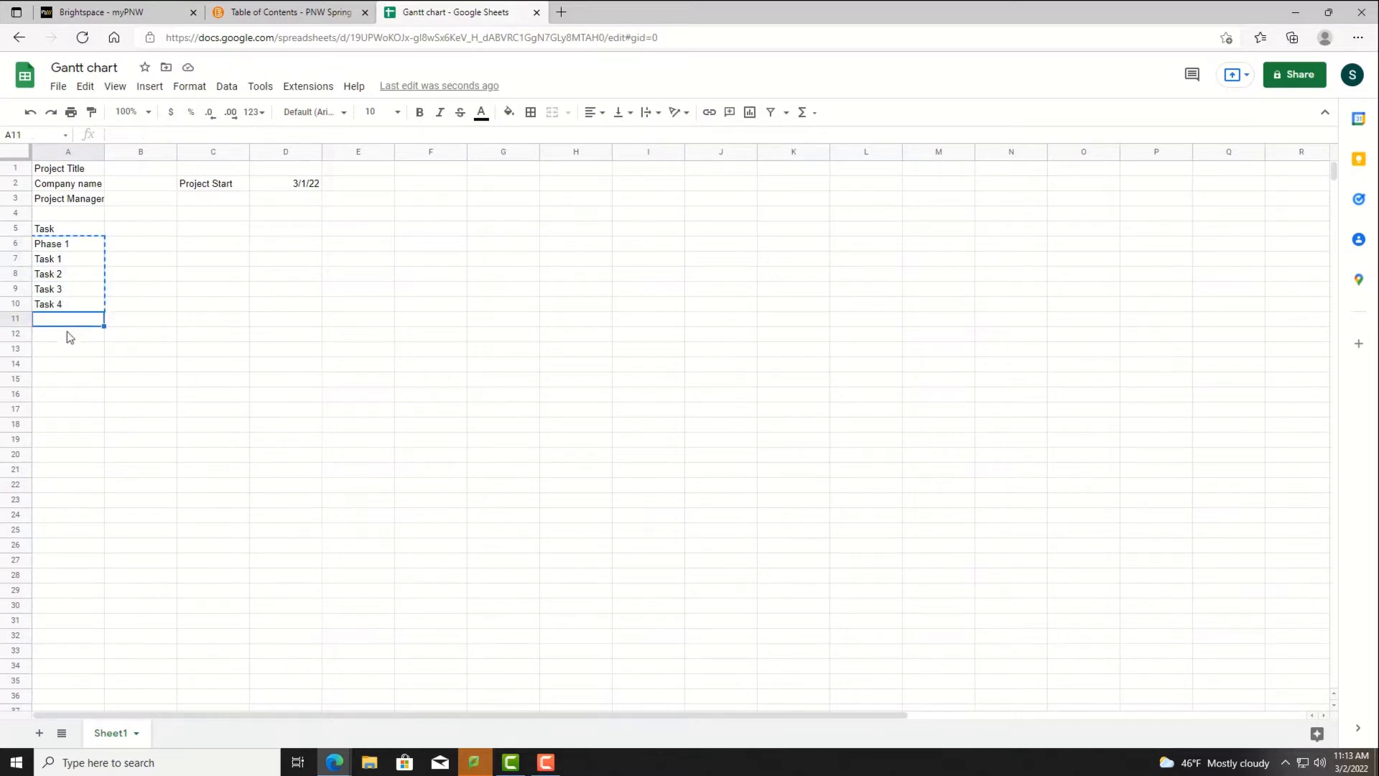
key(ctrl+v)
click(79, 400)
click(79, 323)
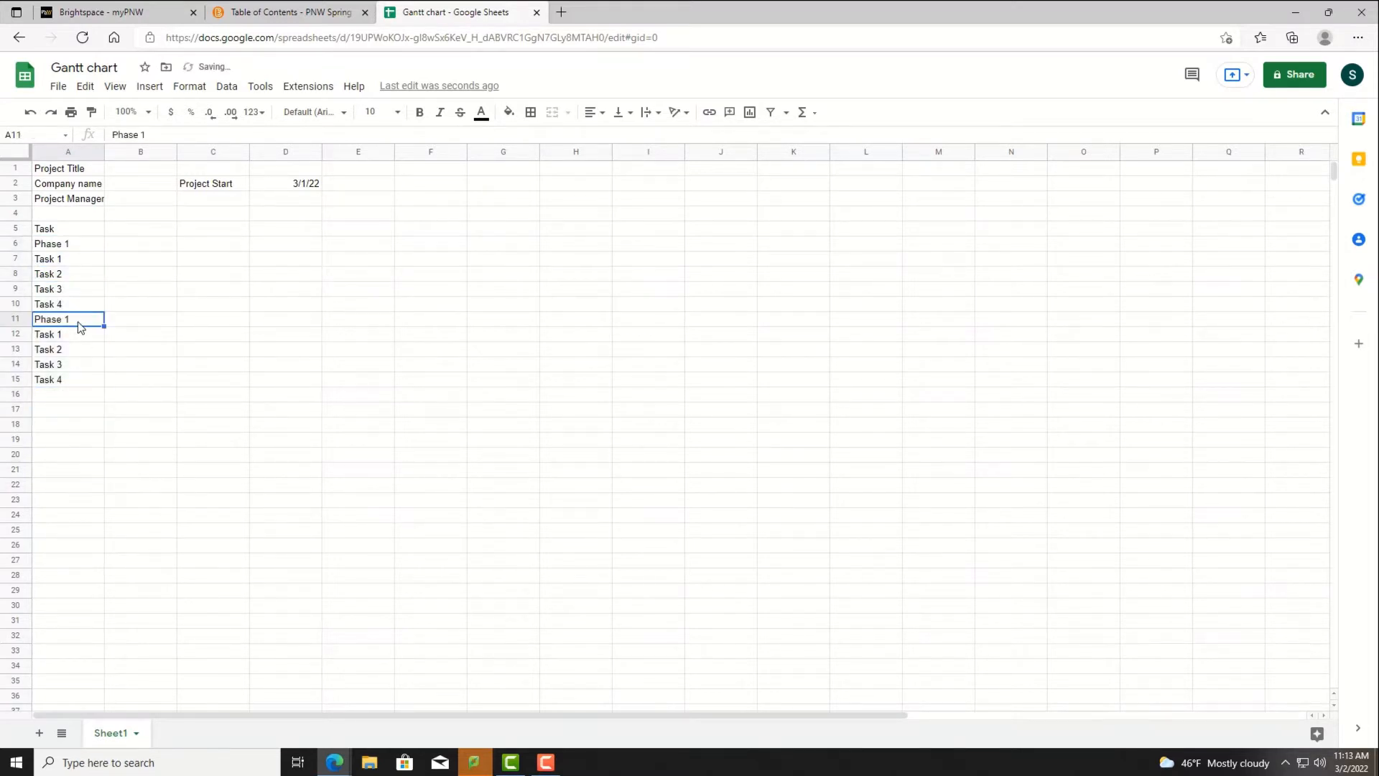
click(151, 136)
key(BackSpace)
text(2)
key(Return)
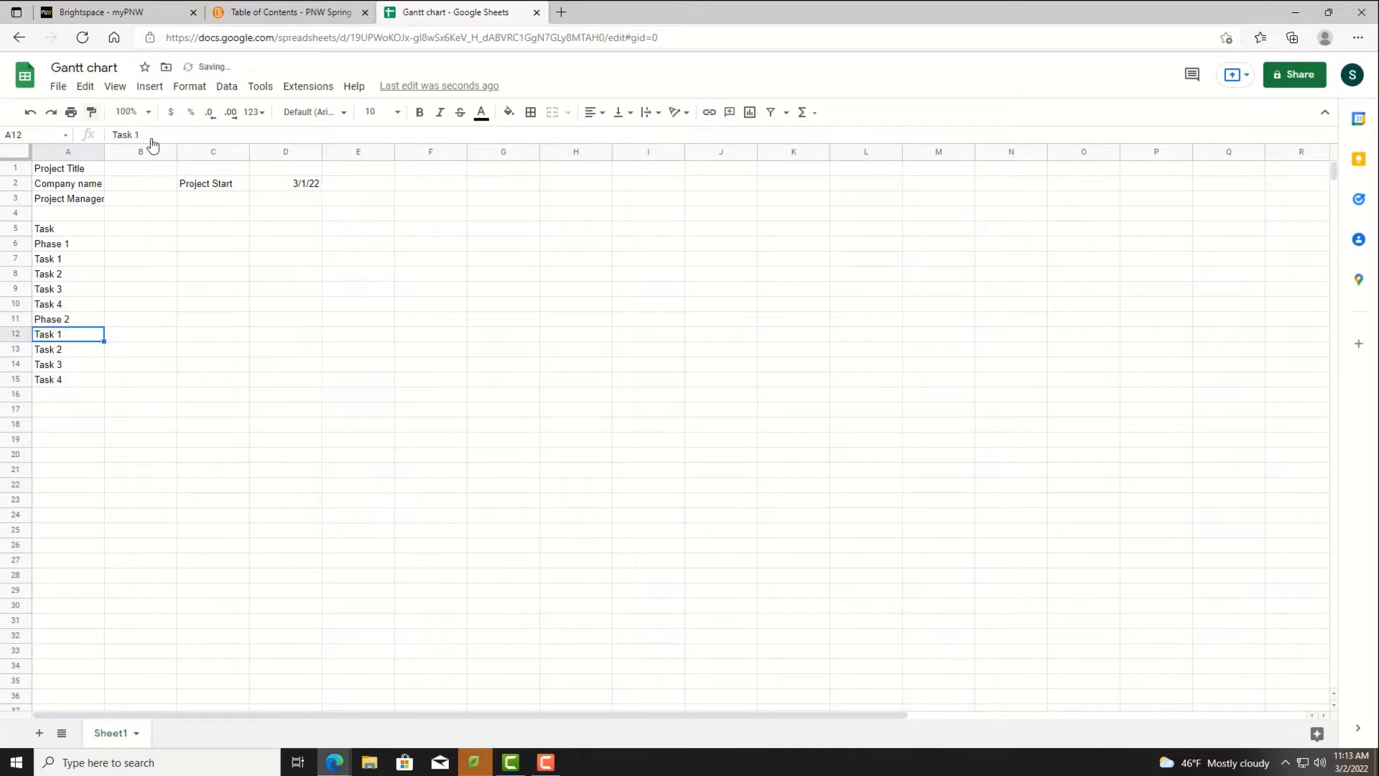
Enter the column headings Start, Days and End in B5:D5
click(135, 234)
text(Start)
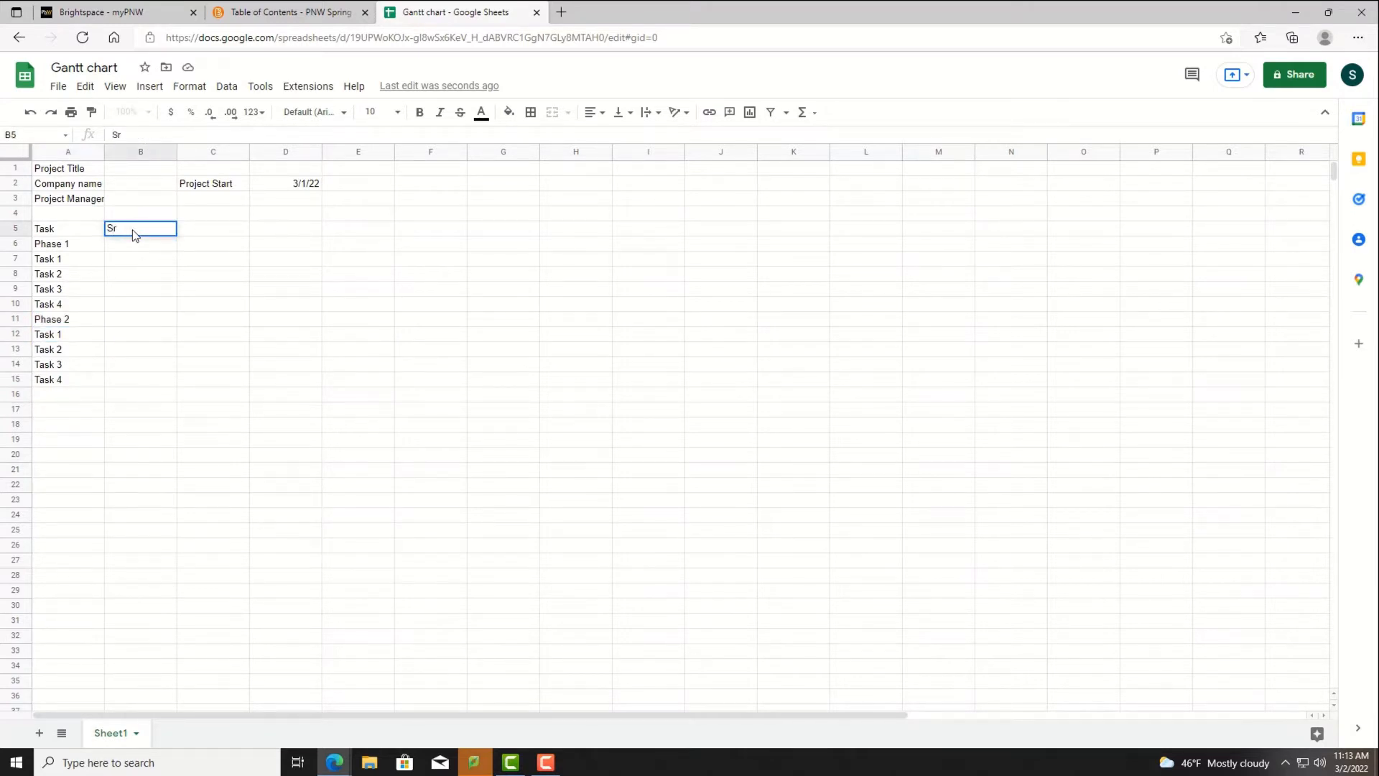
key(Tab)
text(Days)
key(Tab)
text(End)
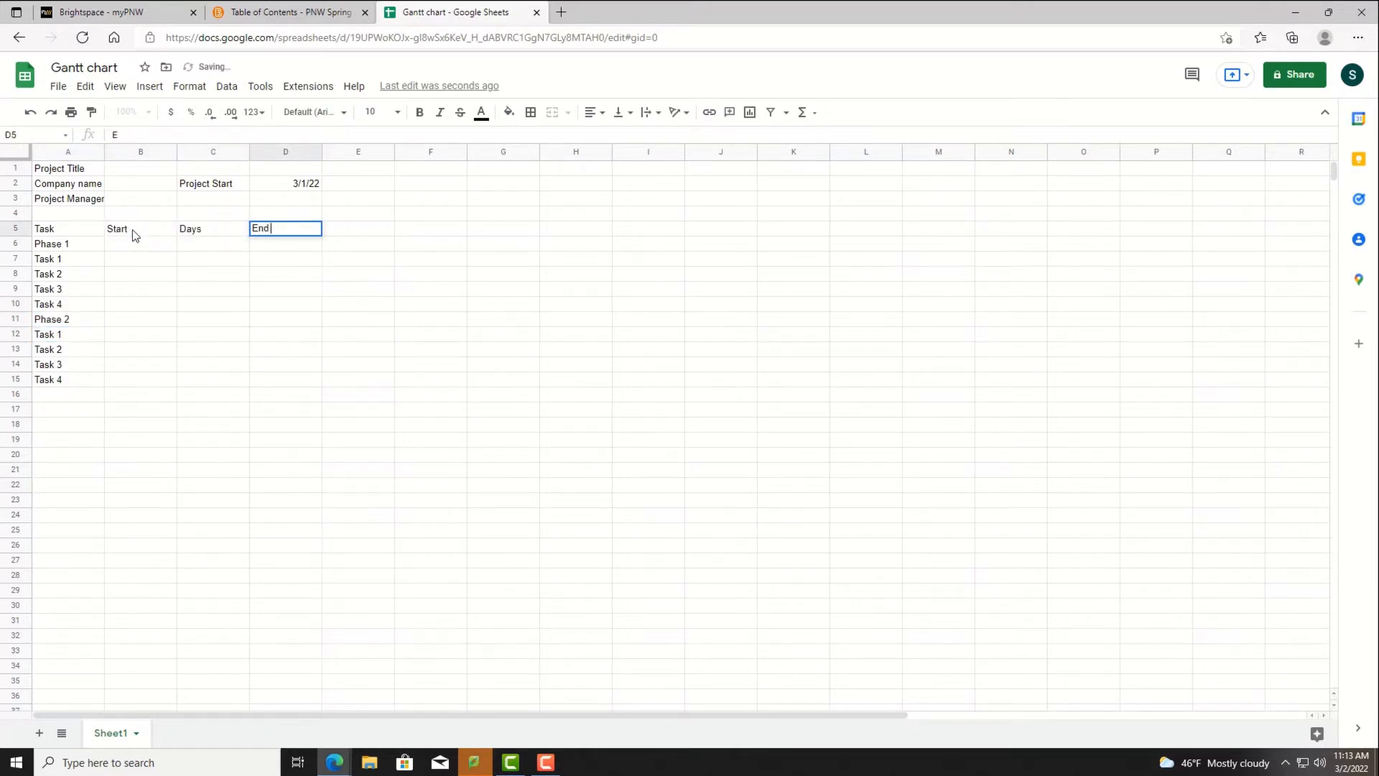
Give Phase 1's Task 1 a start date of 3/1/22 and a duration of 3 days
click(150, 264)
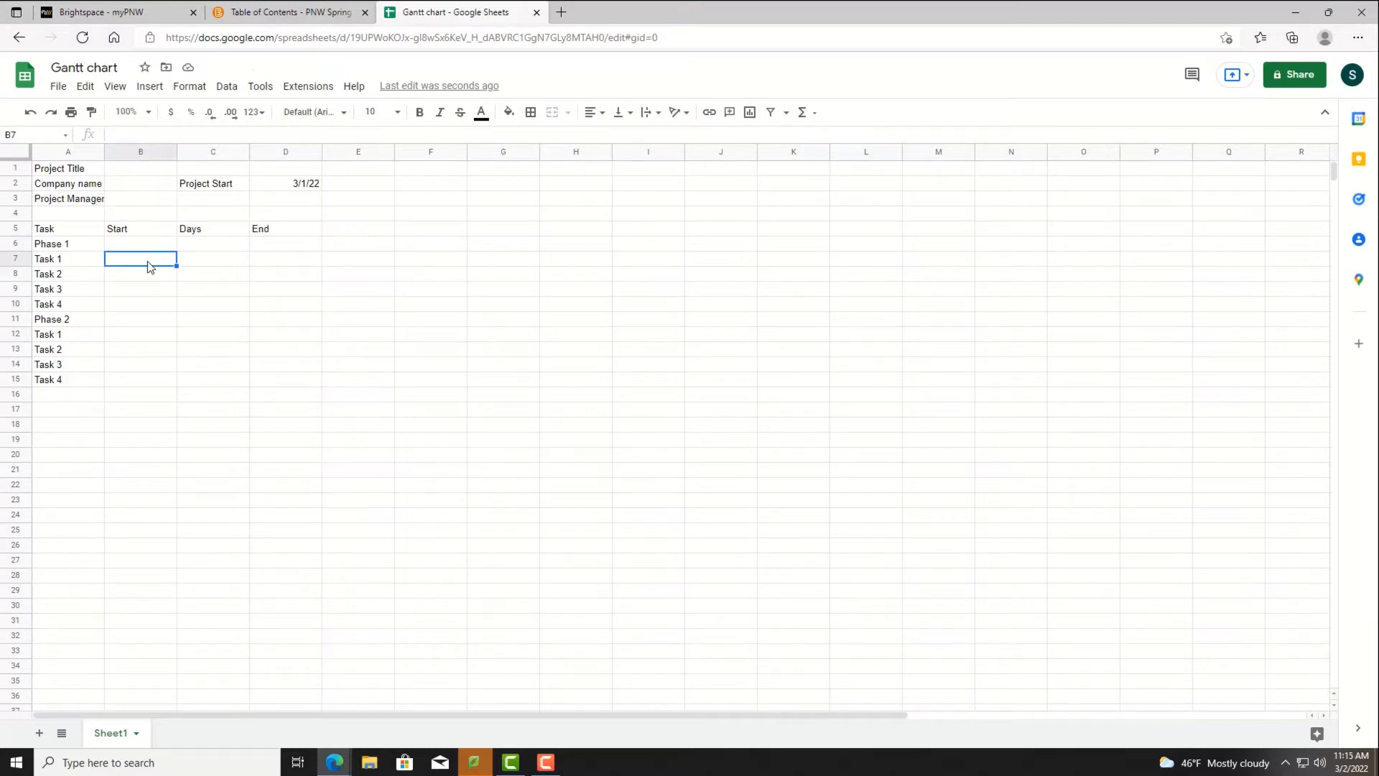
text(3/1/22)
key(Return)
click(205, 263)
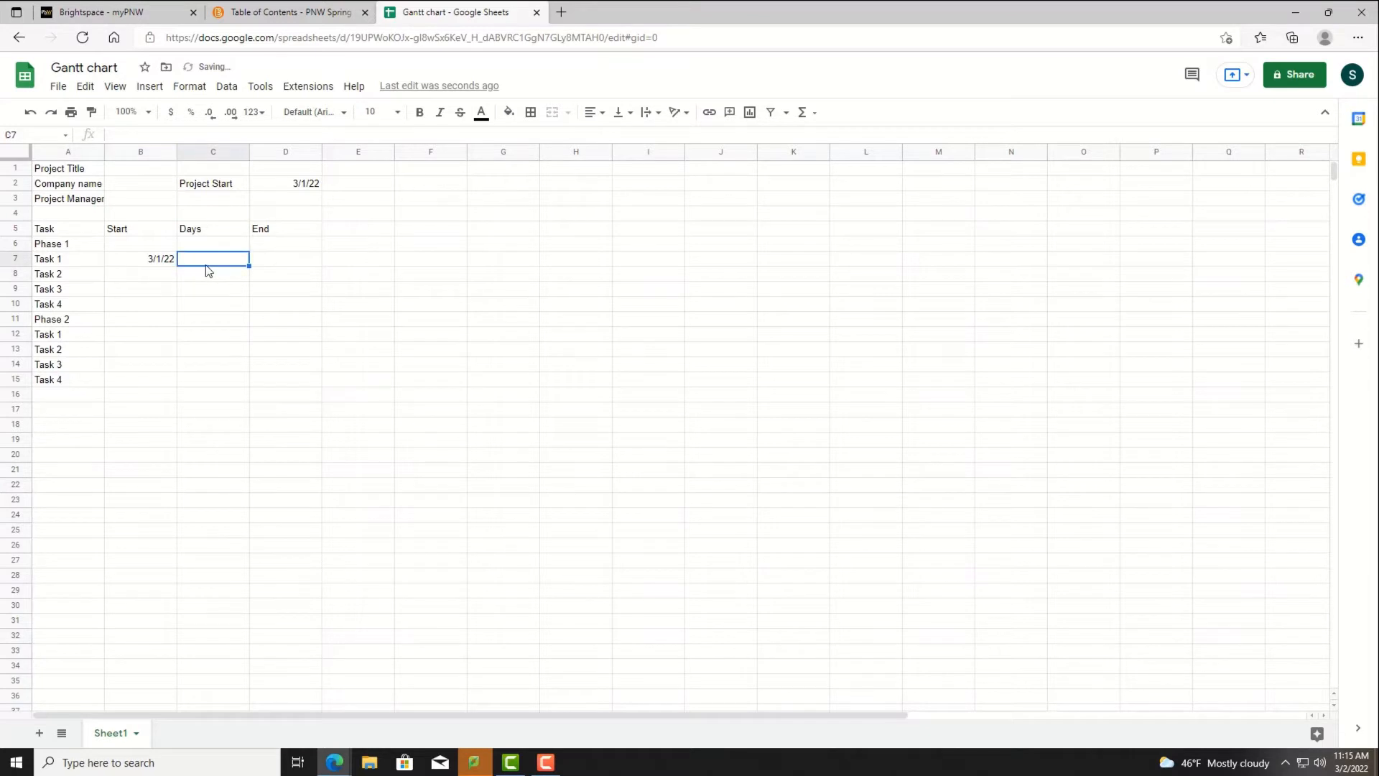
text(3)
key(Tab)
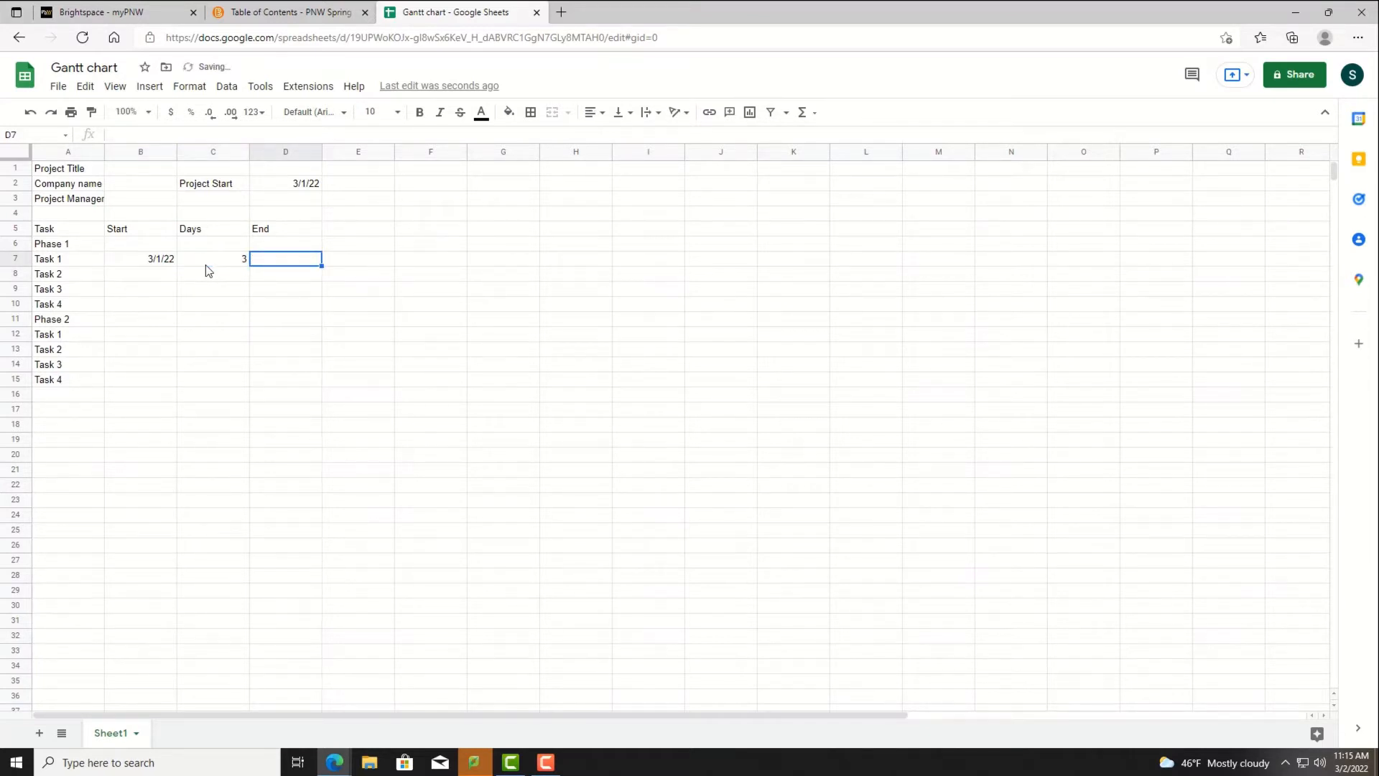
Calculate Task 1's end date in D7 with the formula =B7+C7-1, without the formula suggestion
text(=)
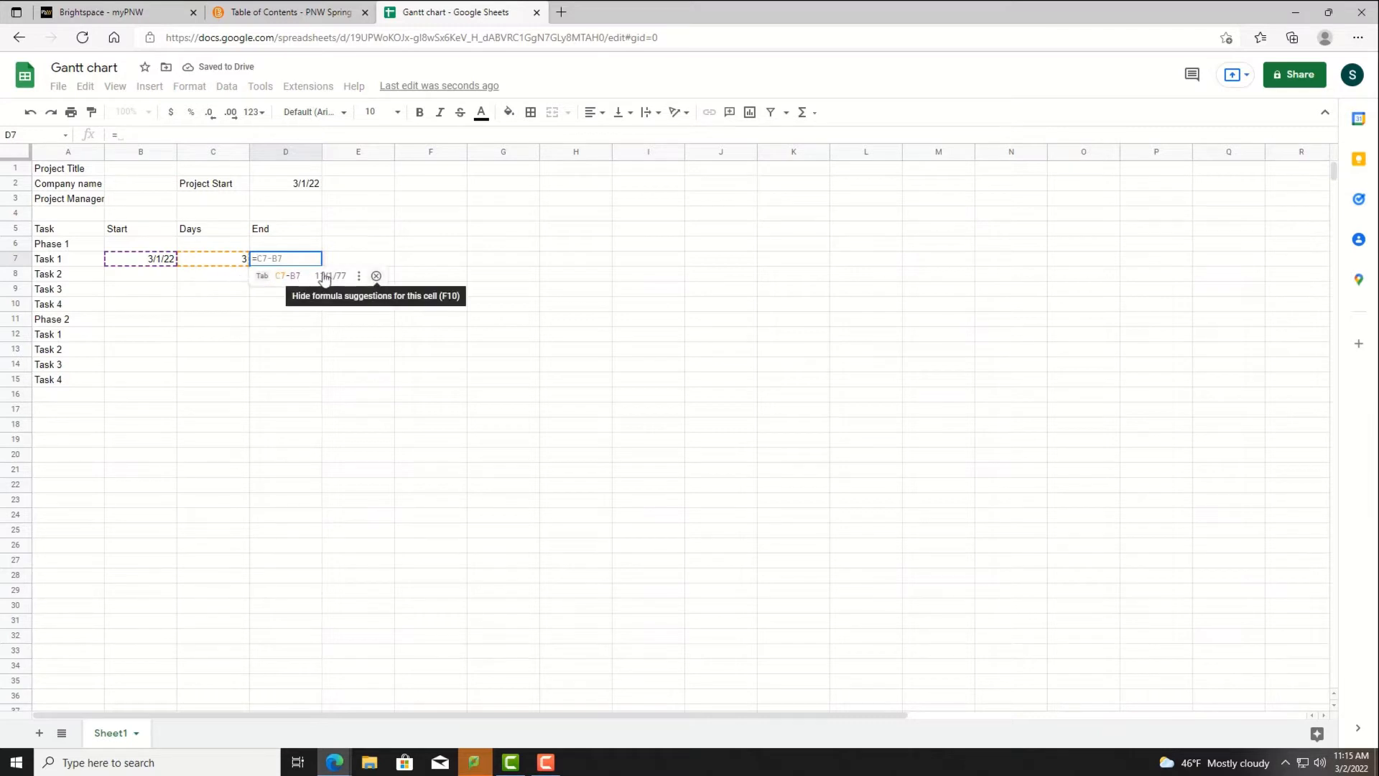
click(376, 276)
click(165, 261)
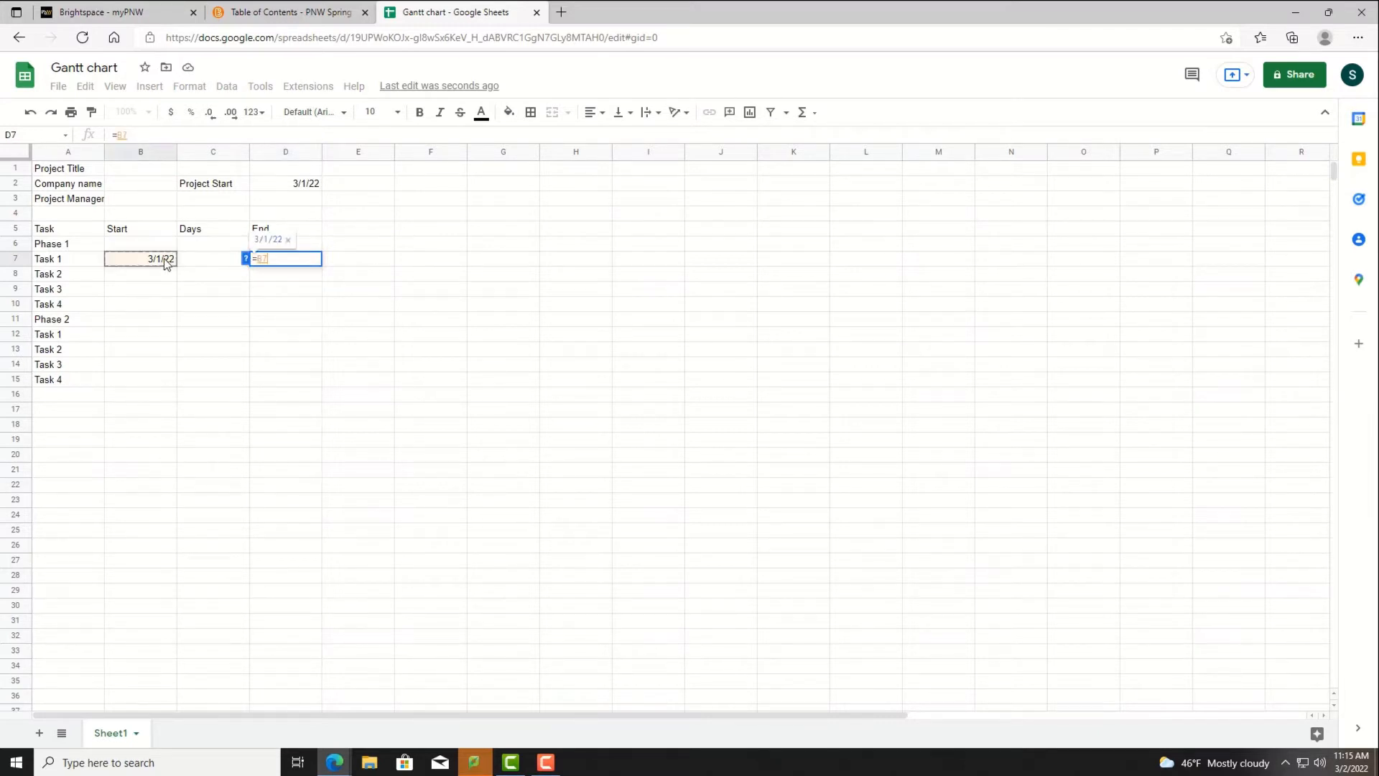
text(+)
click(227, 260)
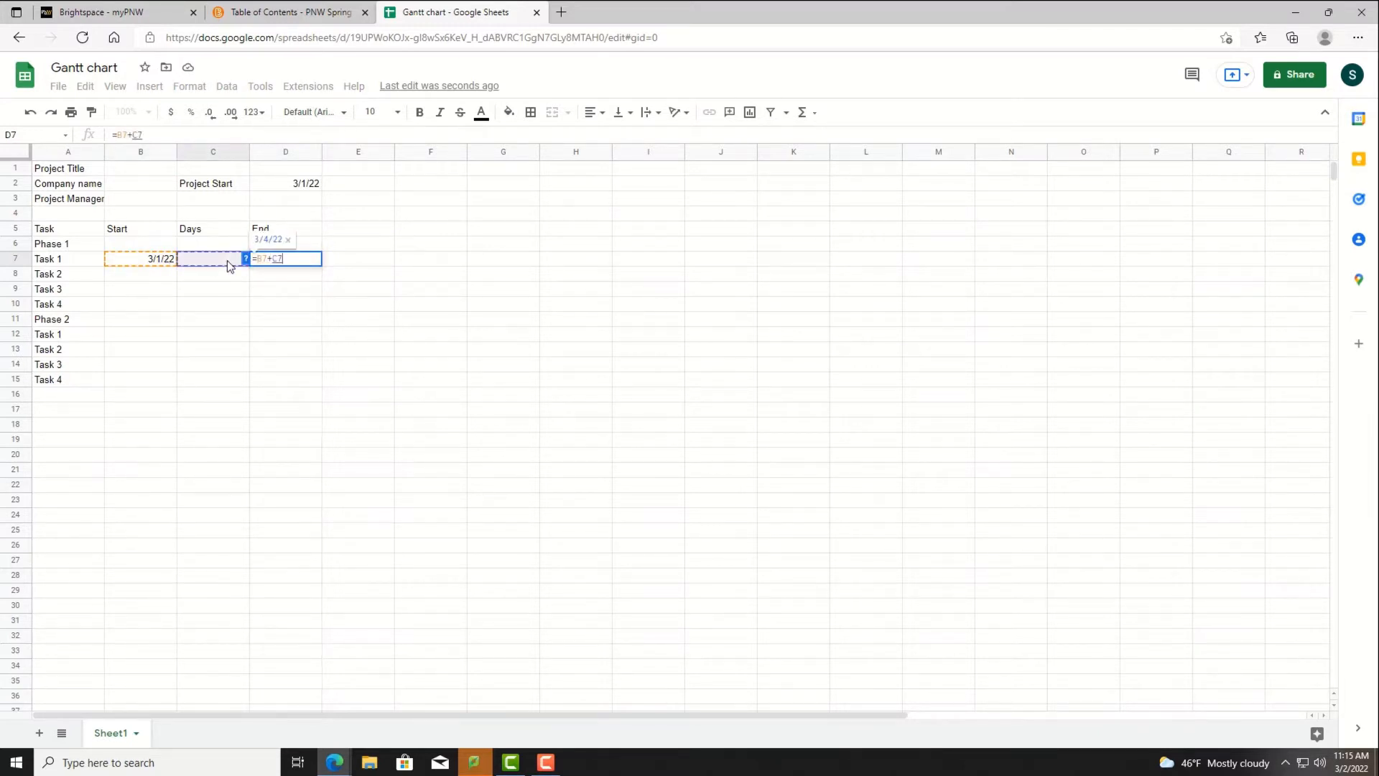
text(-1)
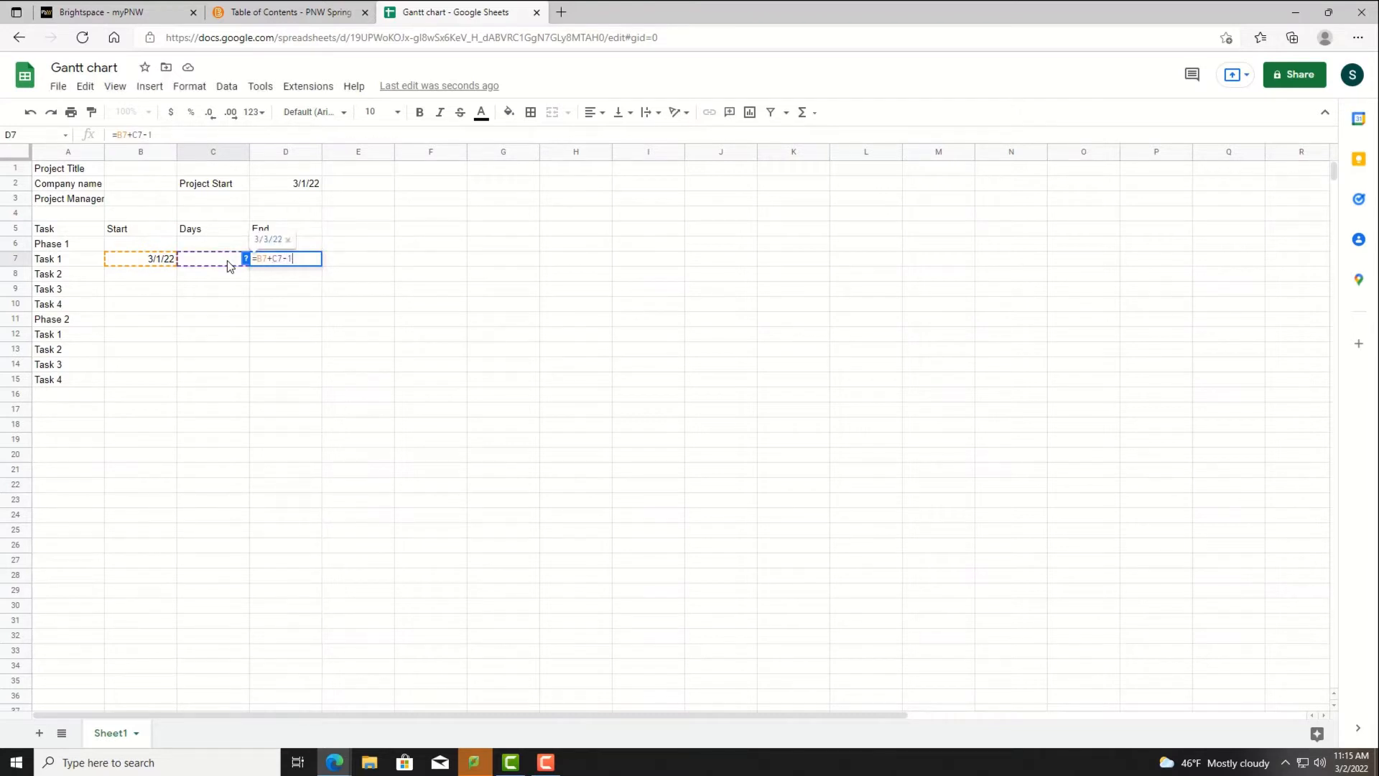
key(Return)
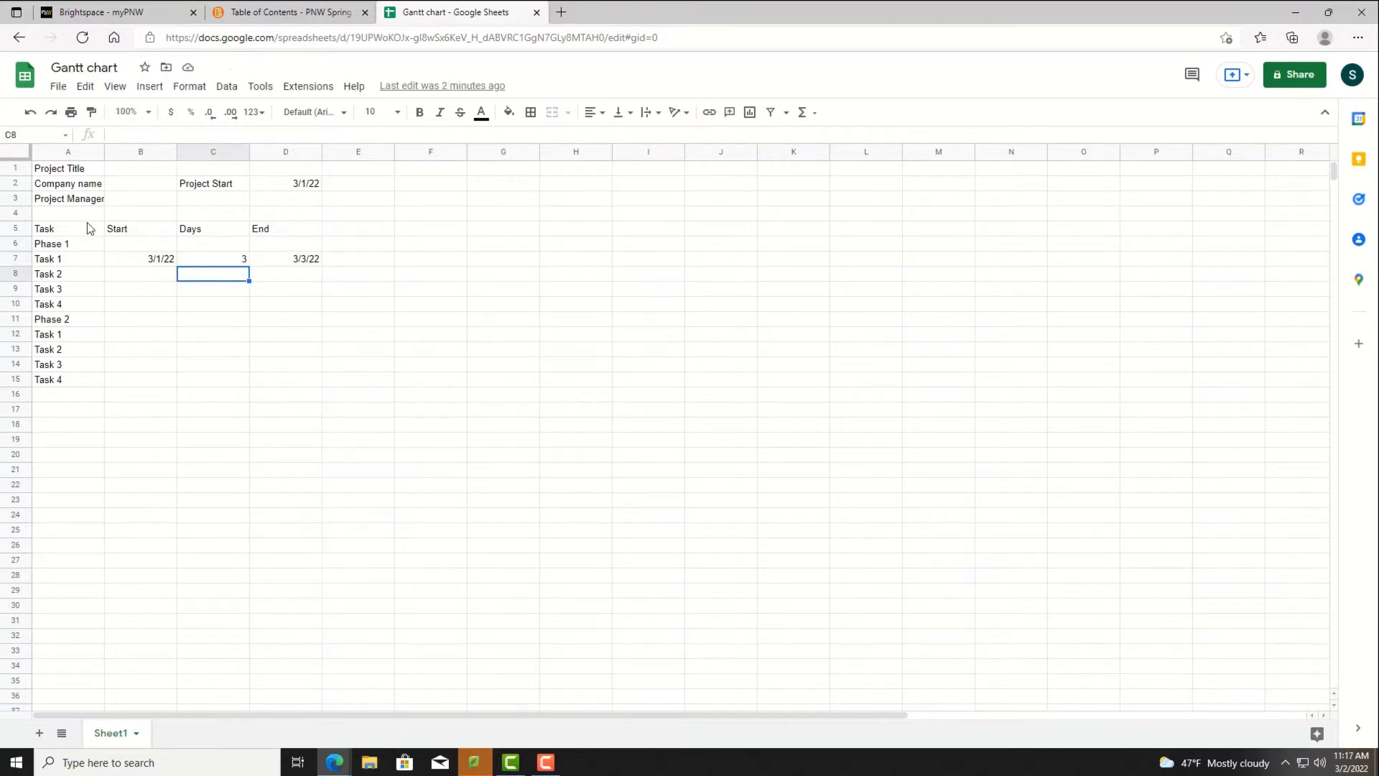
Calculate Task 2's start date in B8 with the formula =D7+1
click(130, 273)
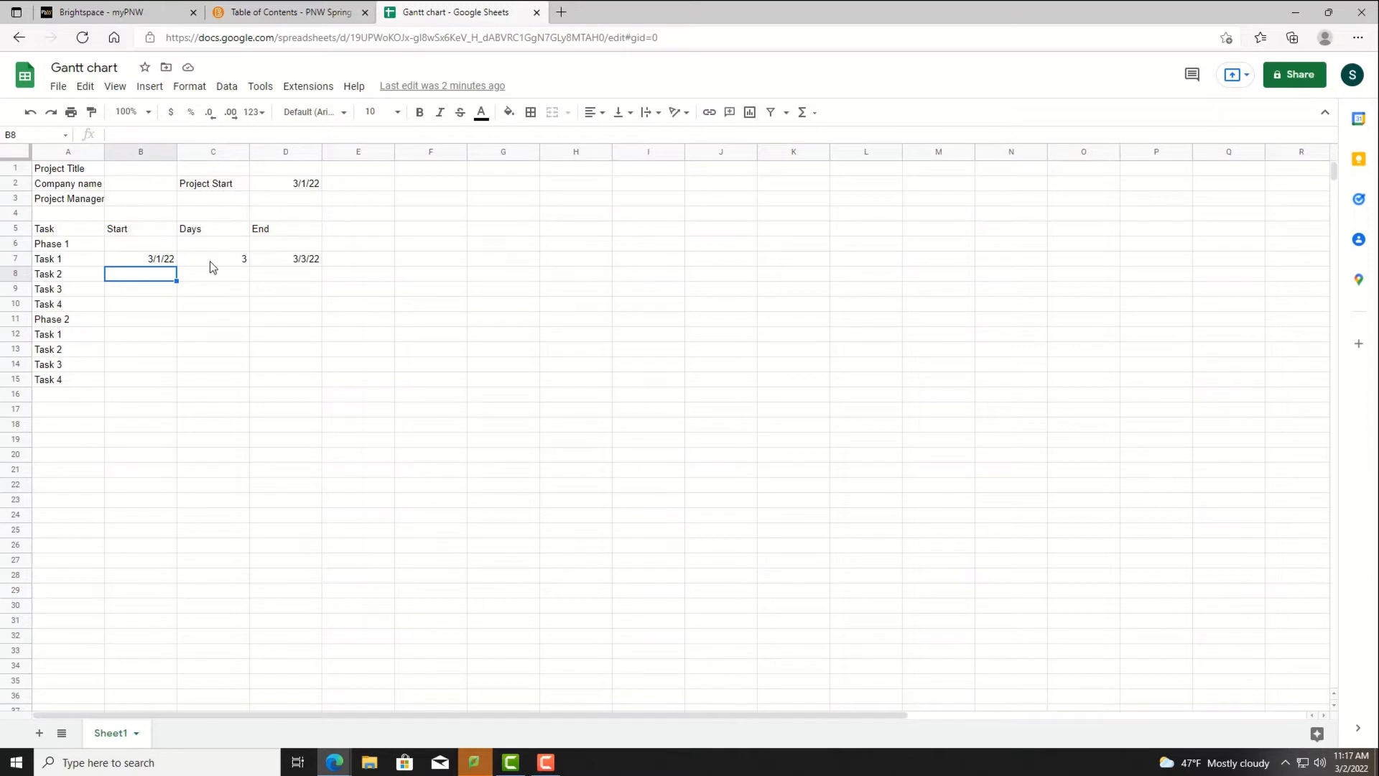
text(=)
click(287, 262)
text(+1)
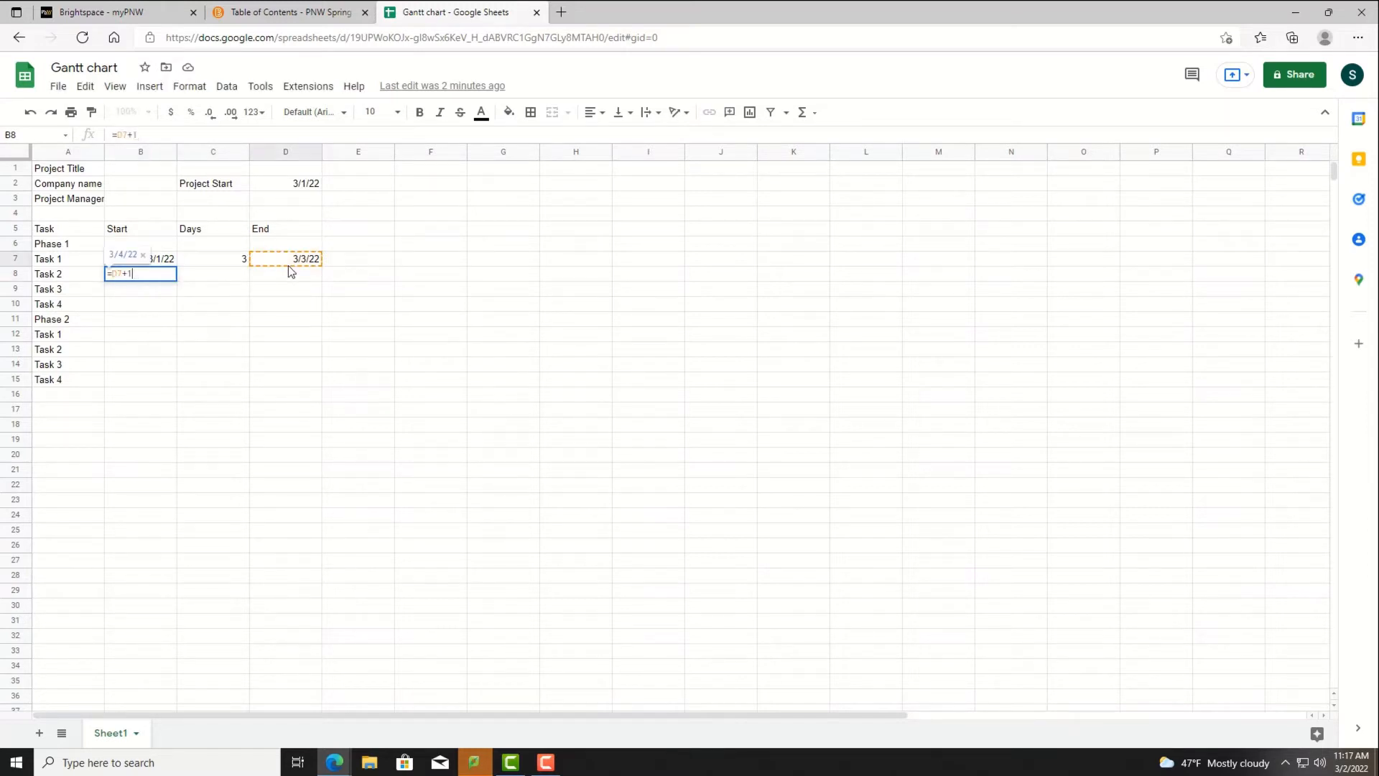
key(Return)
Set Task 2's duration to 6 days and fill the end date formula from D7 down to D8
click(215, 279)
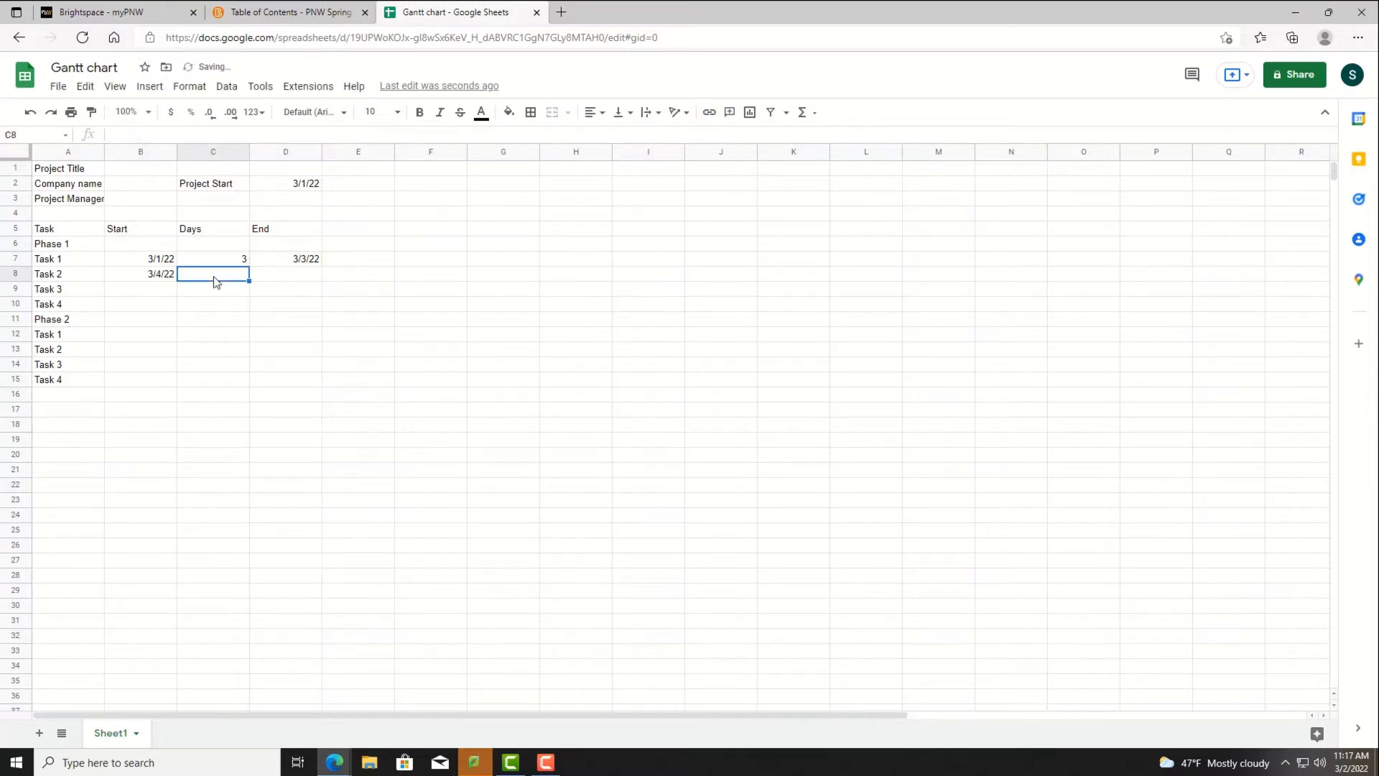
text(6)
click(280, 280)
click(314, 261)
drag(321, 265, 321, 277)
Extend Task 2's values and formulas through Task 4, with durations of 8 days for Task 3 and 2 days for Task 4
drag(164, 276, 295, 310)
click(241, 301)
click(243, 294)
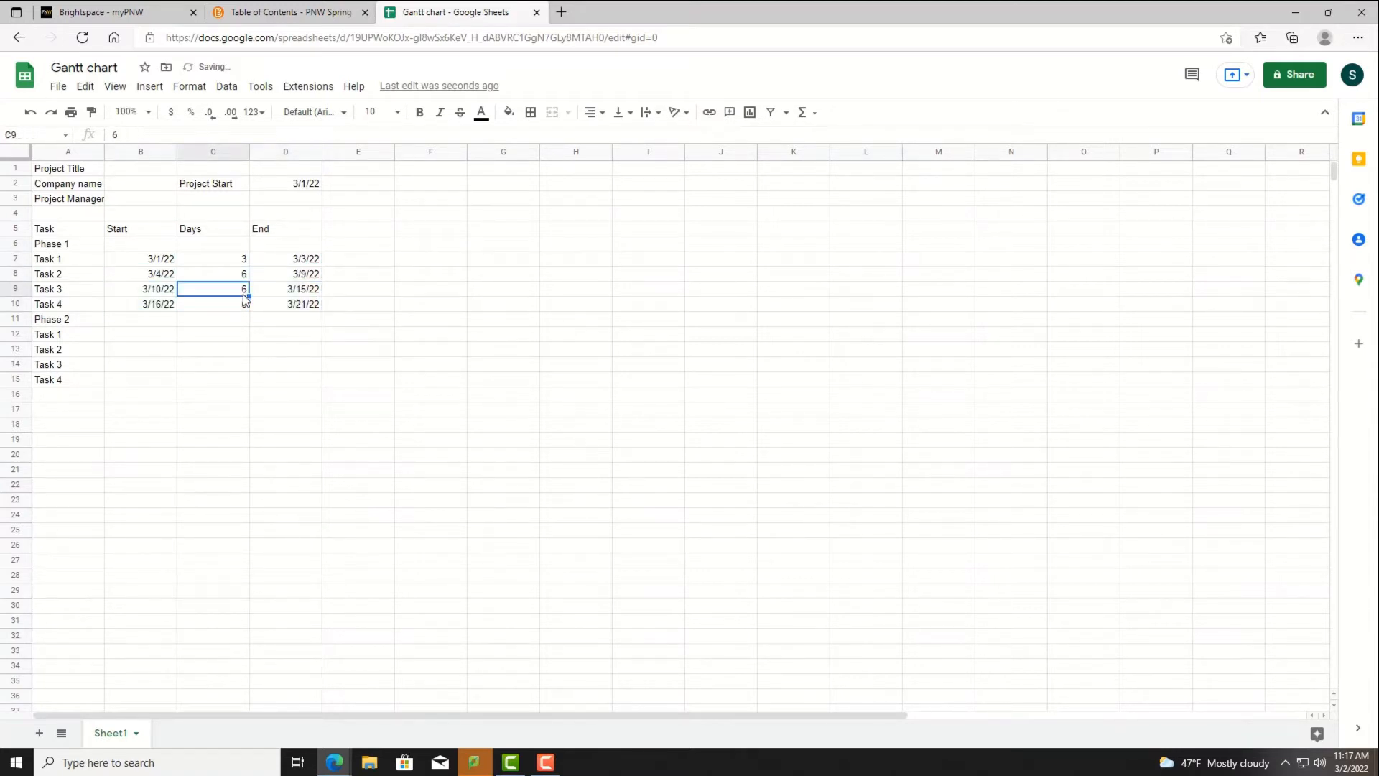
text(8)
key(Return)
text(2)
click(260, 331)
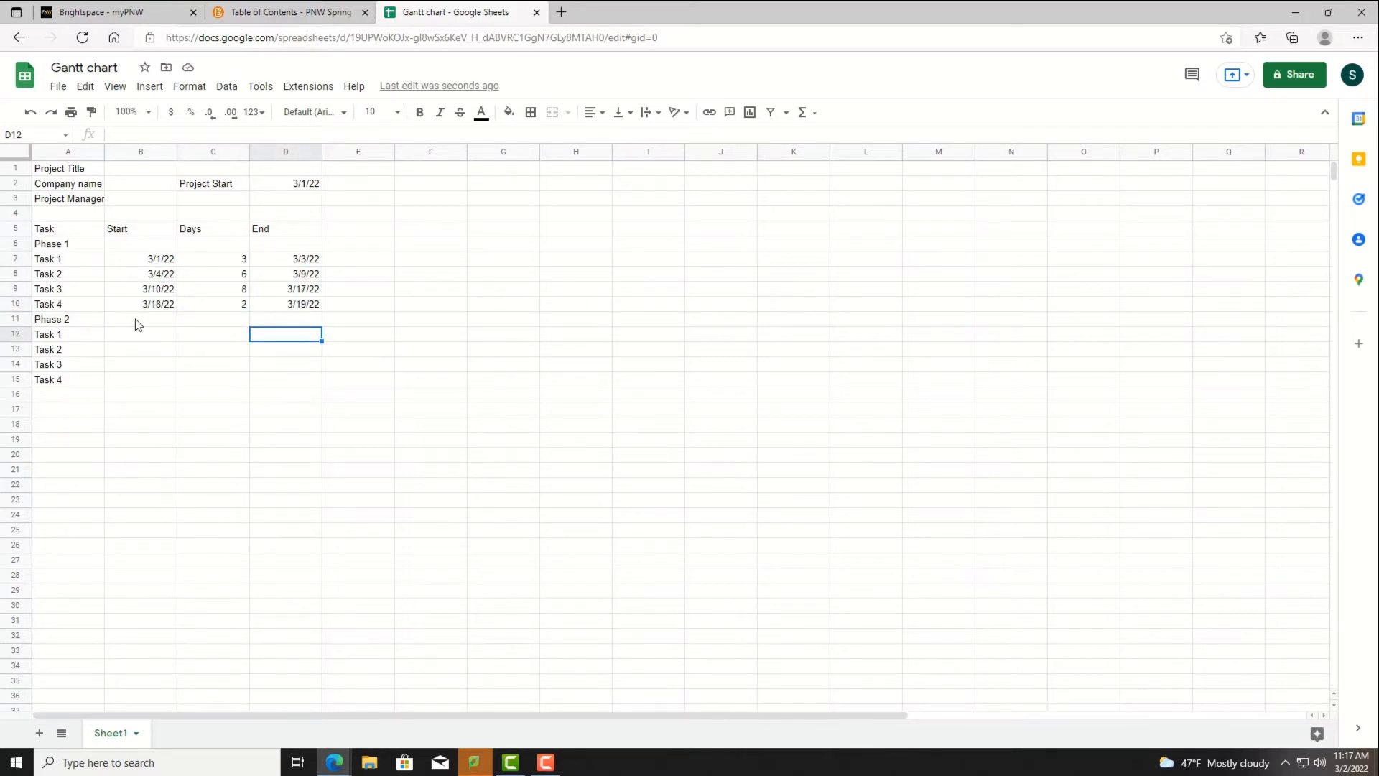
Copy the Phase 1 schedule in B7:D10 to the Phase 2 tasks, starting at B12
drag(160, 261, 300, 307)
key(ctrl+c)
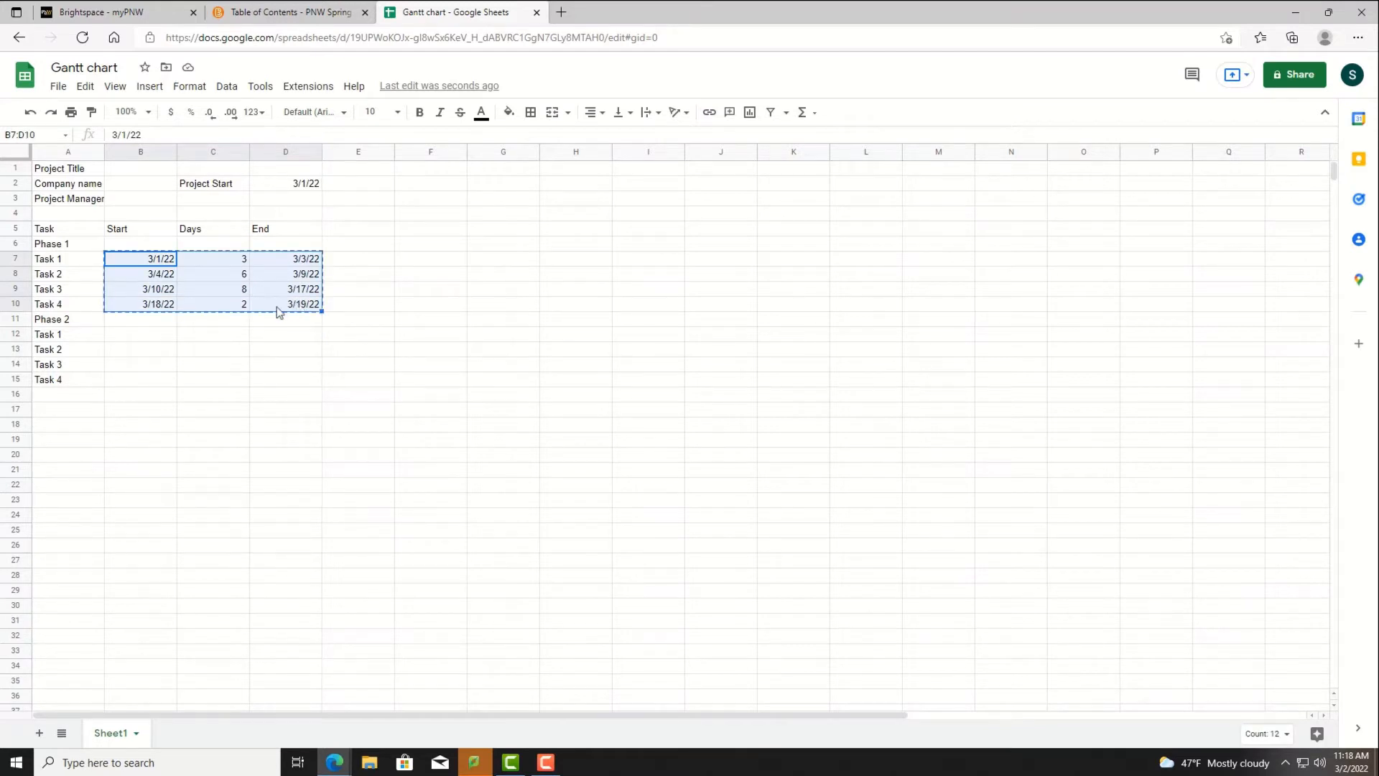
click(133, 341)
key(ctrl+v)
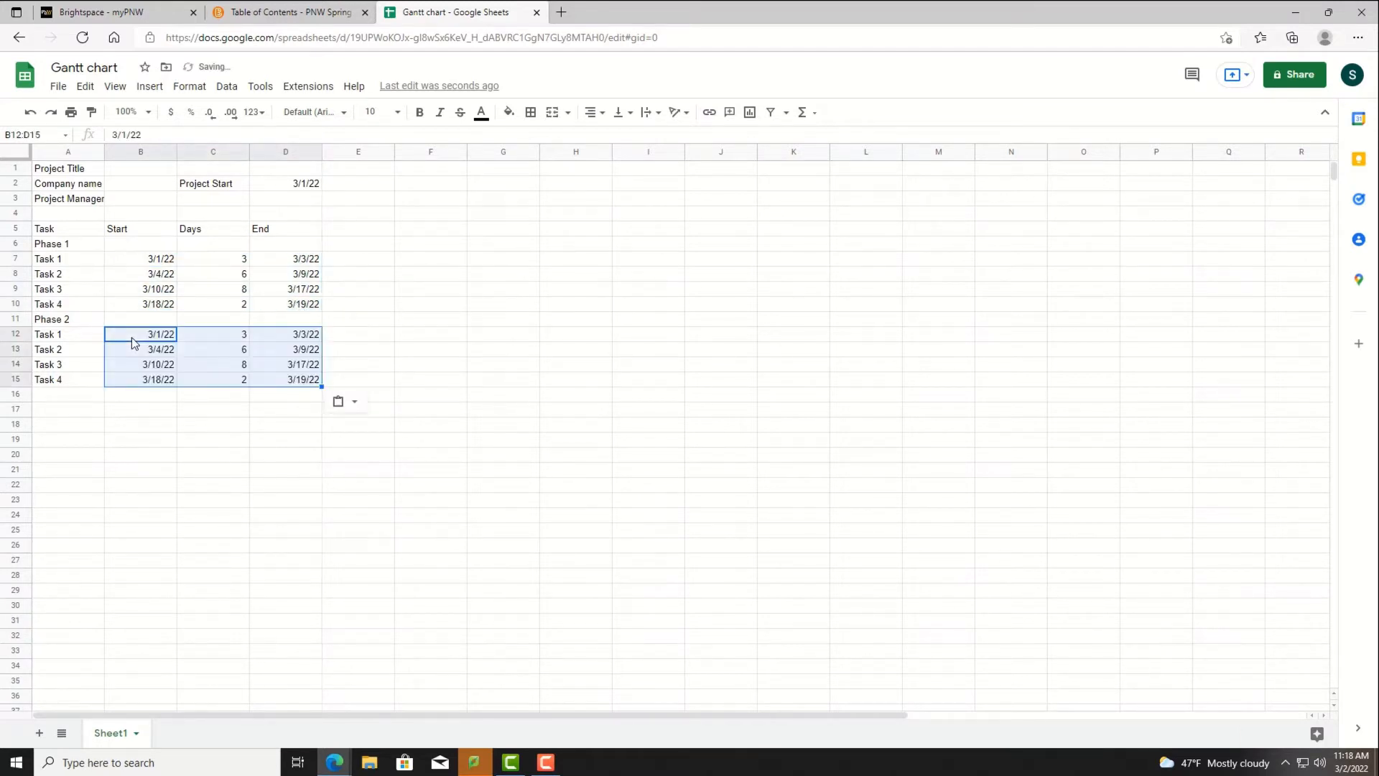
Link the start date of Phase 2's Task 1 in B12 to Phase 1's end with the formula =D10+1
click(156, 340)
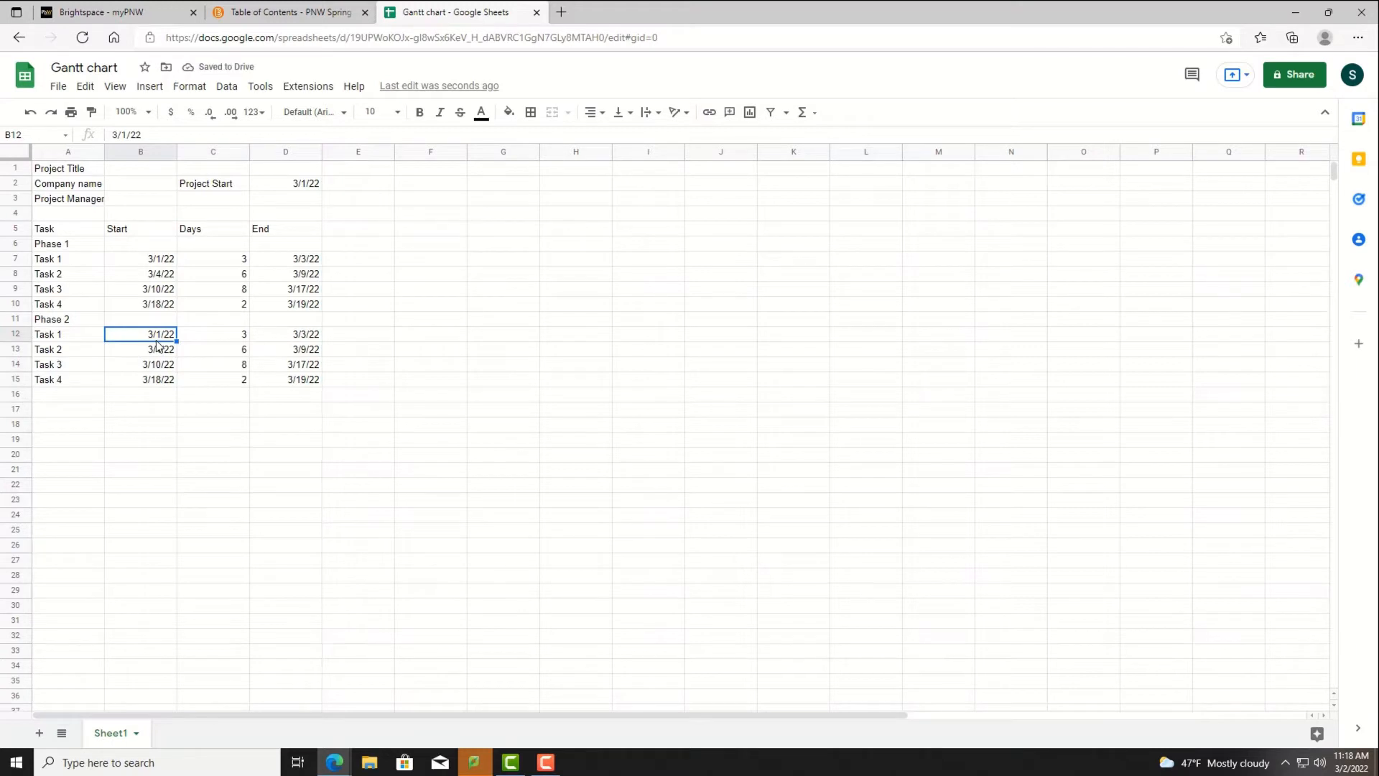
text(=)
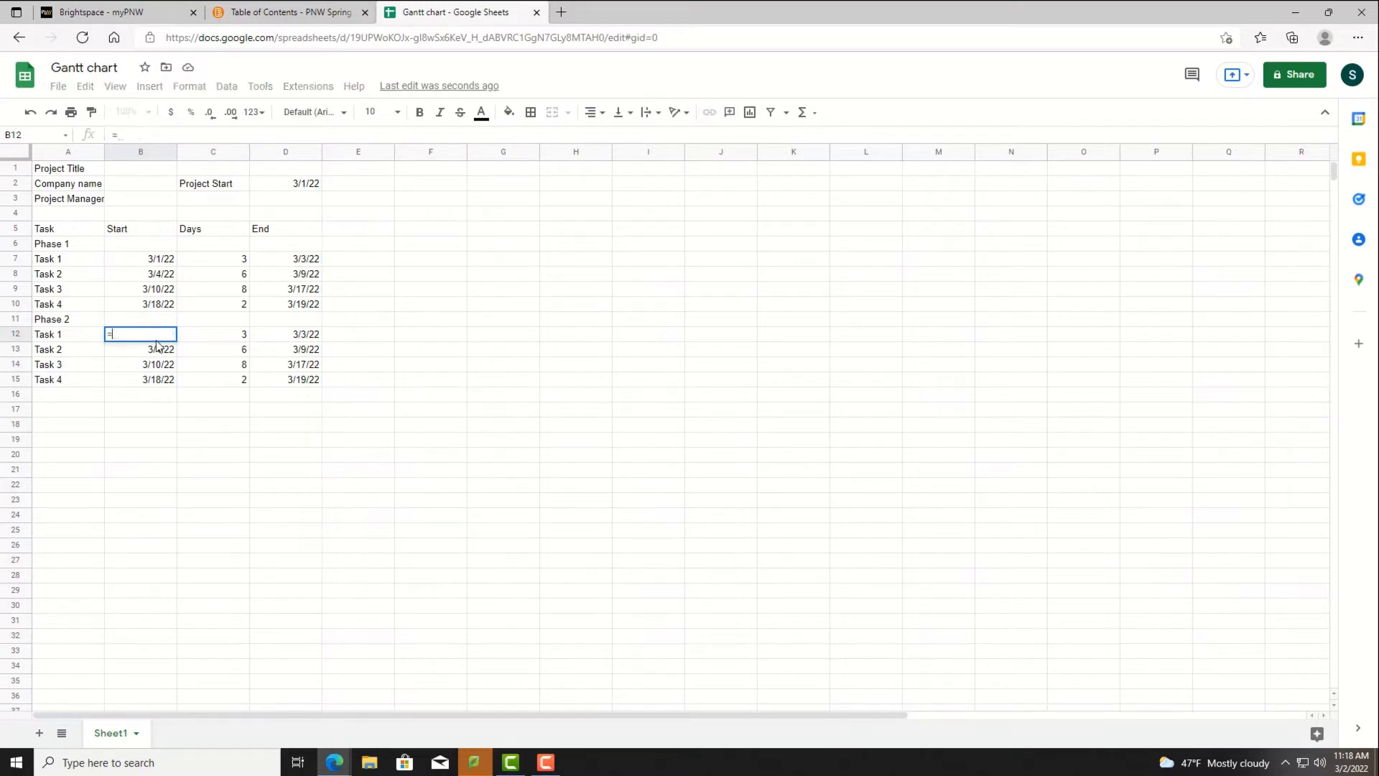
click(285, 308)
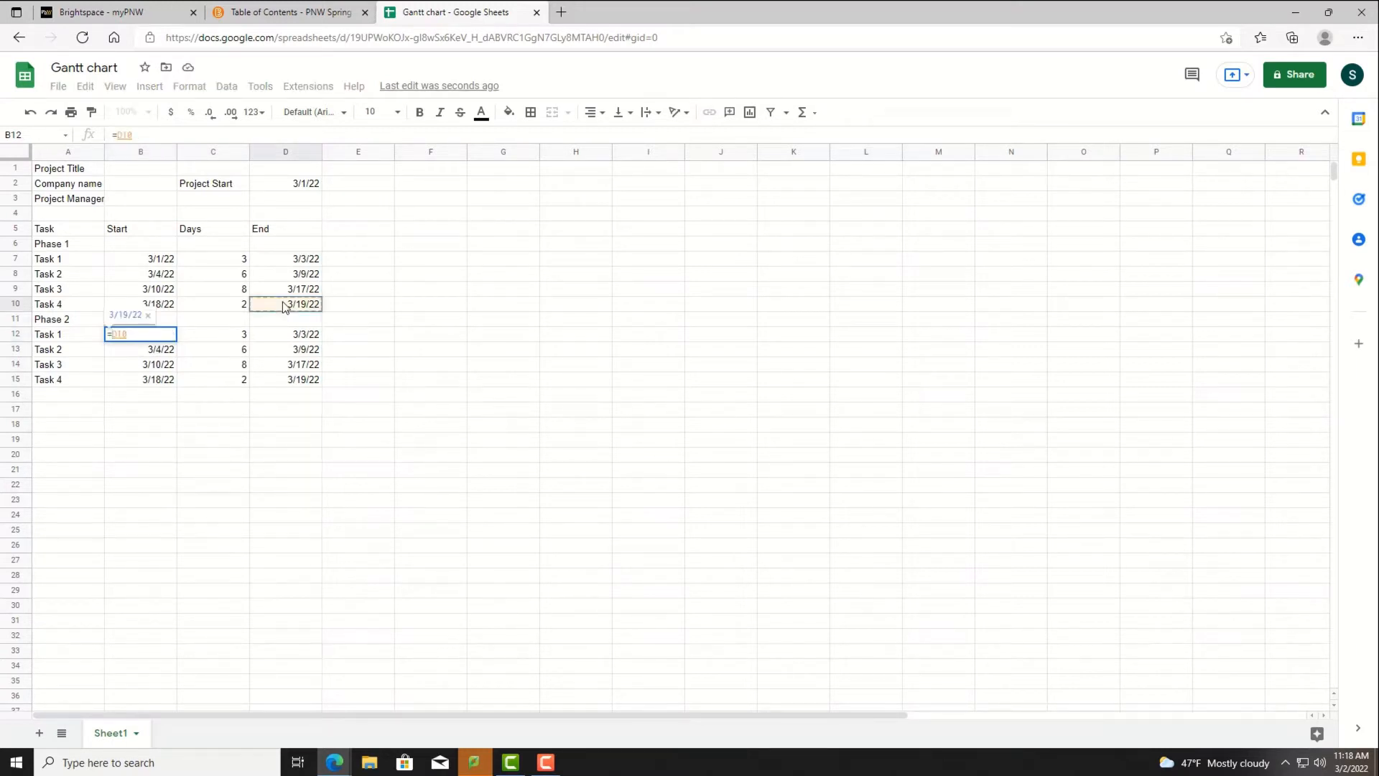
text(+1)
key(Return)
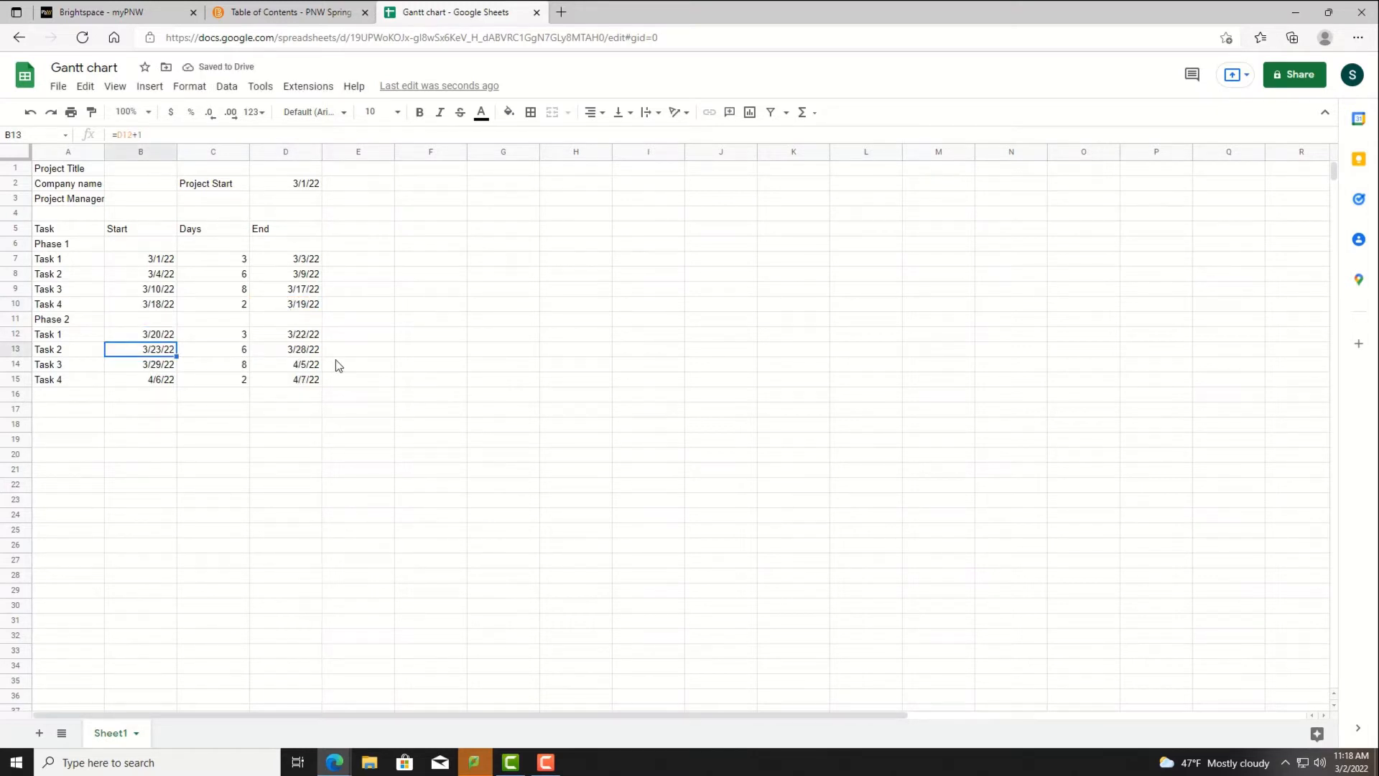
Enter the date 3/1/22 in F4 and fill the daily dates across row 4 to 3/7/22 in L4
click(415, 229)
click(439, 215)
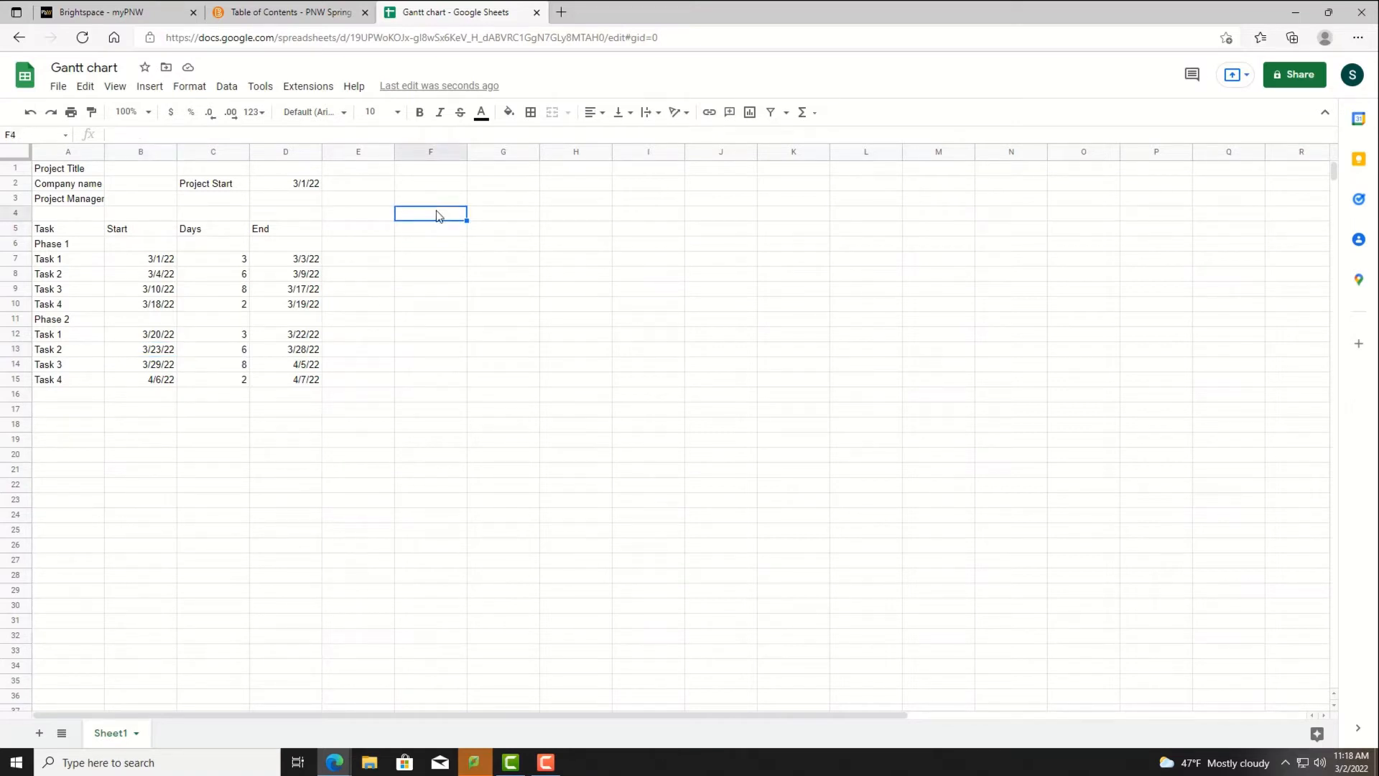
text(3/1/22)
key(Return)
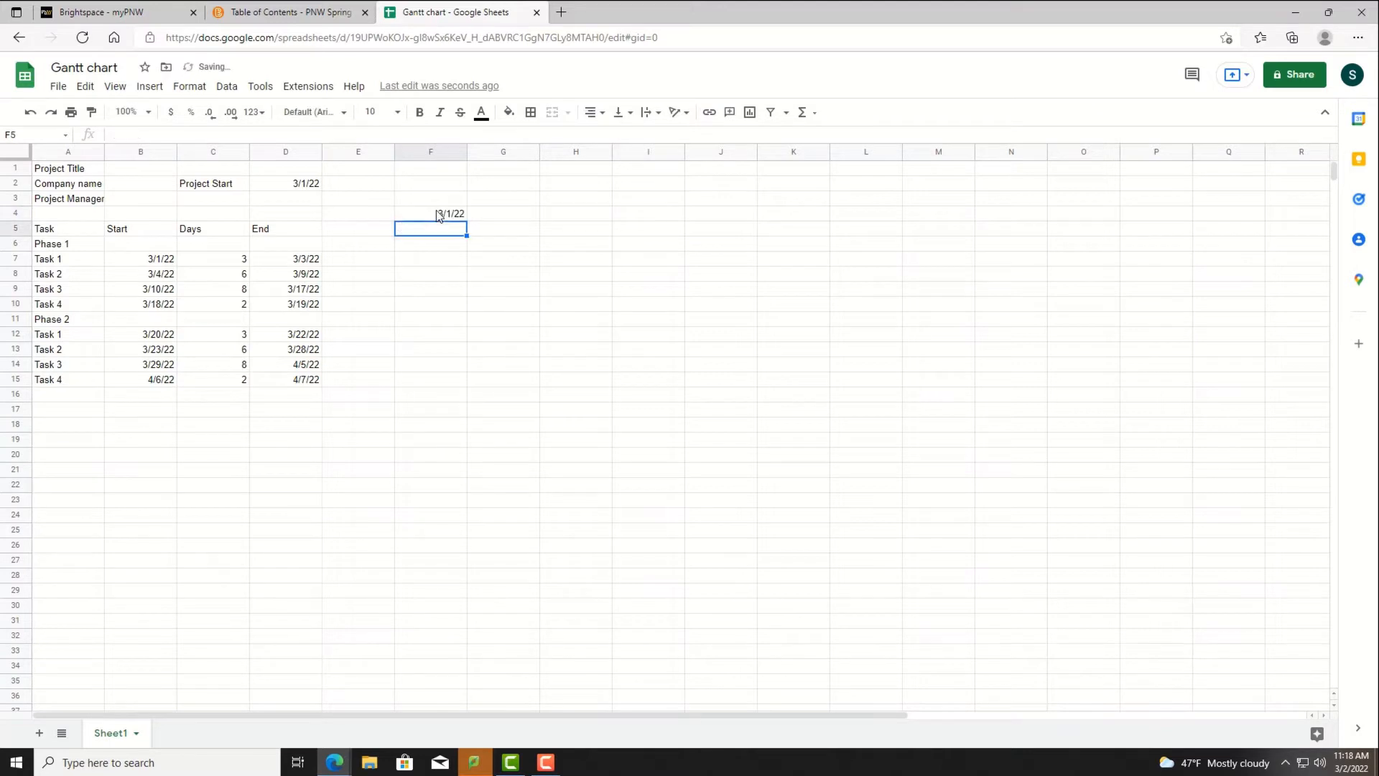
click(439, 215)
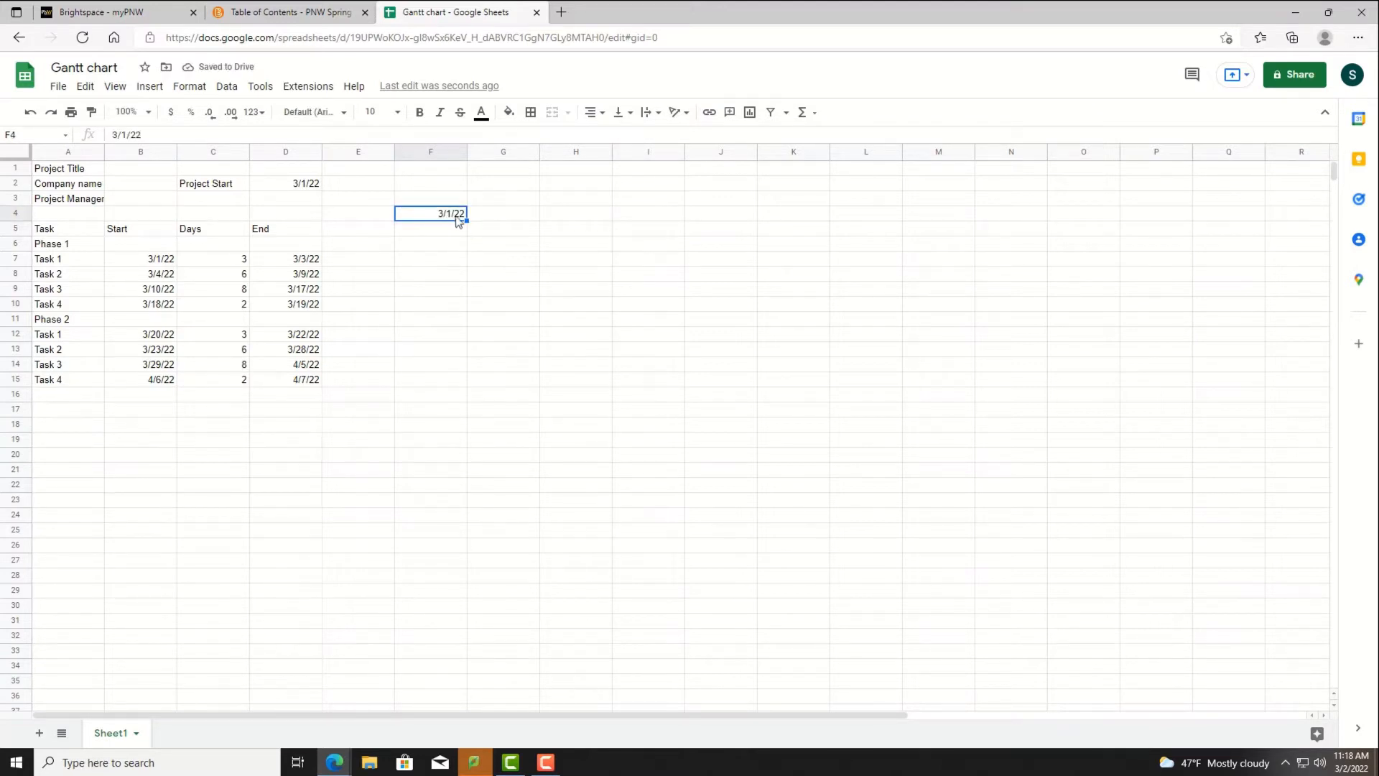
drag(466, 220, 854, 216)
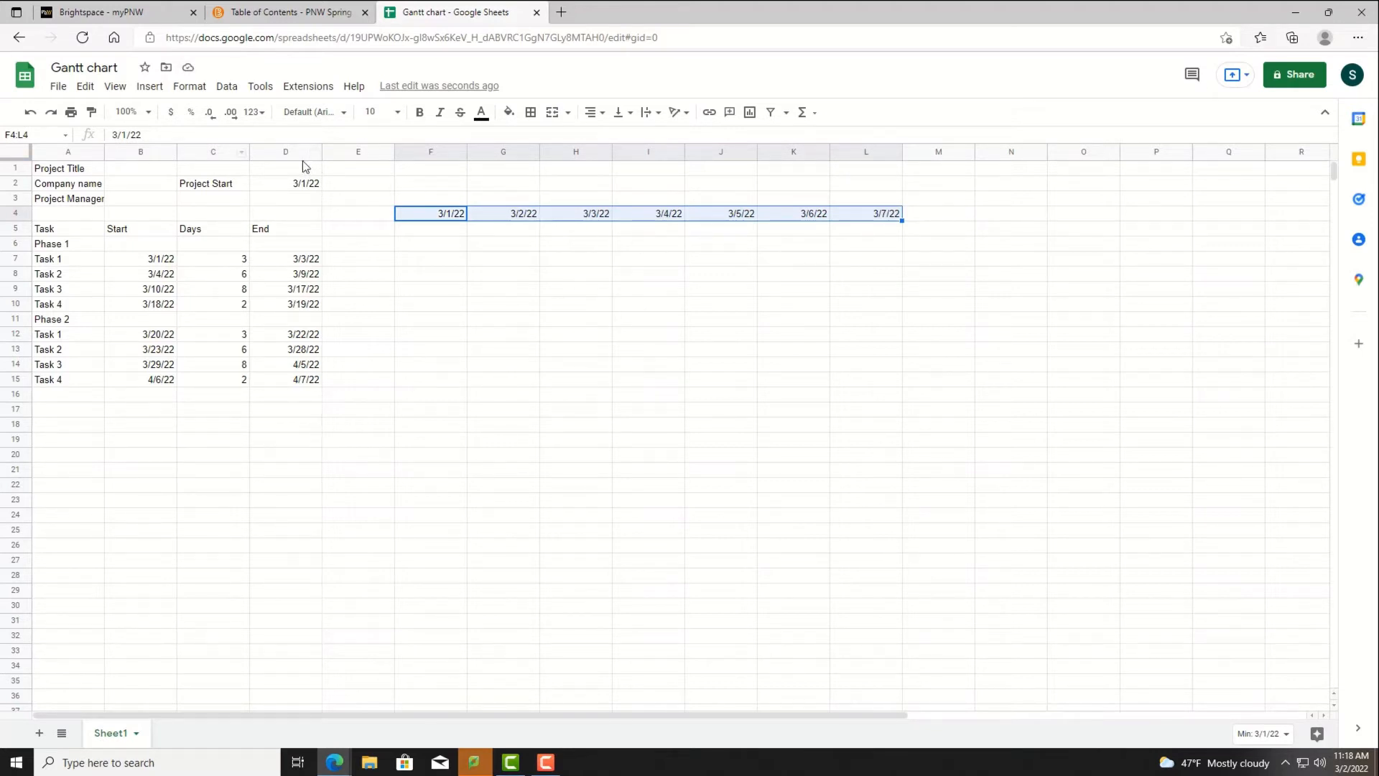
Apply the custom number format d to the dates in F4:L4 and narrow columns F to L to fit the day numbers
click(190, 87)
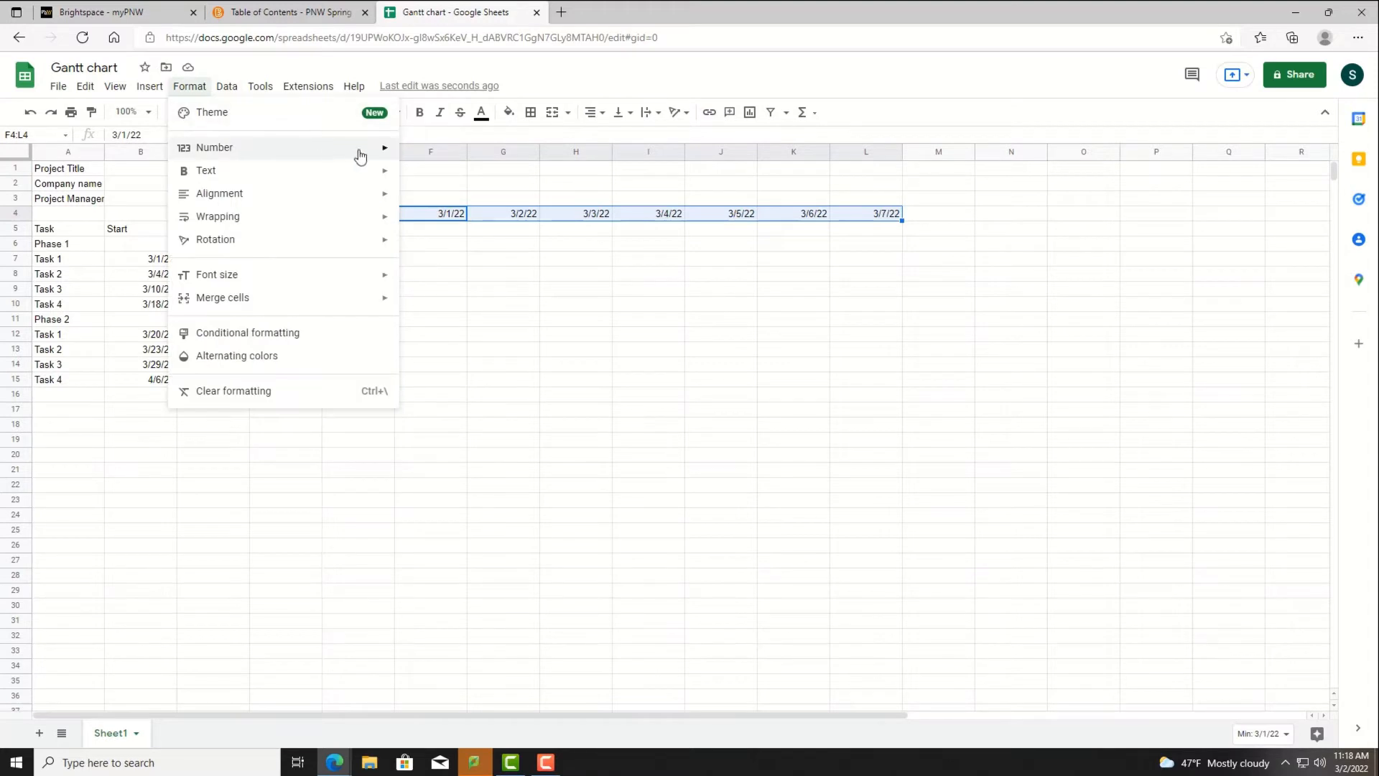
mouse_move(361, 157)
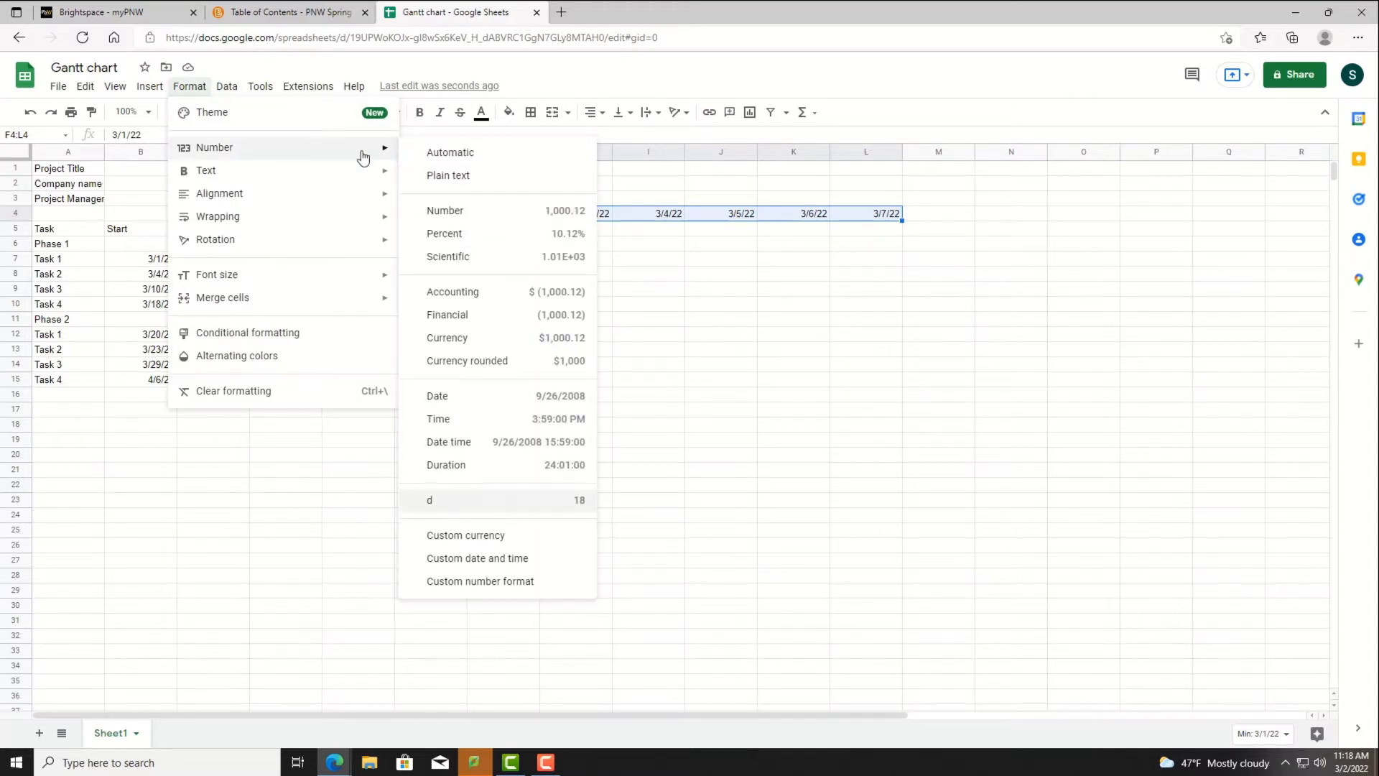
click(501, 582)
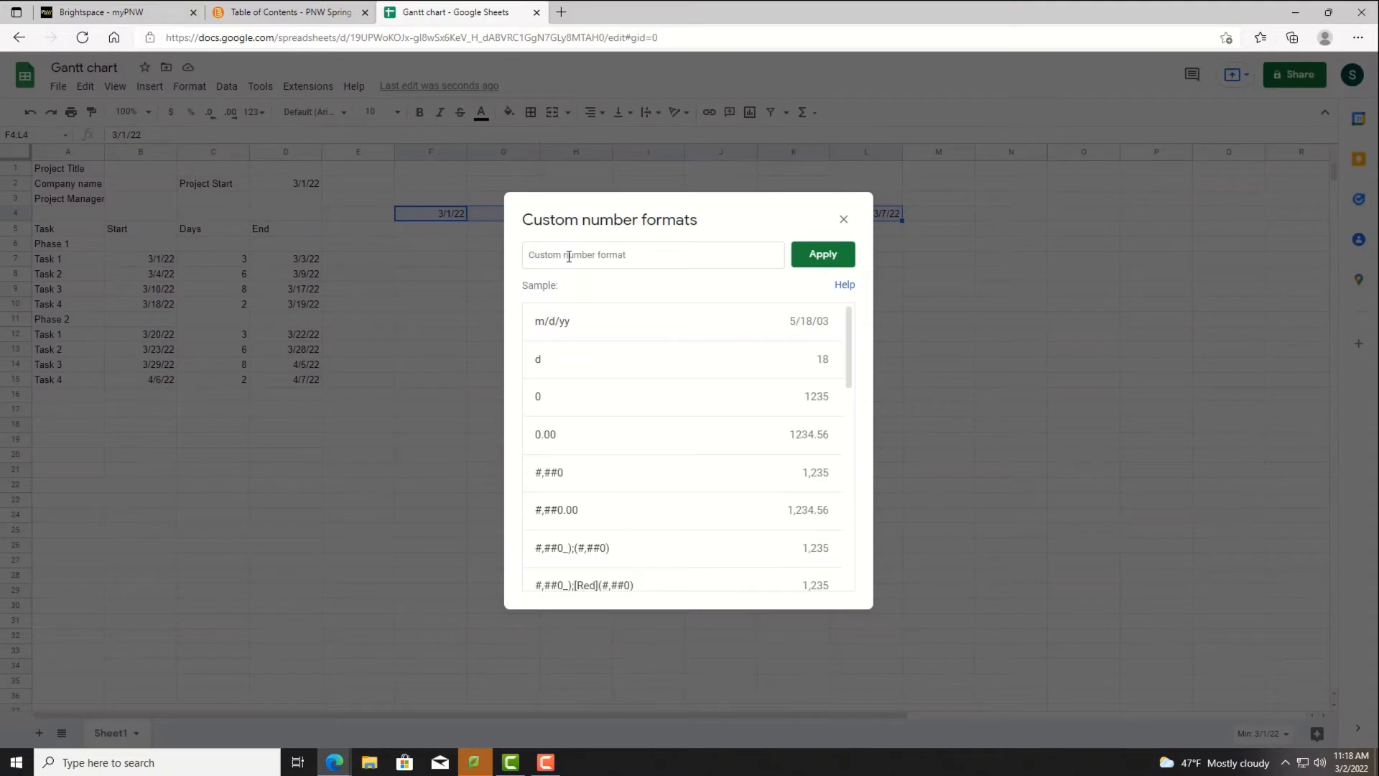
text(d)
key(Return)
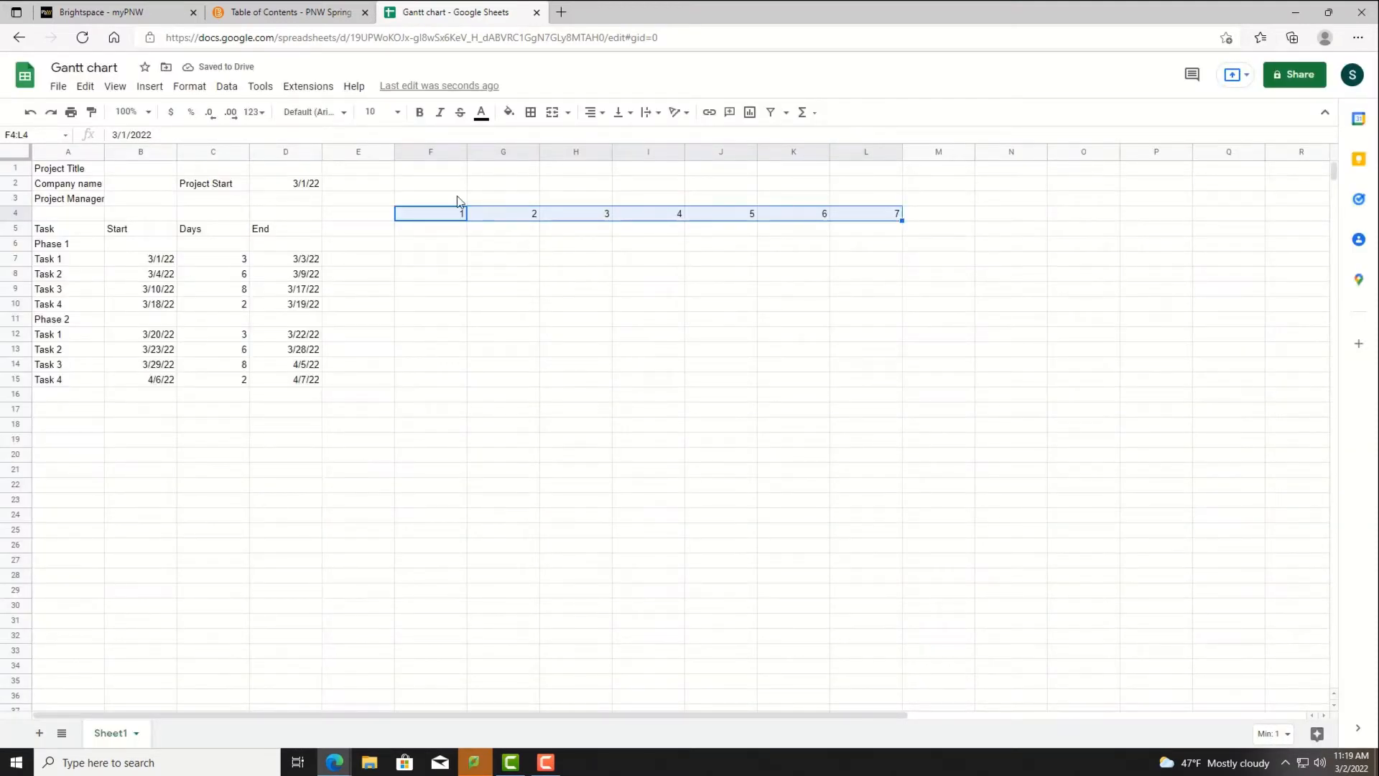
drag(449, 154, 852, 148)
drag(467, 152, 412, 151)
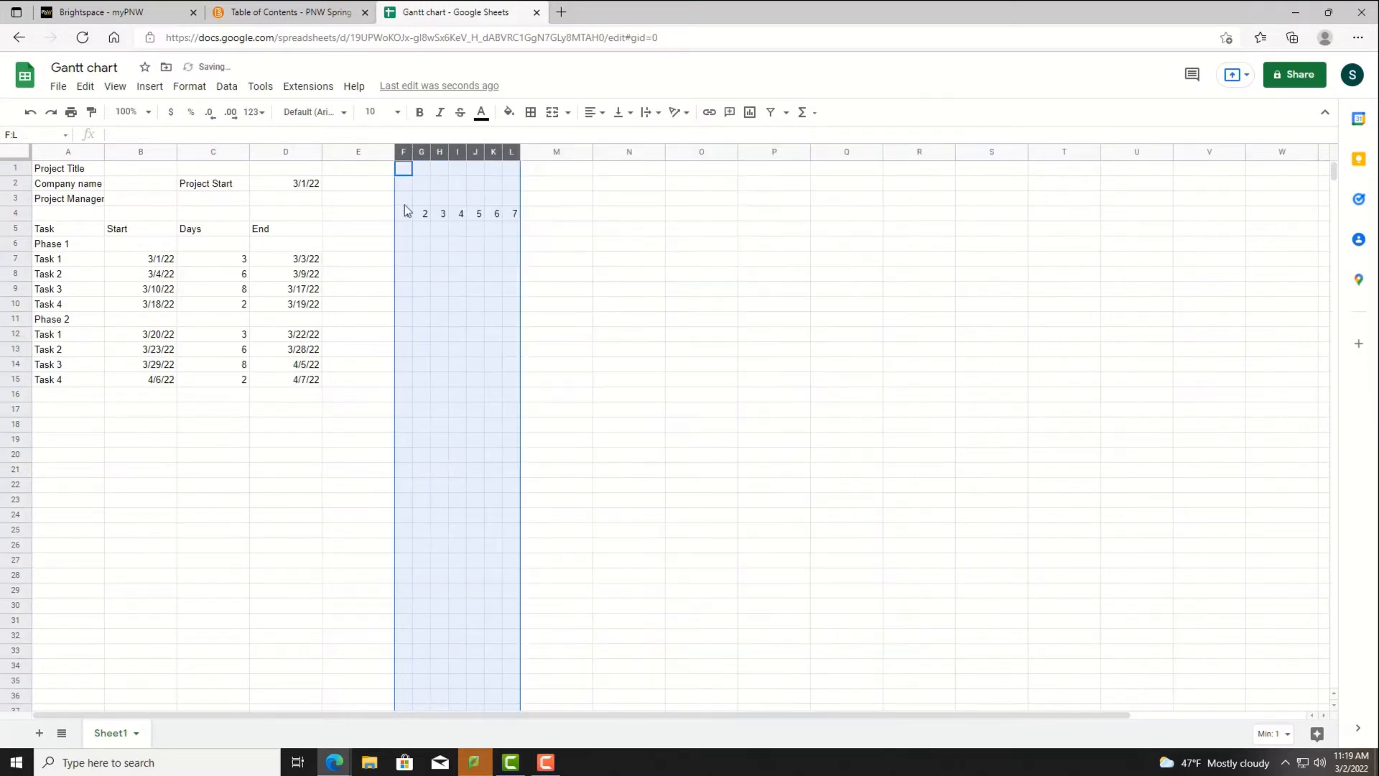
Enter the formula =LEFT(TEXT(F4,"DDD"),1) in F5 to give the weekday initial of the date in F4
click(403, 228)
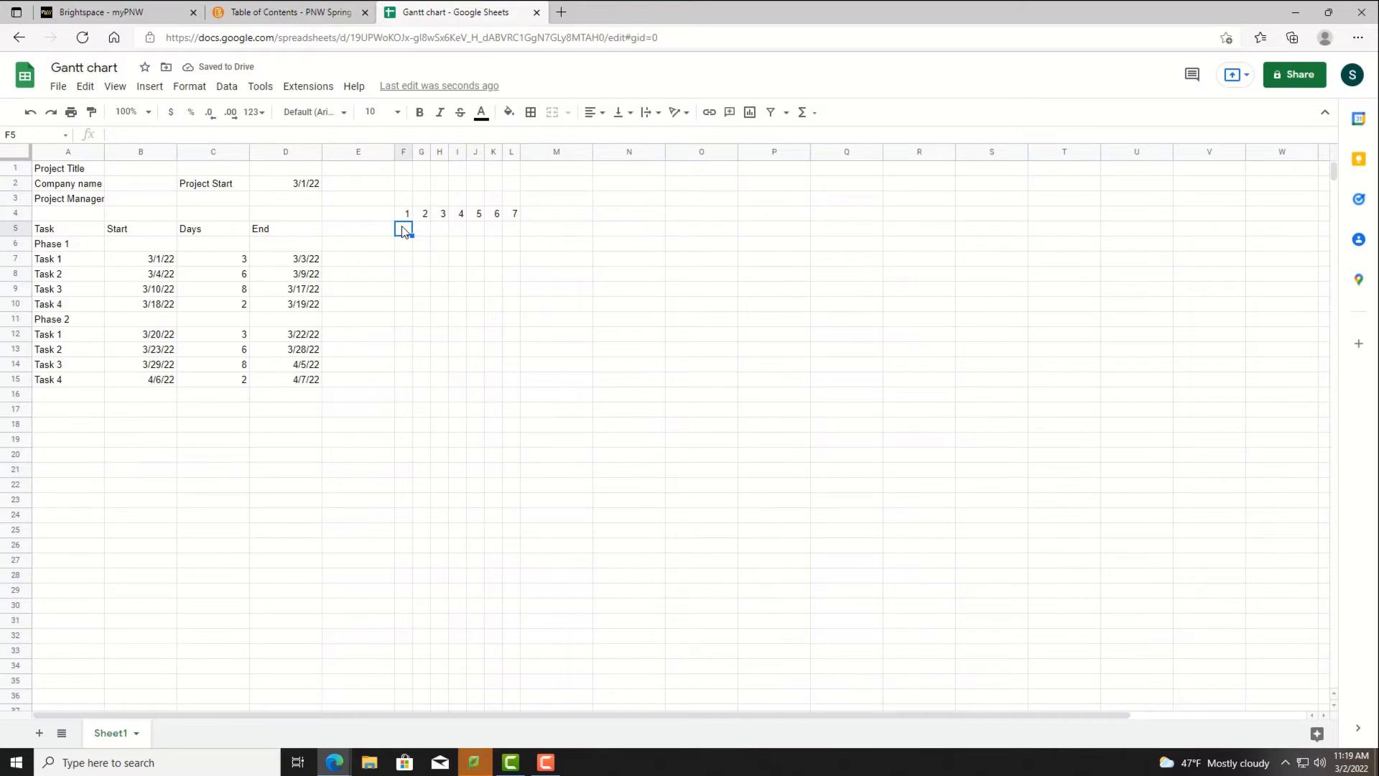
text(=TEXT)
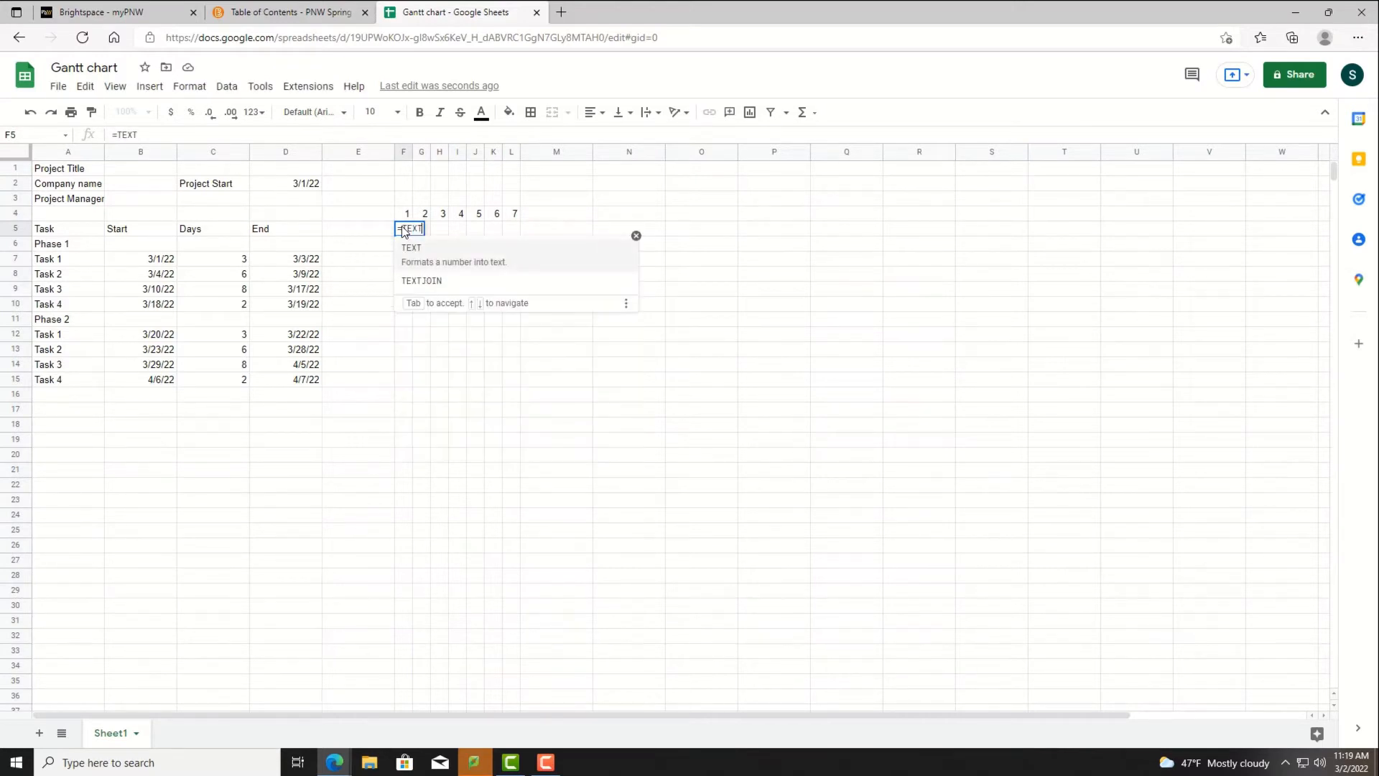
text(()
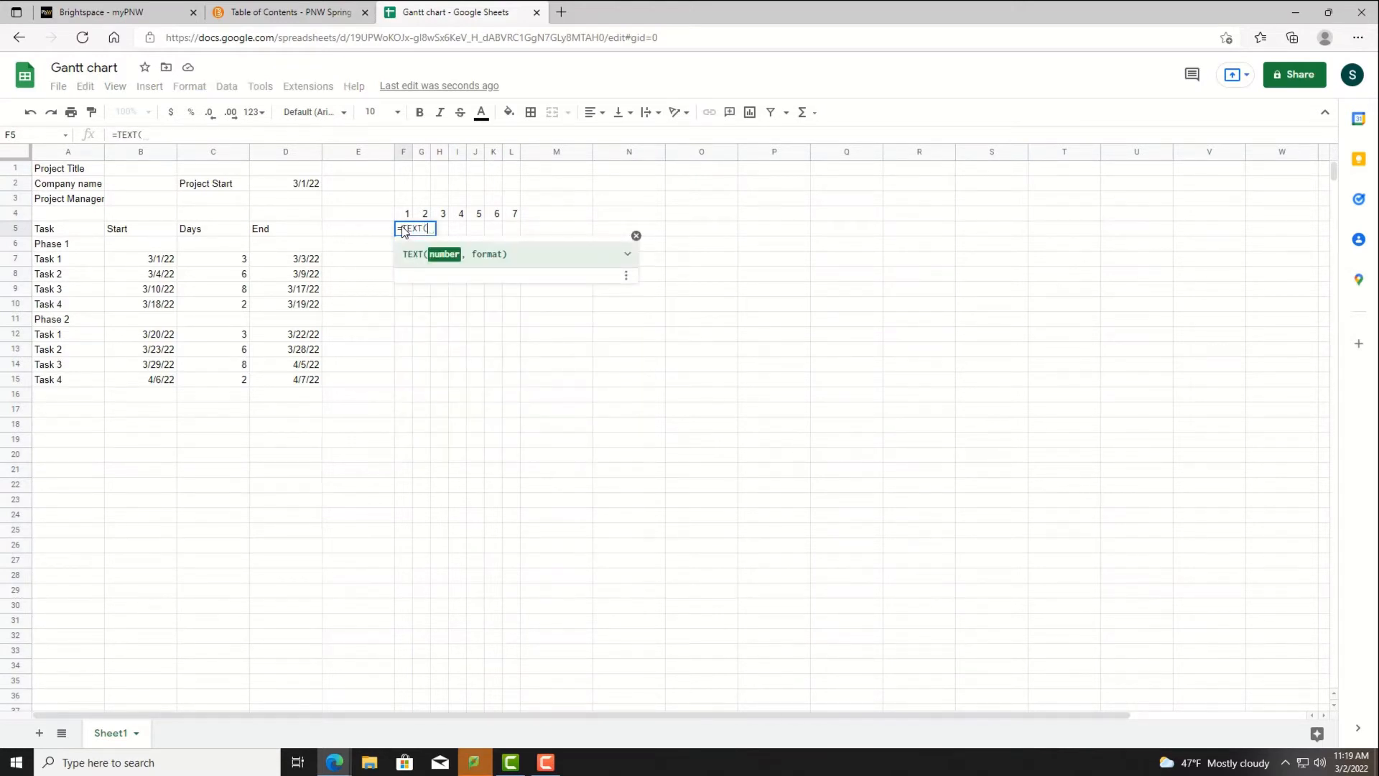
click(409, 214)
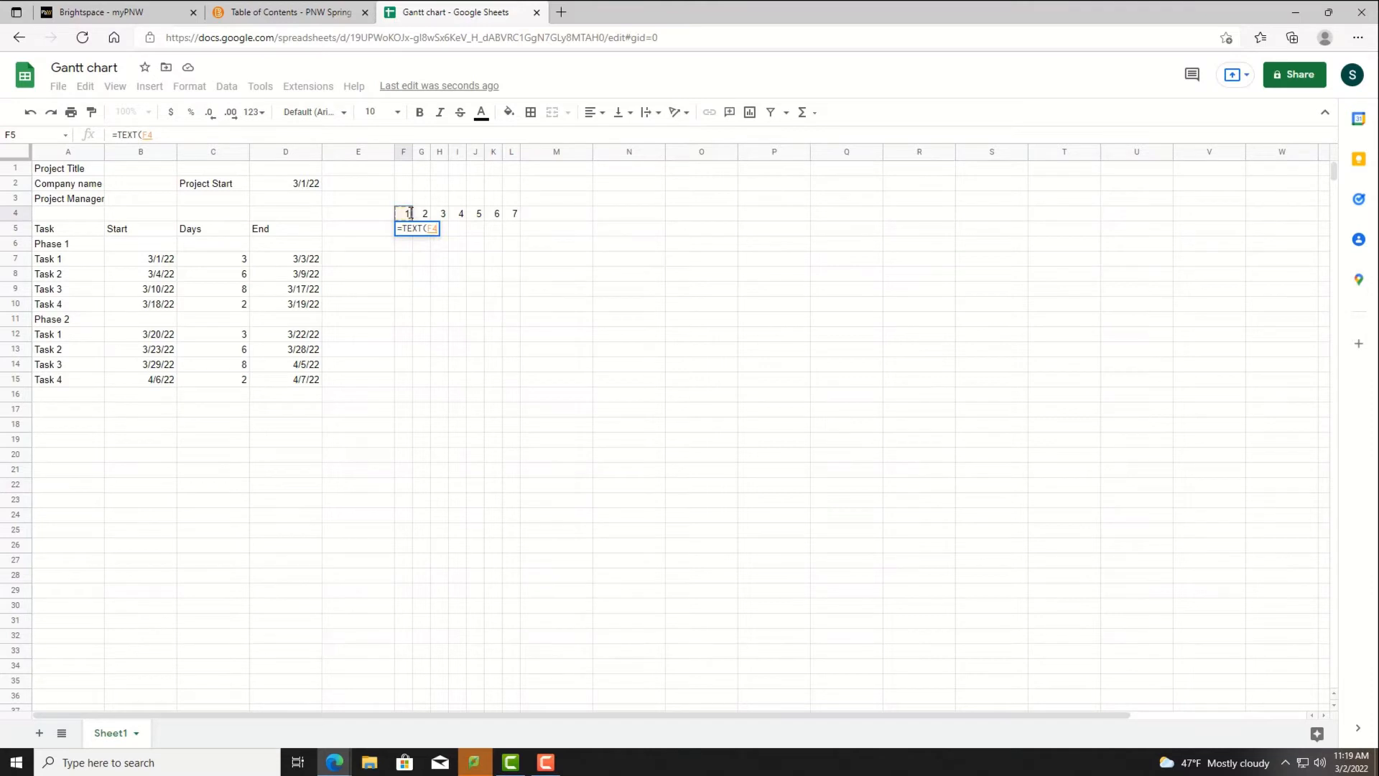
text(,)
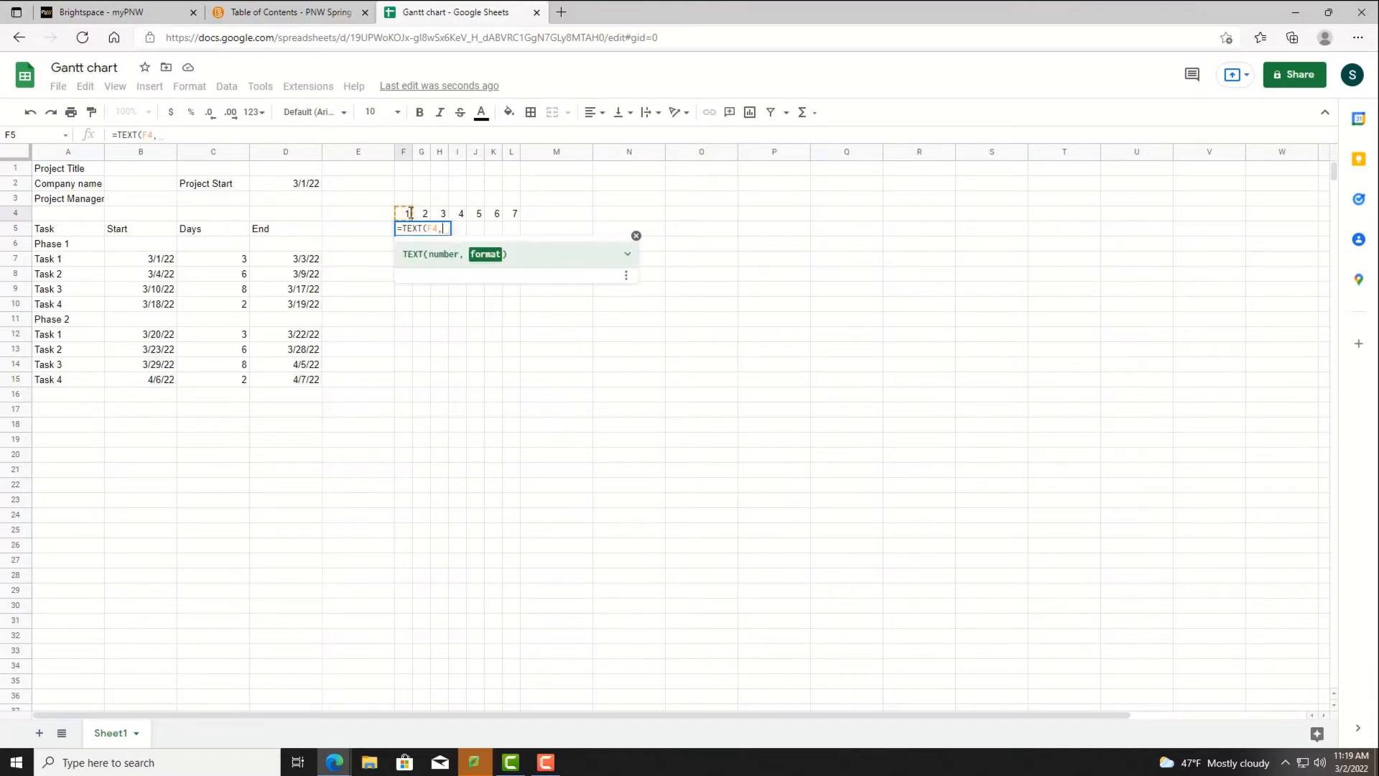
text("DDD")
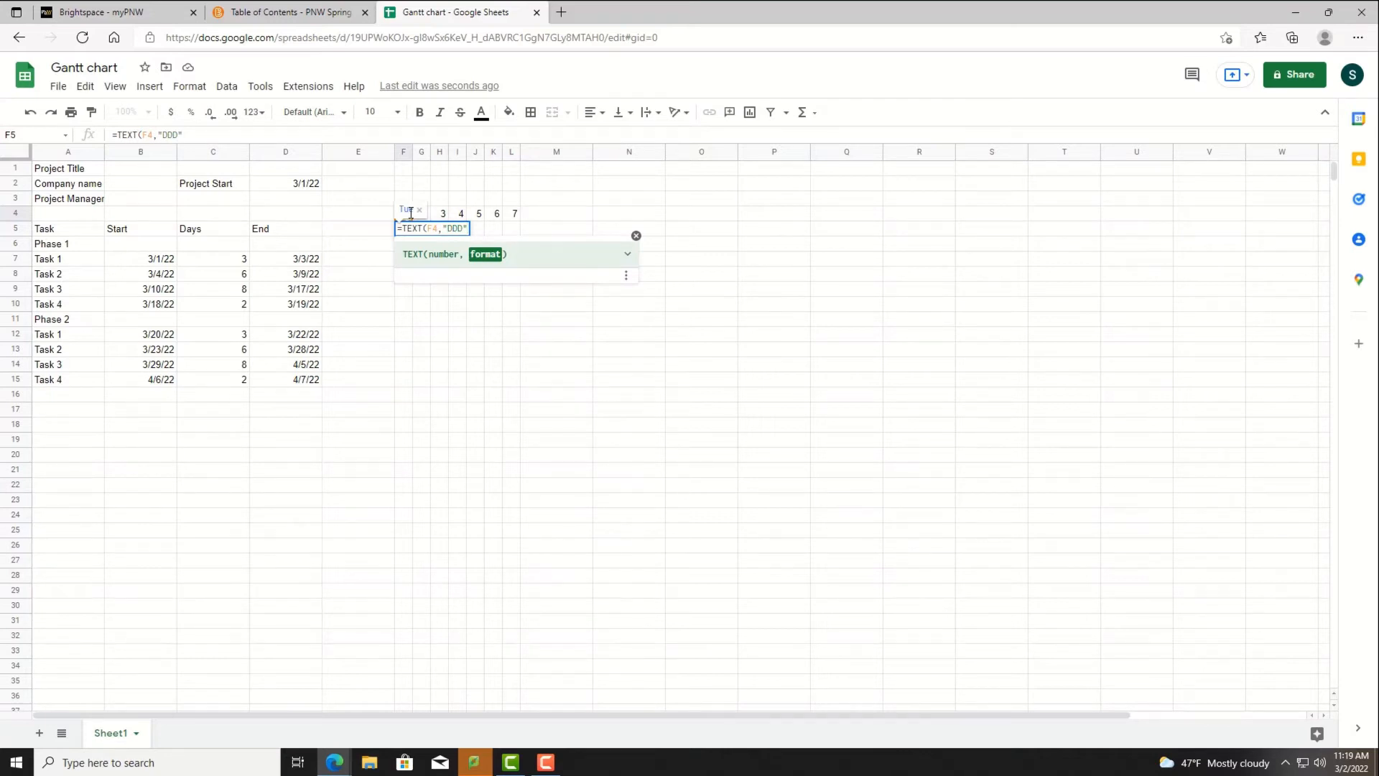
text())
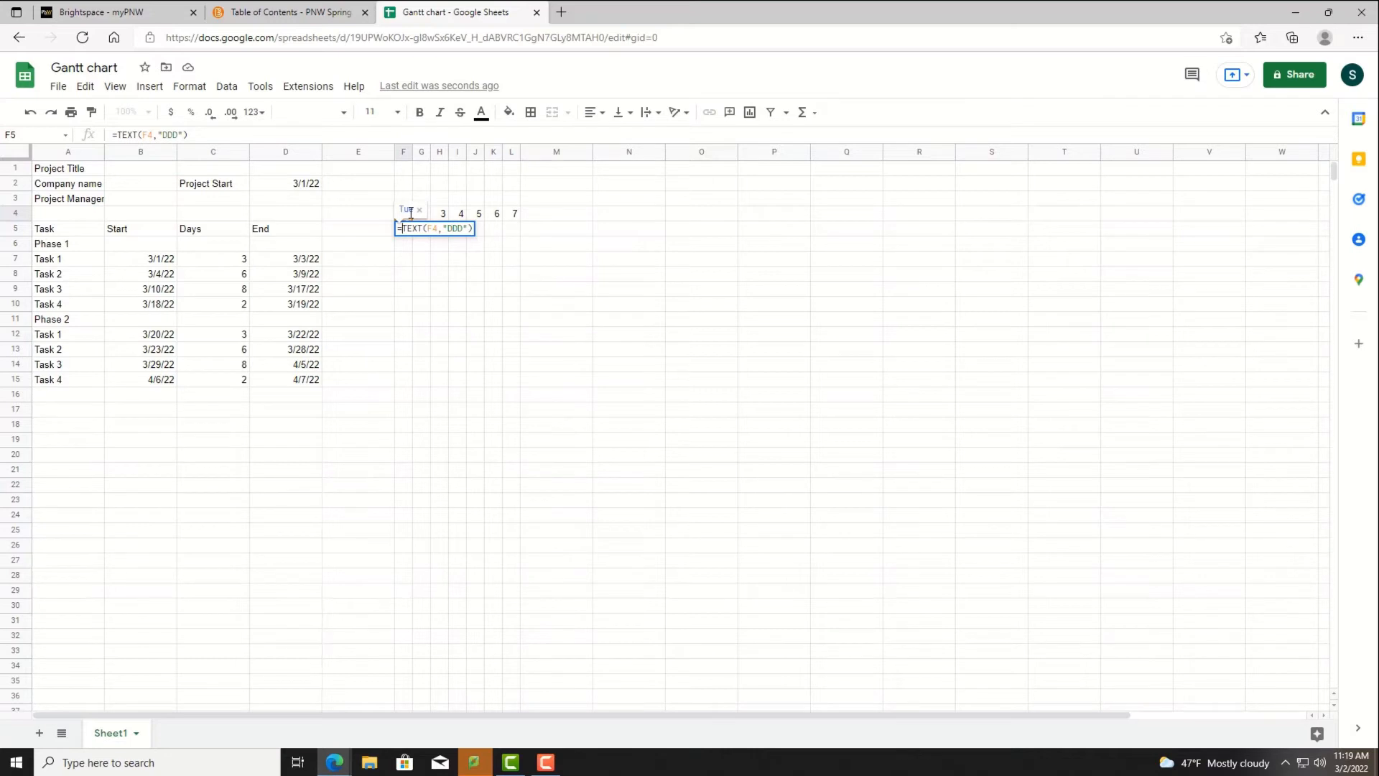
key(Home)
key(Right)
text(LEFT)
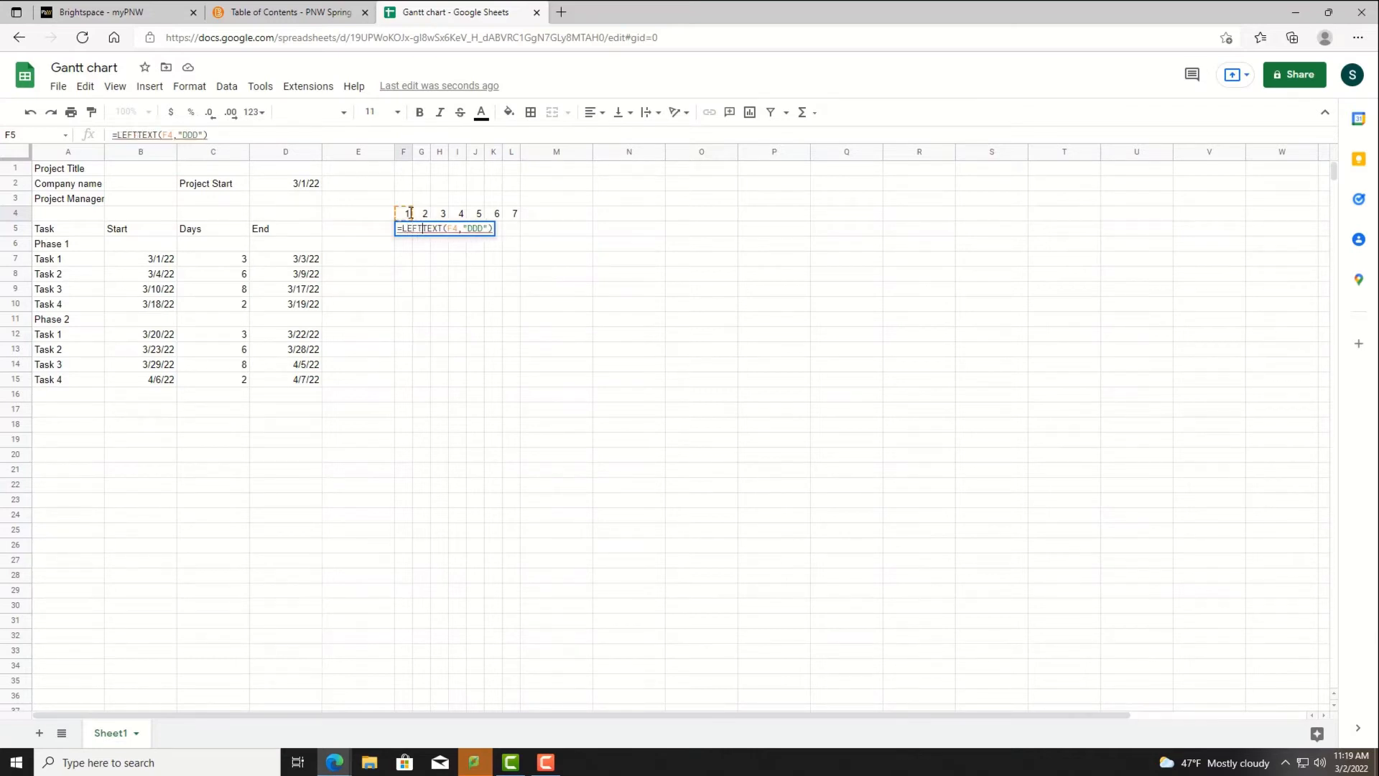
text(()
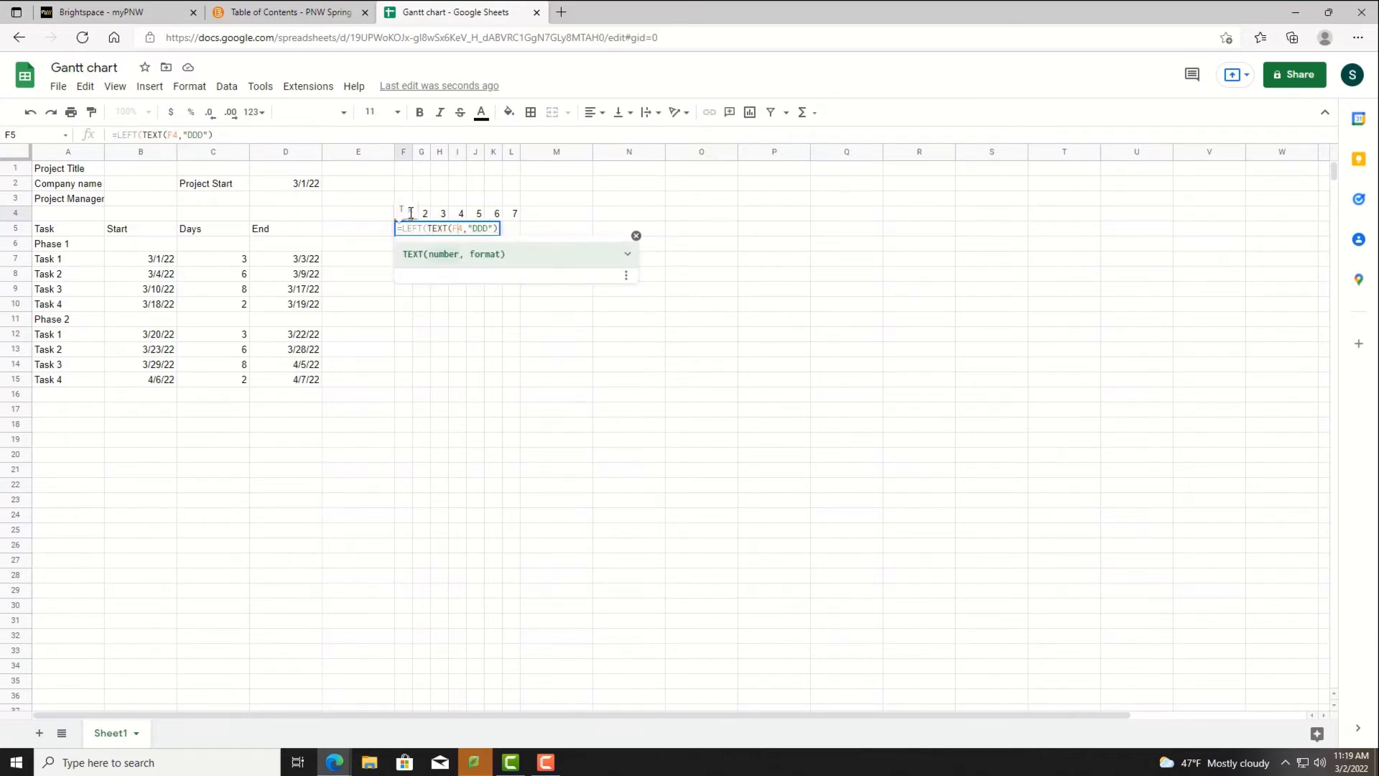
text(,1))
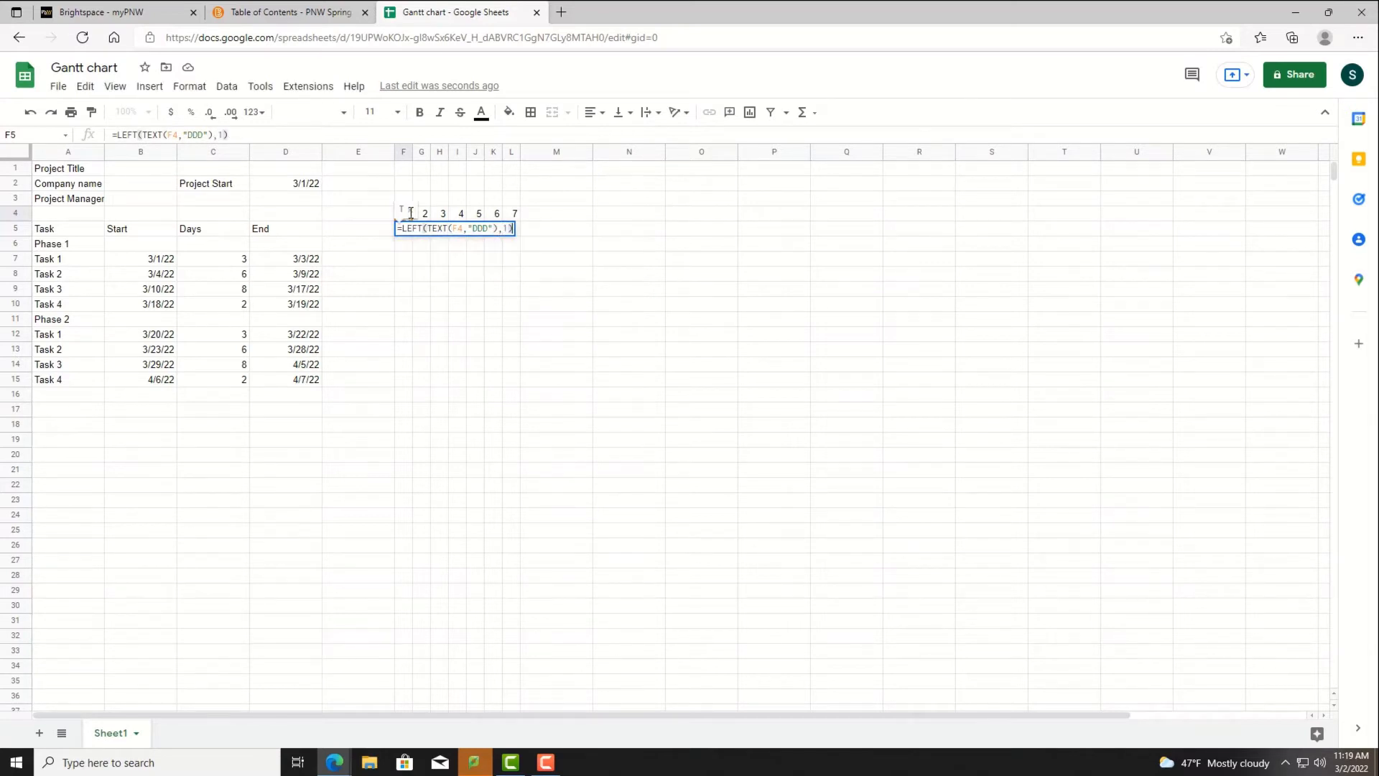
key(Return)
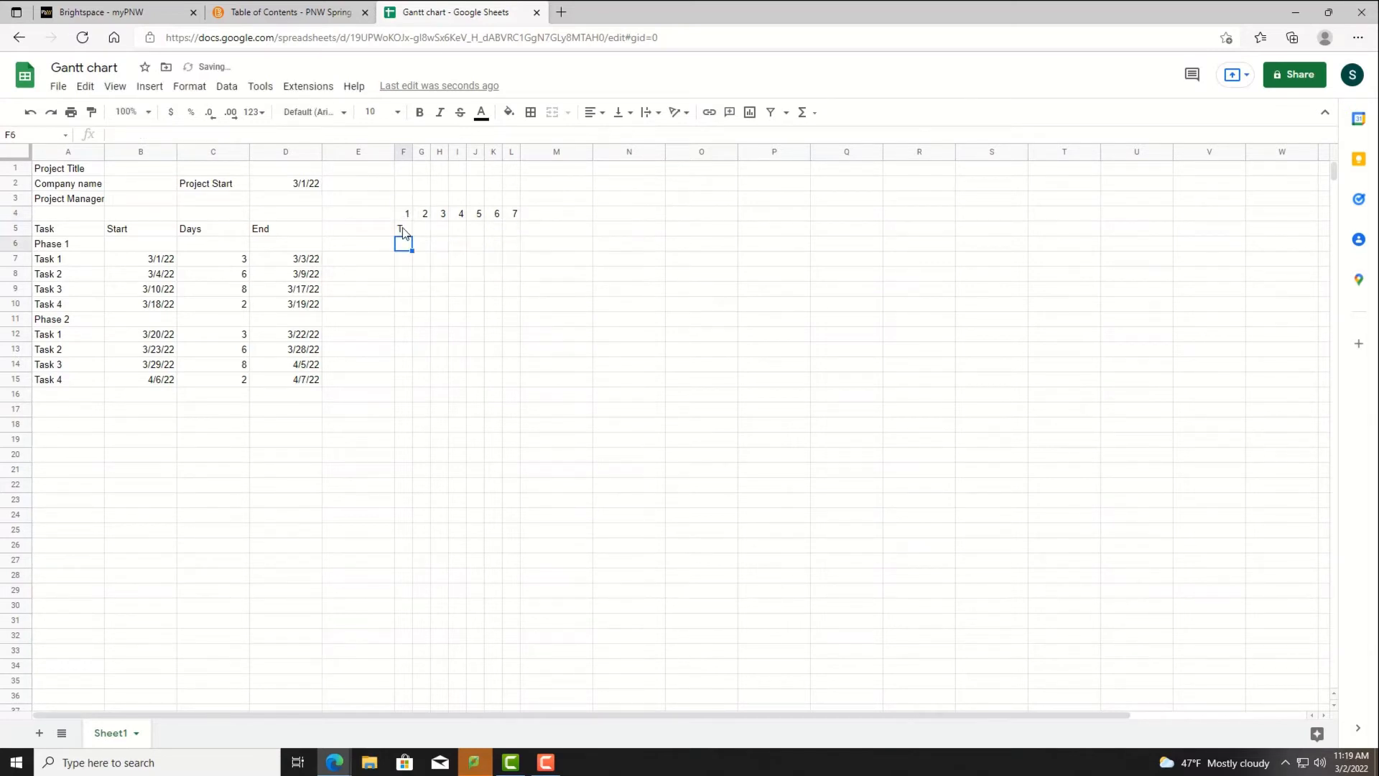
Fill the weekday-initial formula from F5 across to L5
click(403, 229)
drag(412, 236, 516, 234)
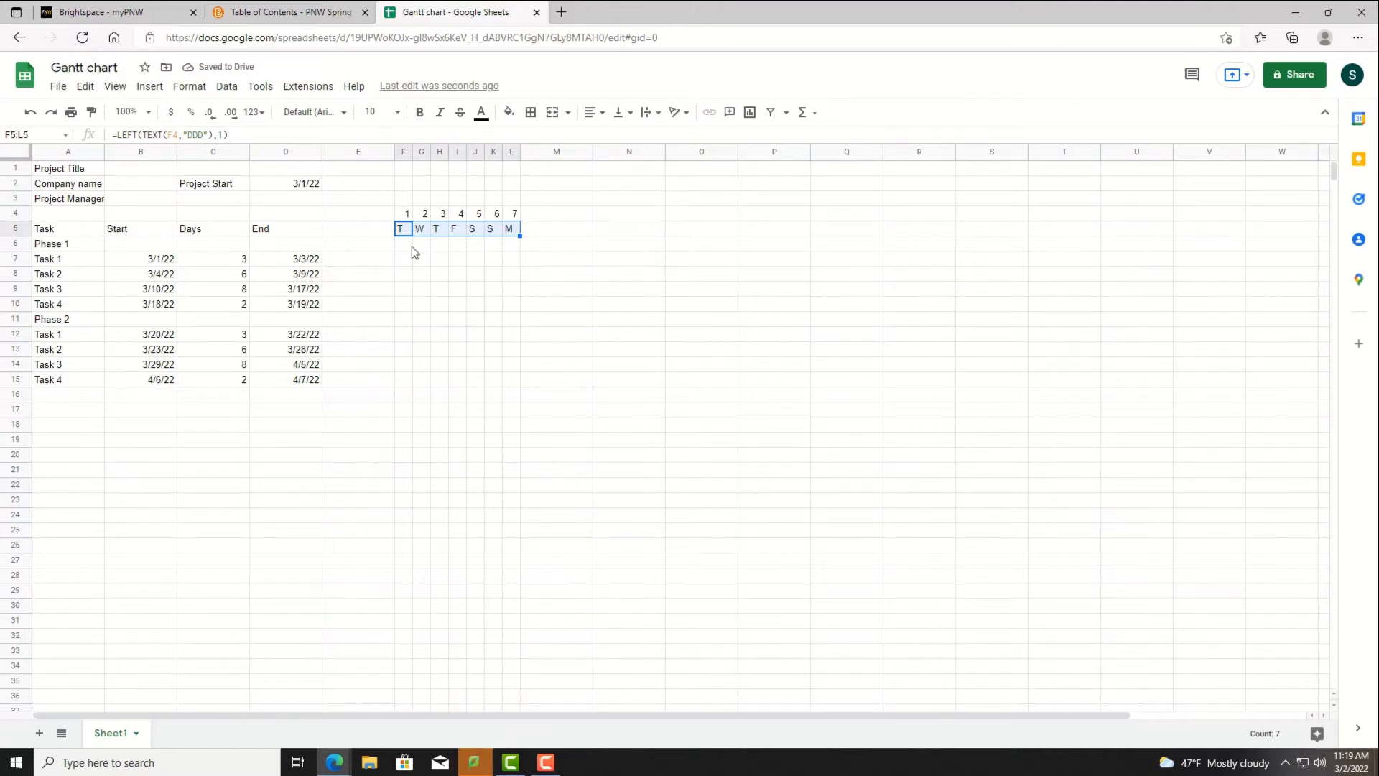
click(408, 244)
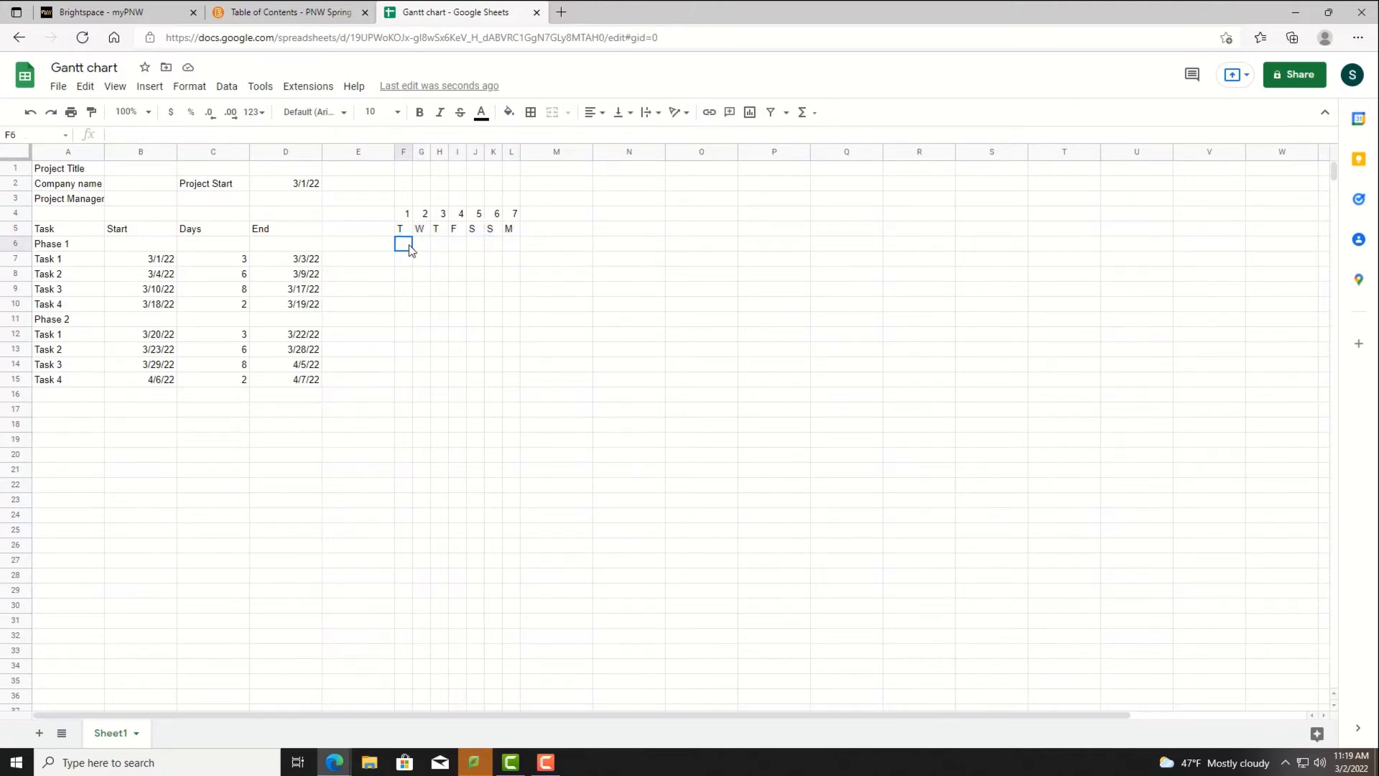
Merge cells F3:L3 and enter the formula =F4 as the week's date heading
drag(408, 199, 516, 199)
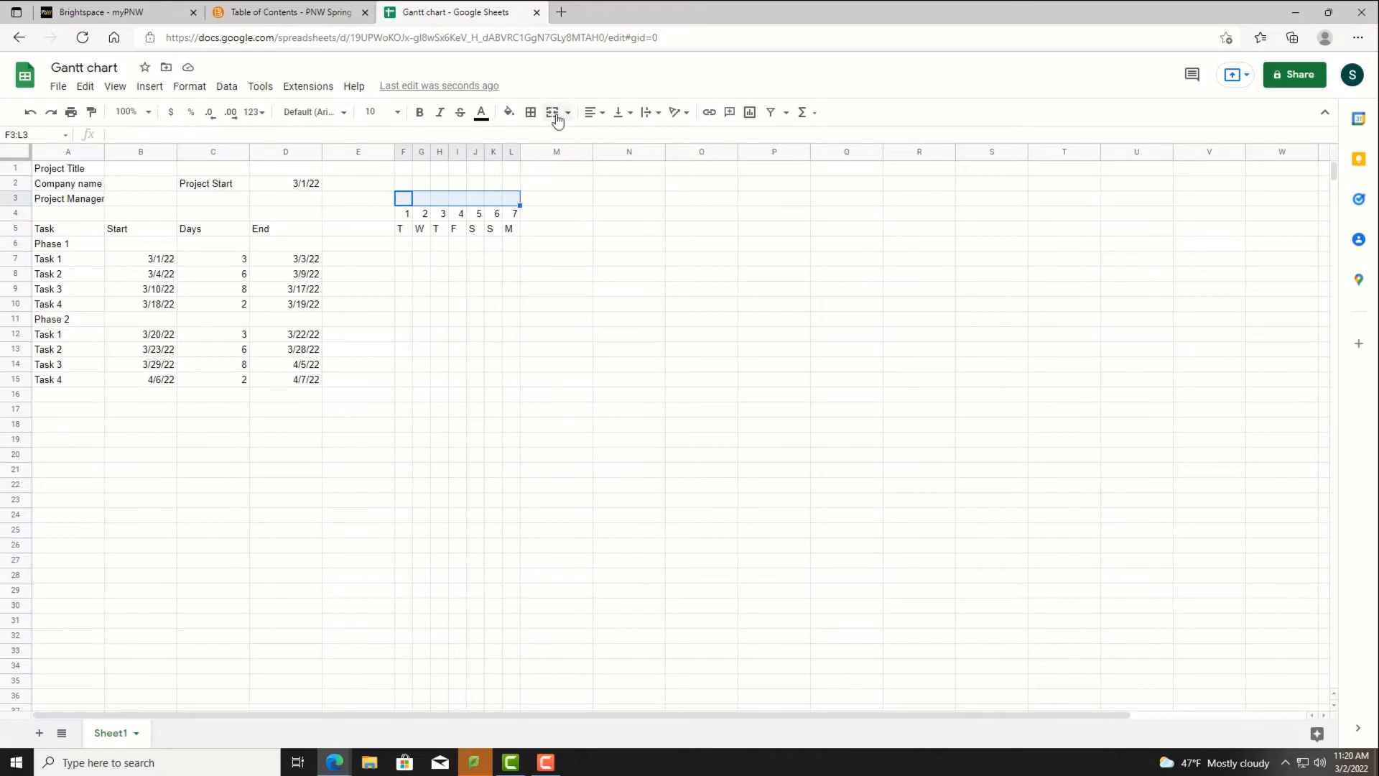
click(551, 112)
text(=)
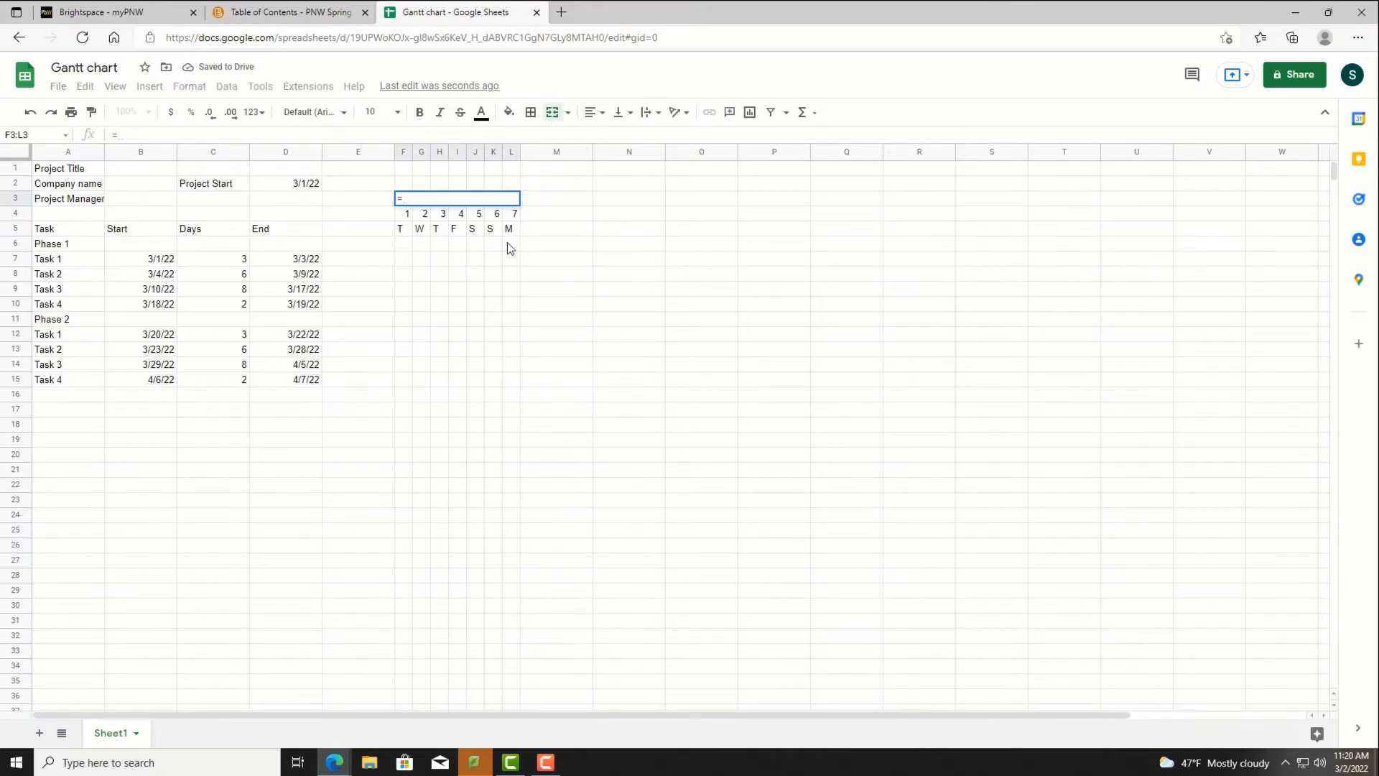
click(404, 214)
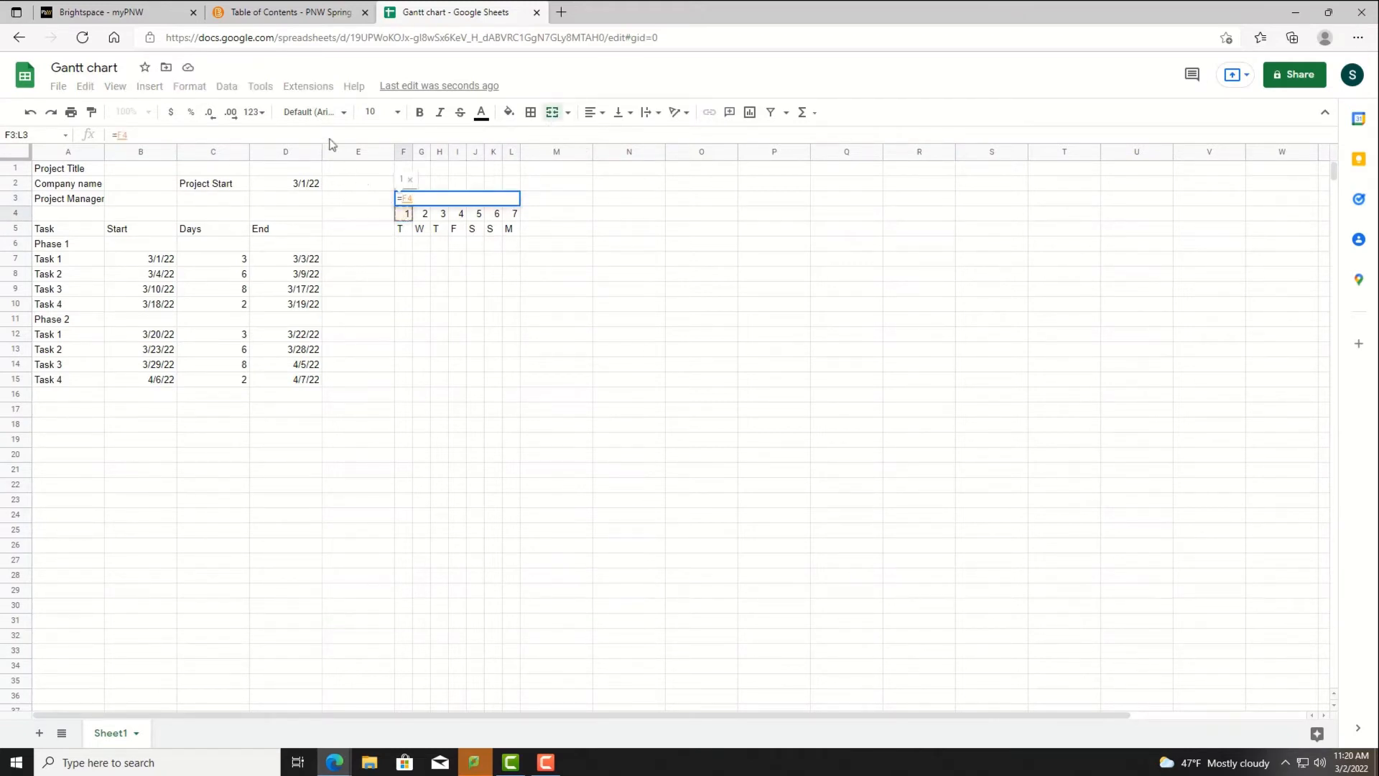
key(Return)
Format the merged week heading in F3:L3 with the Date number format
click(454, 199)
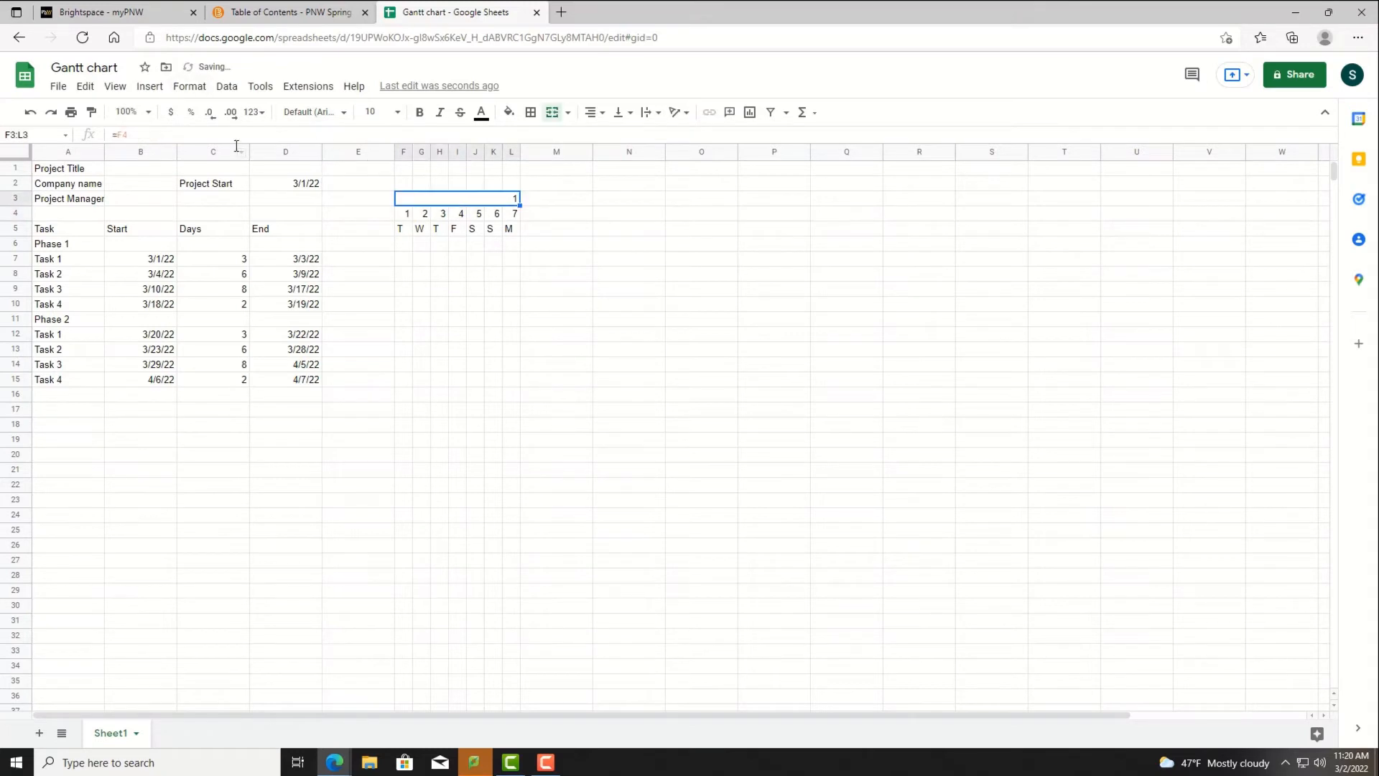
click(208, 92)
mouse_move(237, 147)
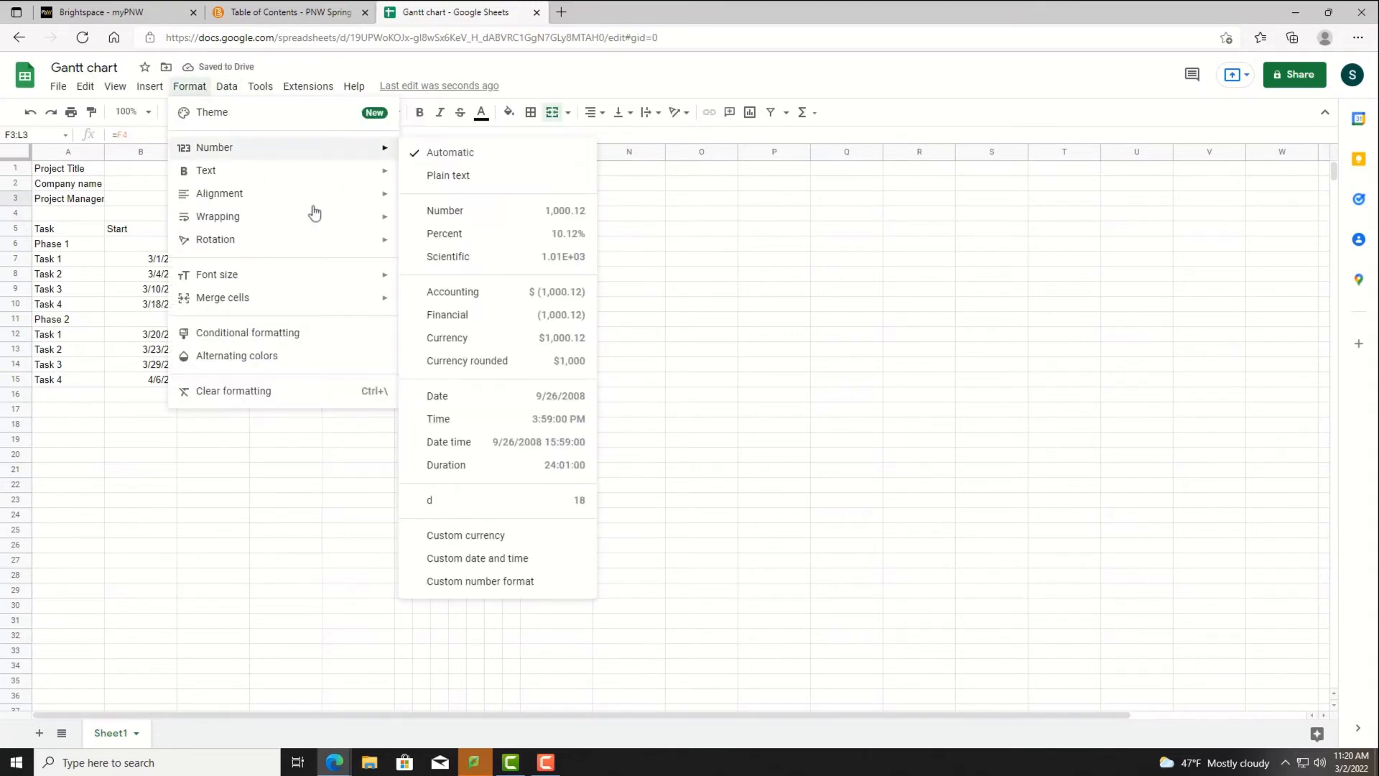
click(480, 398)
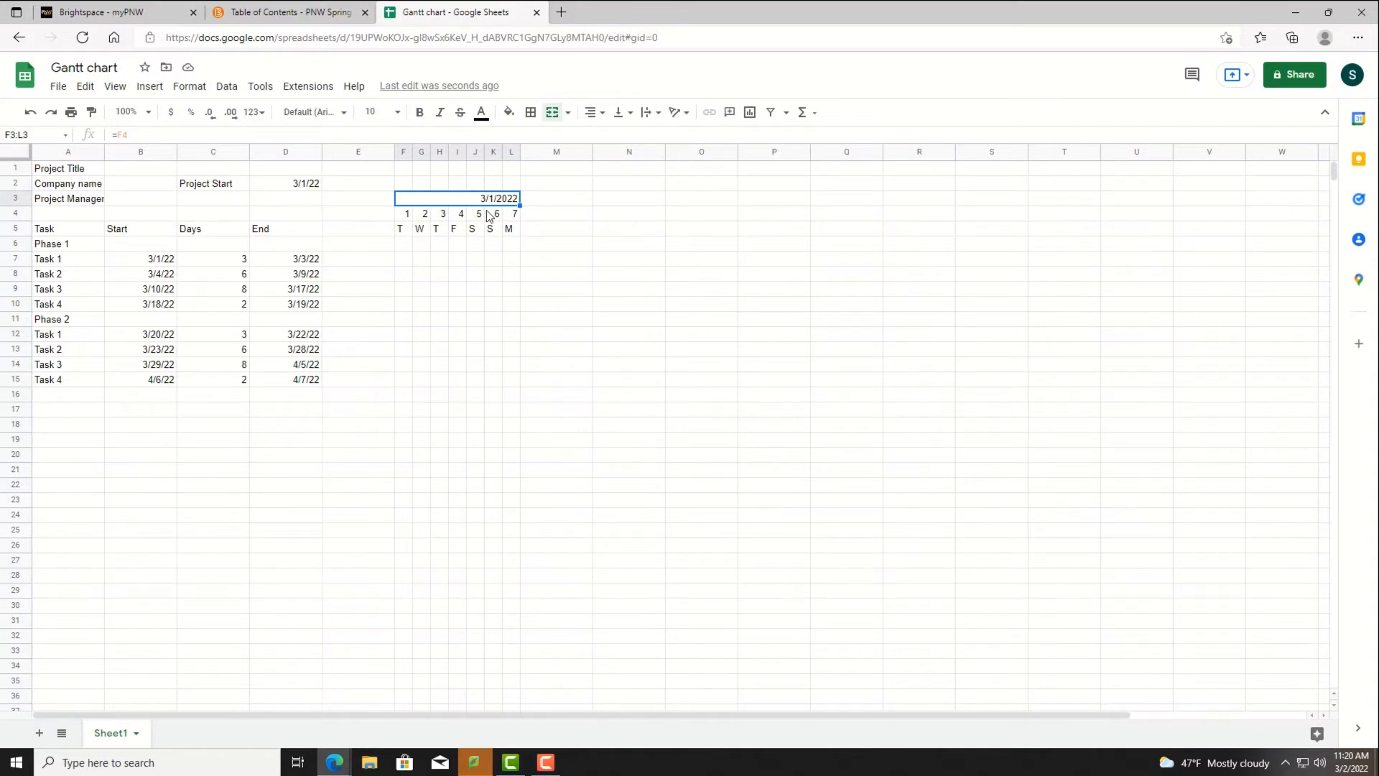
Copy only the formatting of columns F:L to columns M:S and T:Z, and extend the timeline header F3:L5 through Z5
key(shift+Down)
key(shift+Down)
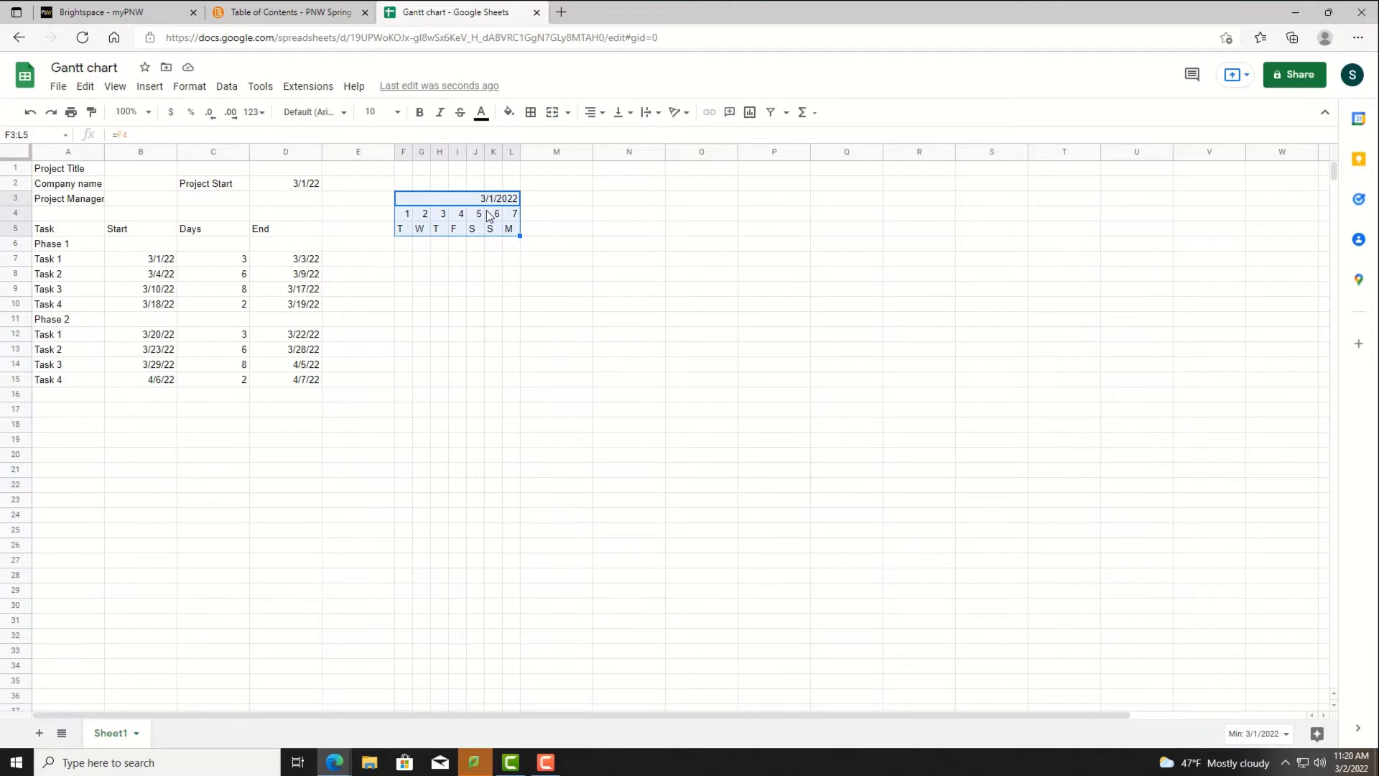
key(ctrl+space)
key(ctrl+c)
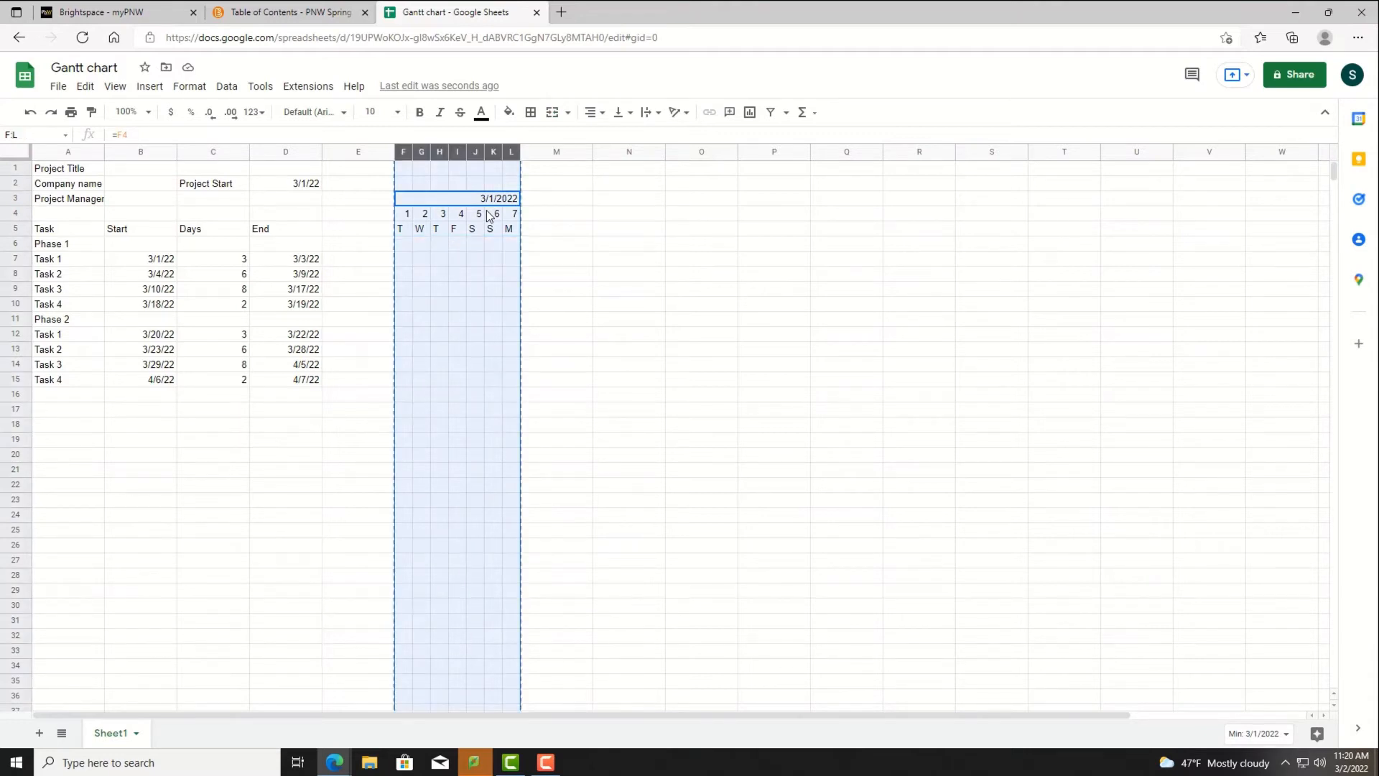
click(550, 152)
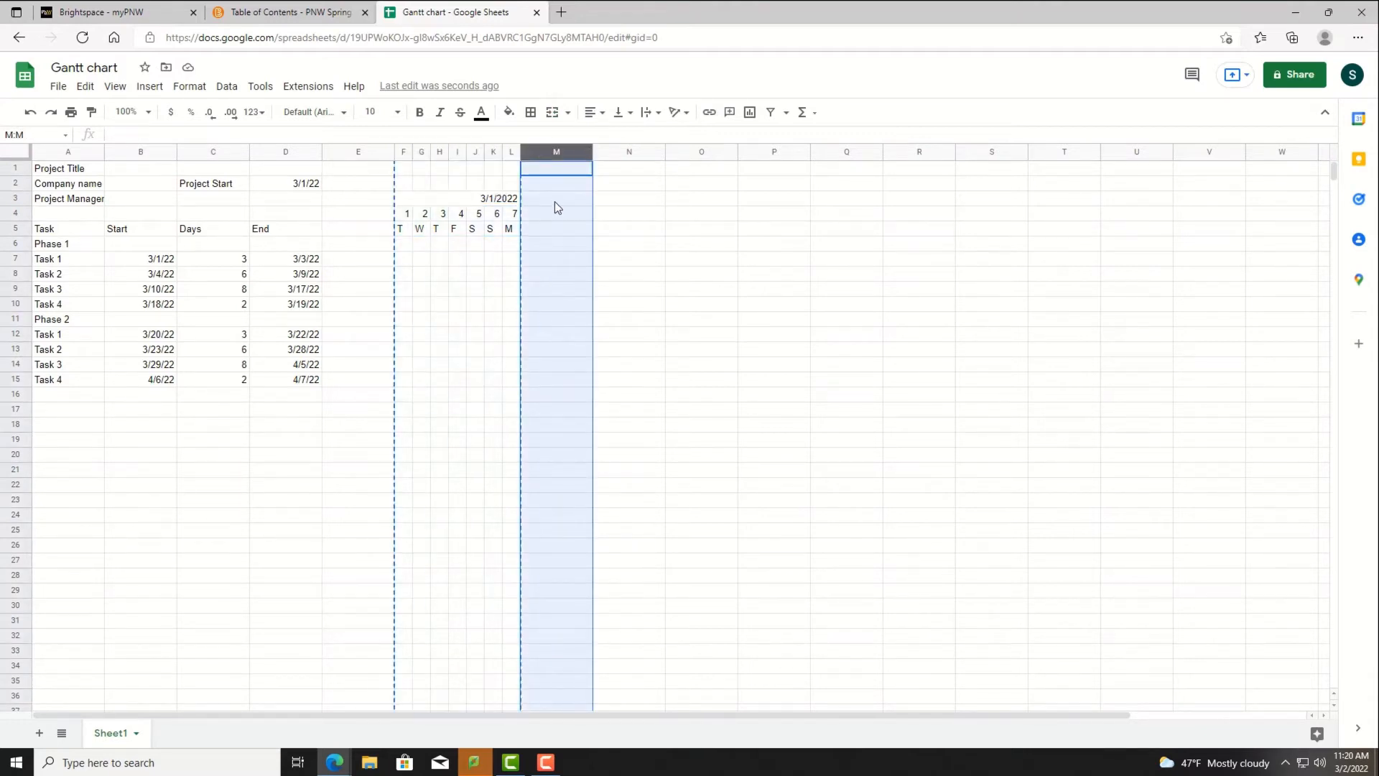
key(ctrl+alt+v)
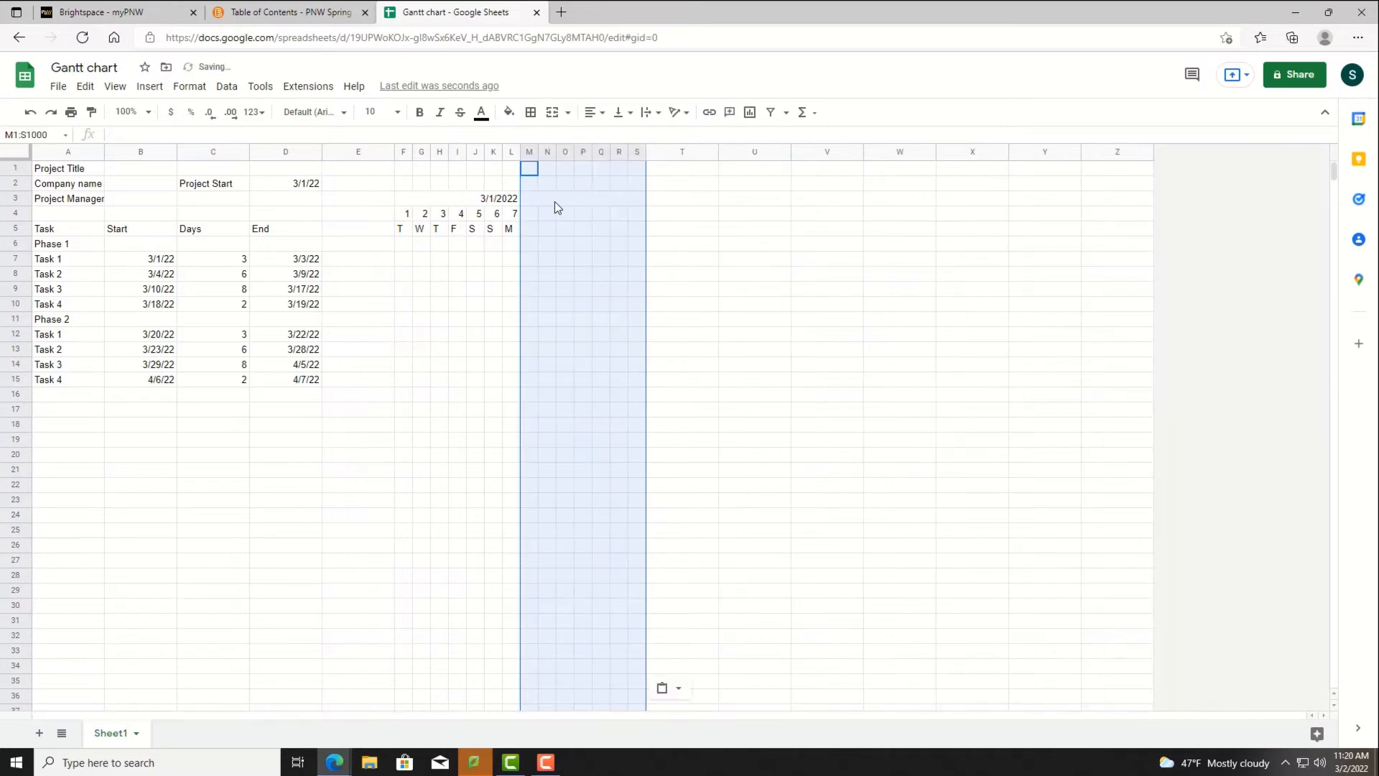
click(694, 151)
key(ctrl+alt+v)
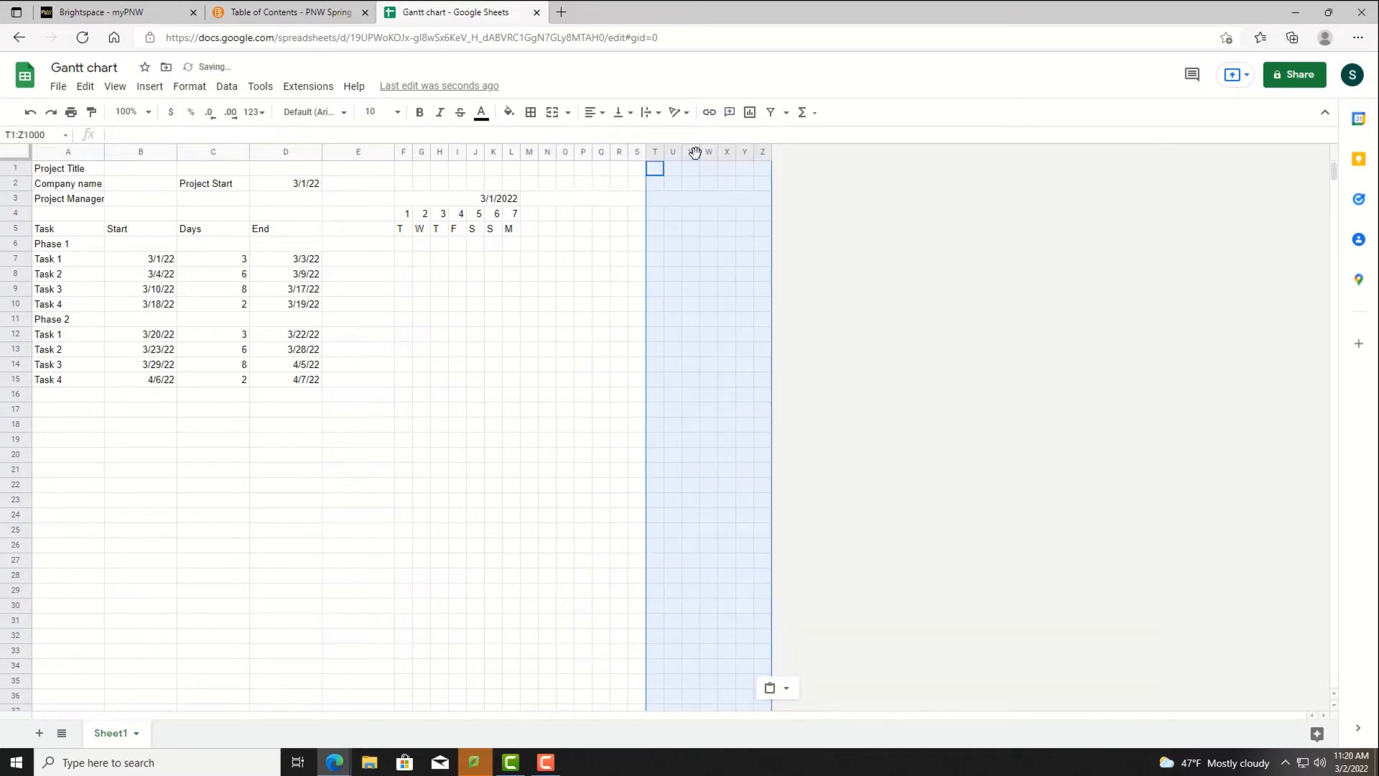
drag(459, 199, 760, 233)
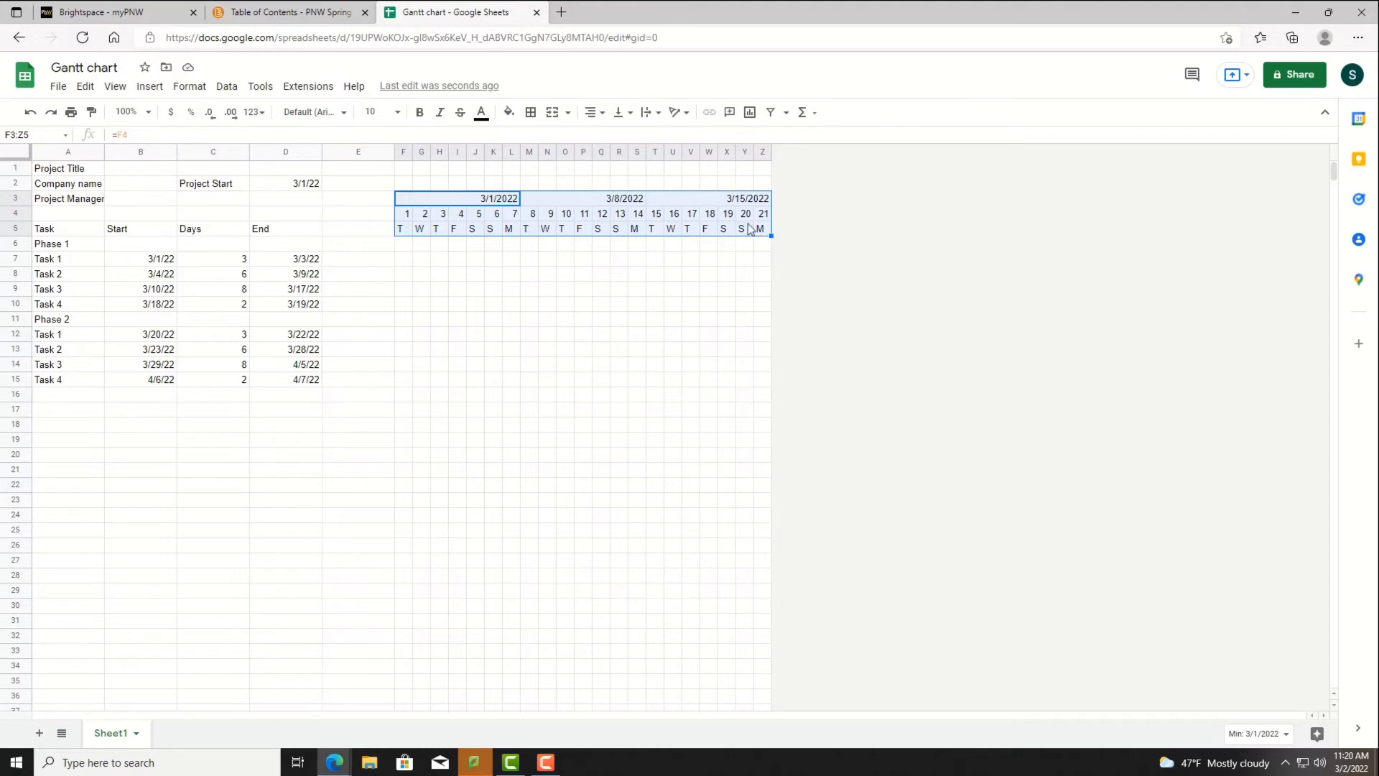
Insert seven columns to the right of column Z
drag(657, 152, 763, 153)
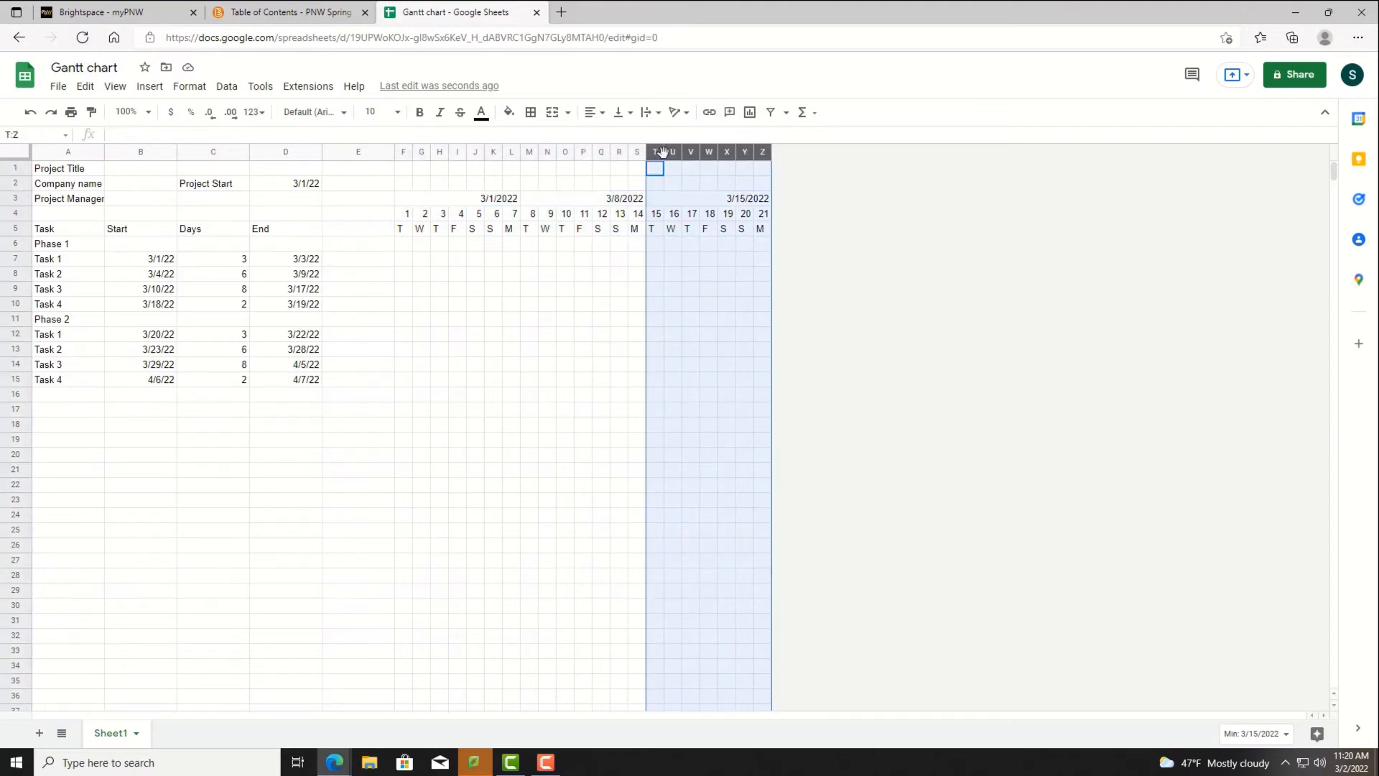
right_click(760, 152)
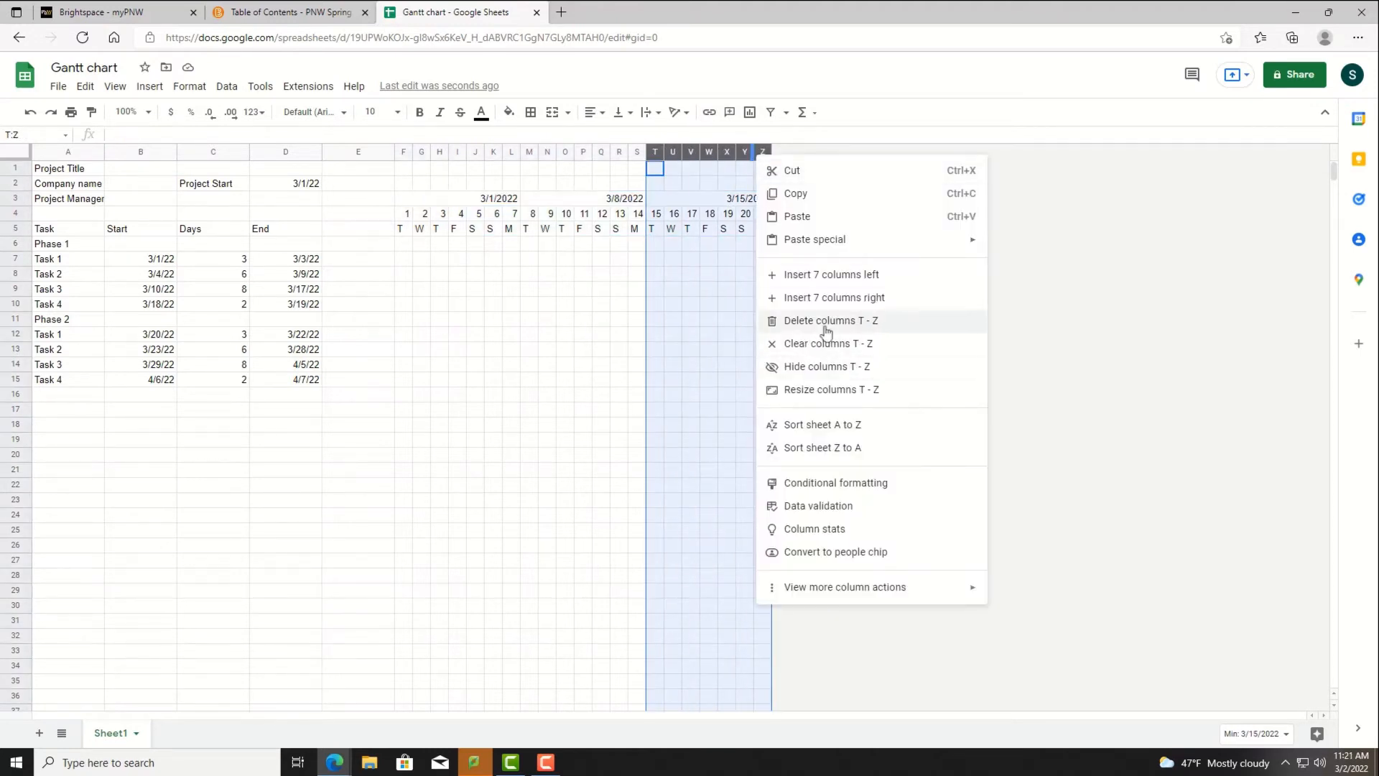
click(855, 297)
Fill the weekly timeline header in T3:Z5 across the new columns through AG5
click(663, 204)
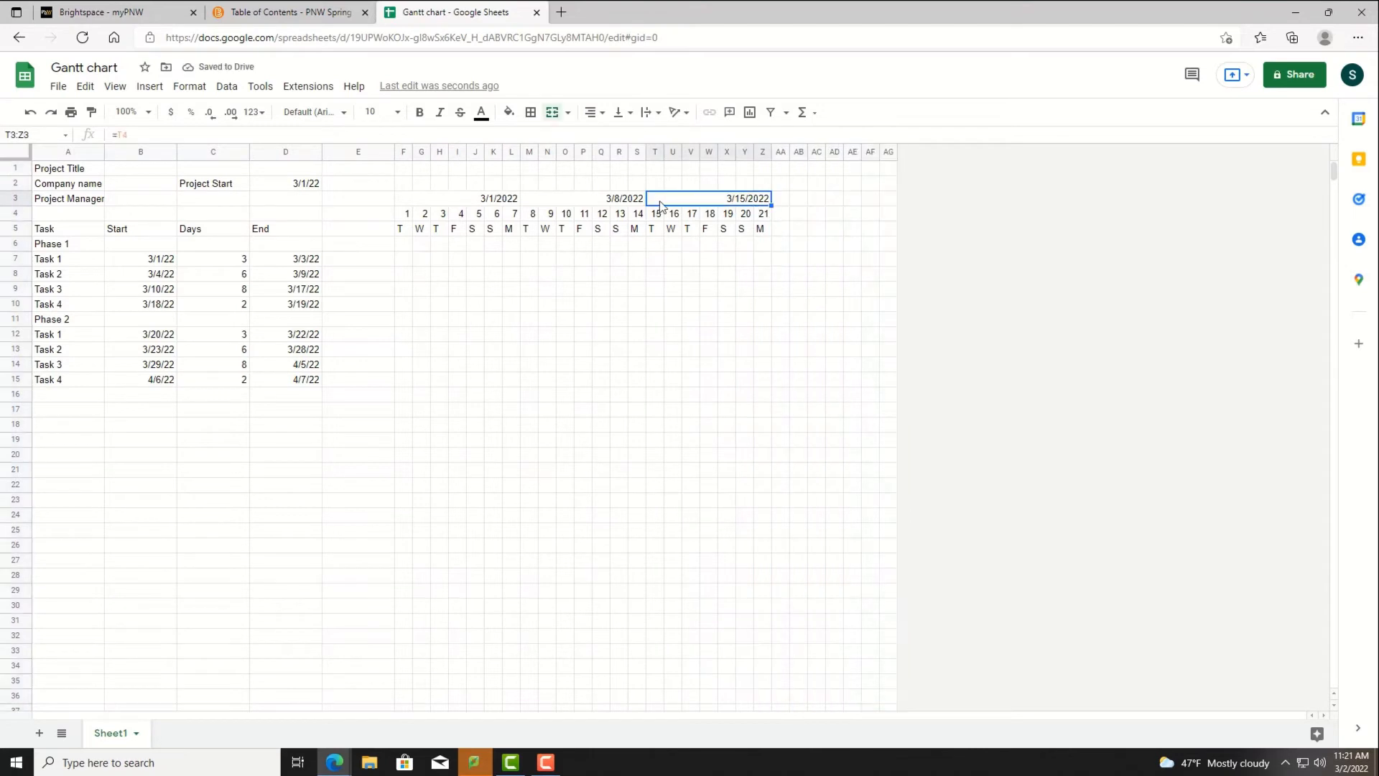
key(shift+Down)
key(shift+Down)
drag(771, 236, 888, 238)
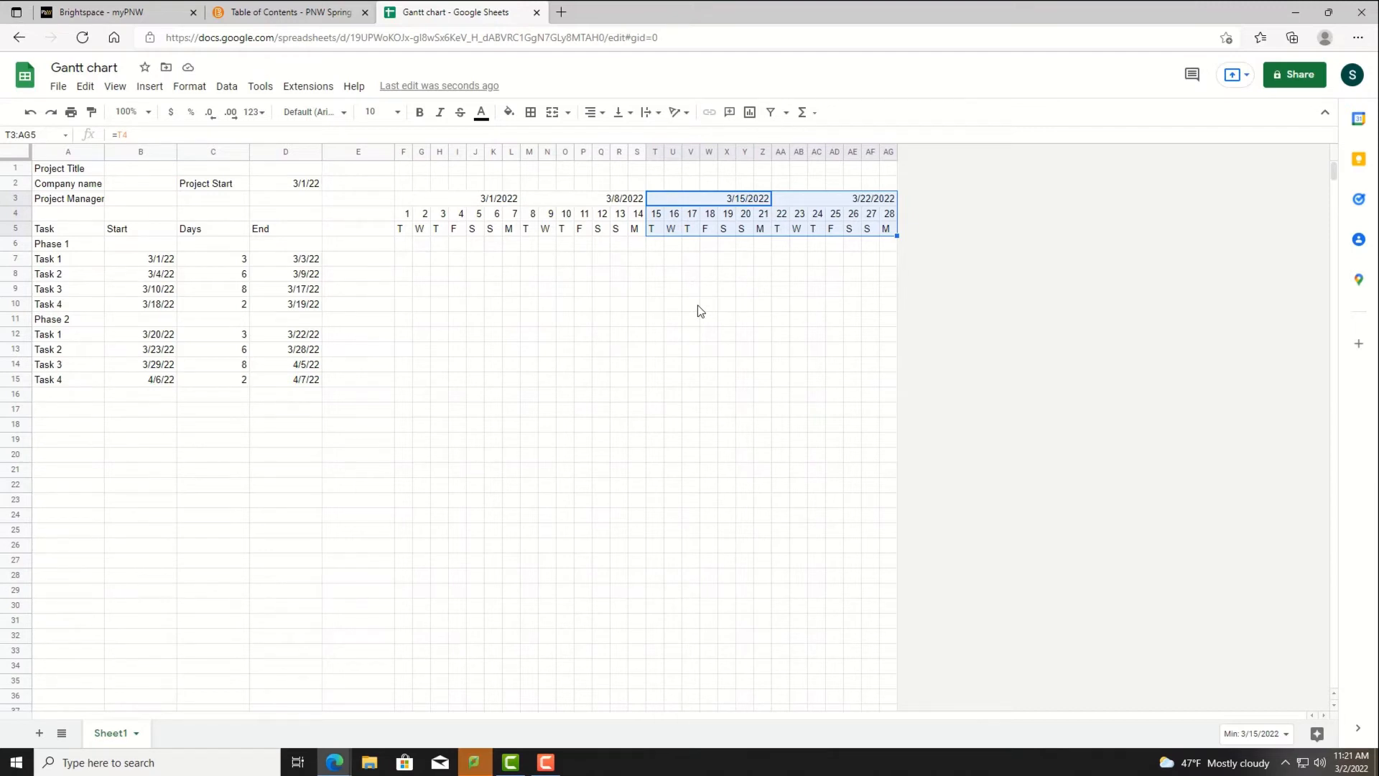
click(697, 304)
Link the first timeline day in F4 to the project start date with the absolute reference =$D$2
click(405, 215)
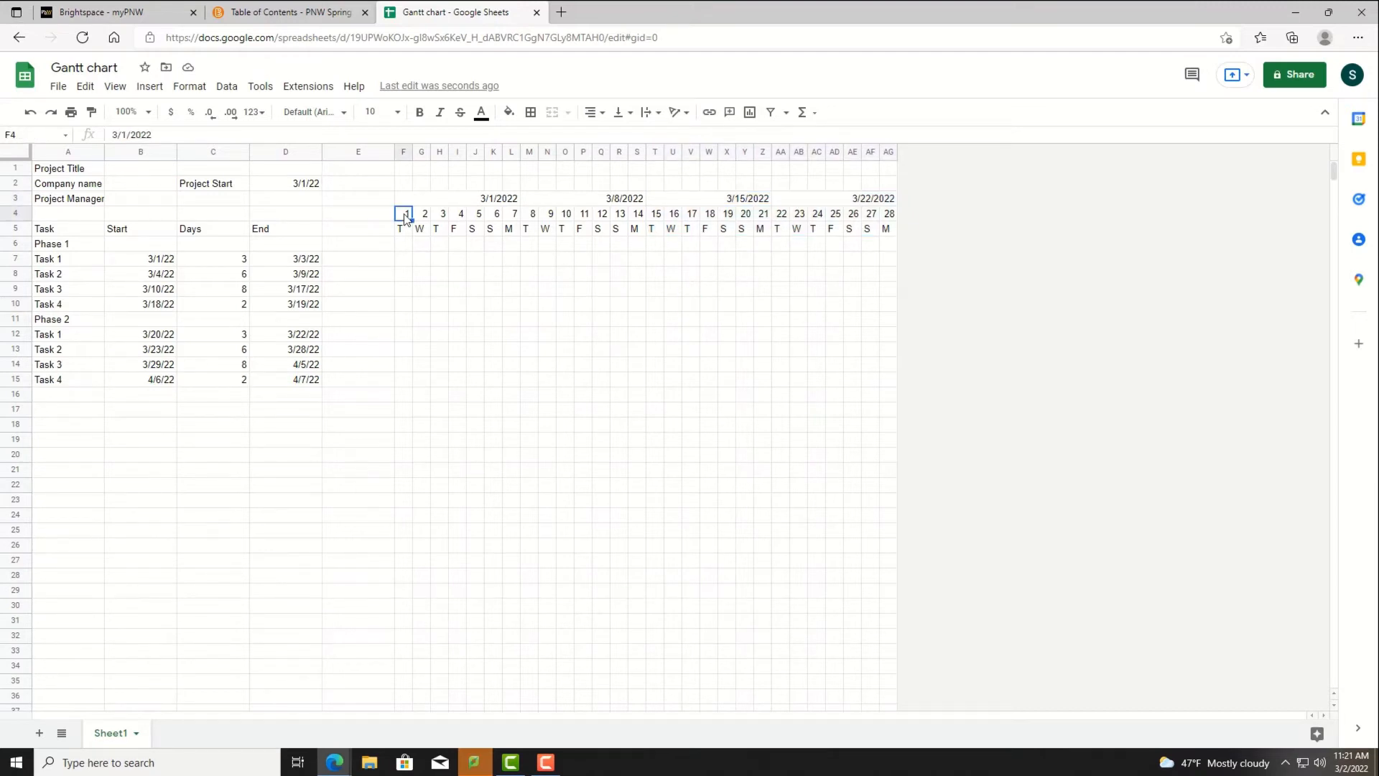
text(=)
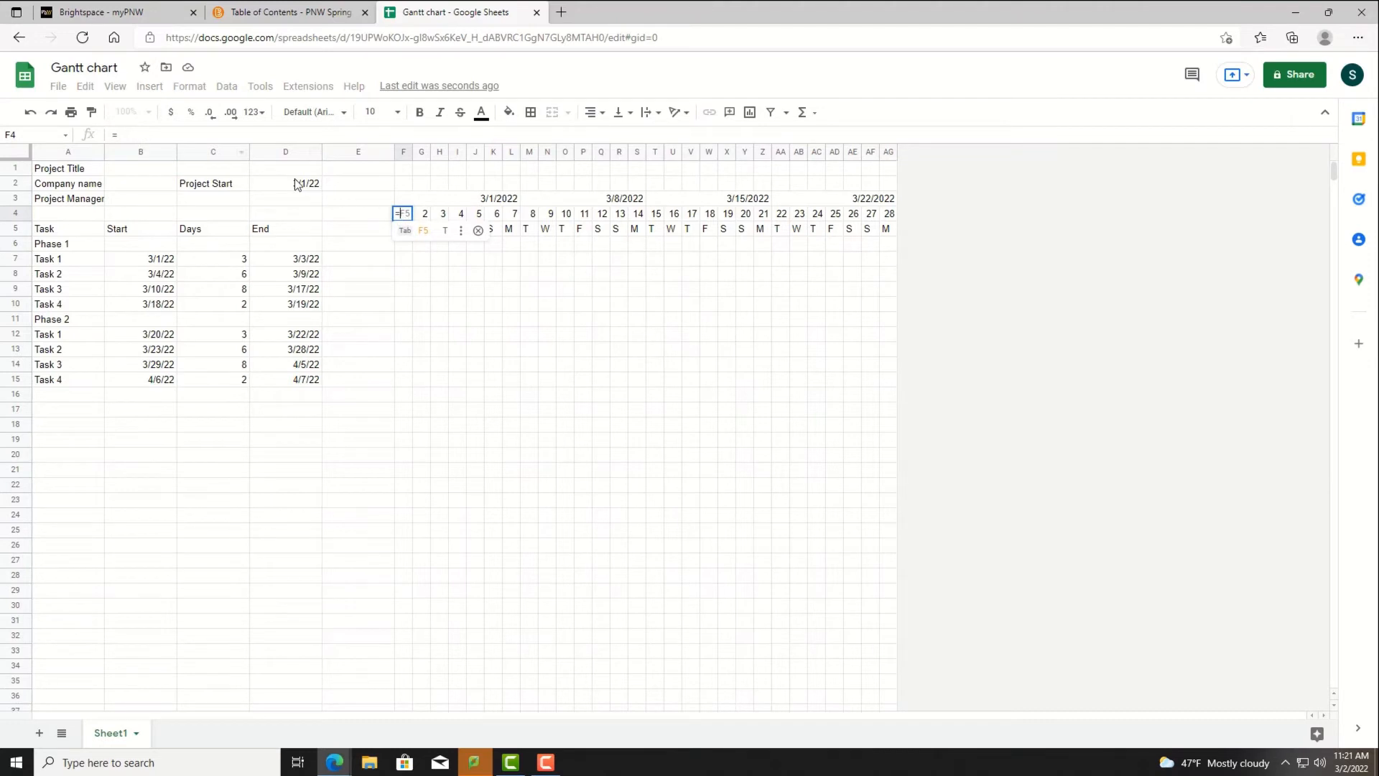
click(296, 185)
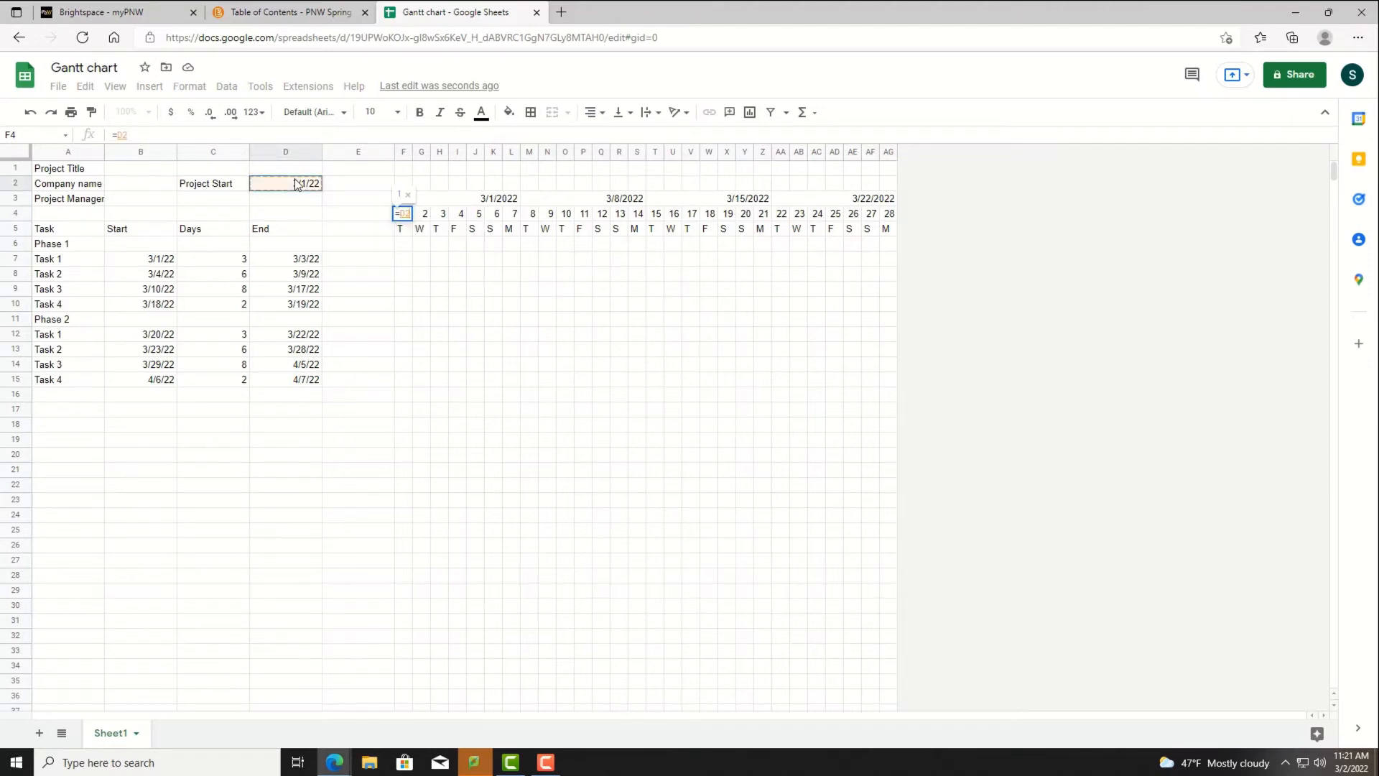
key(F4)
key(Return)
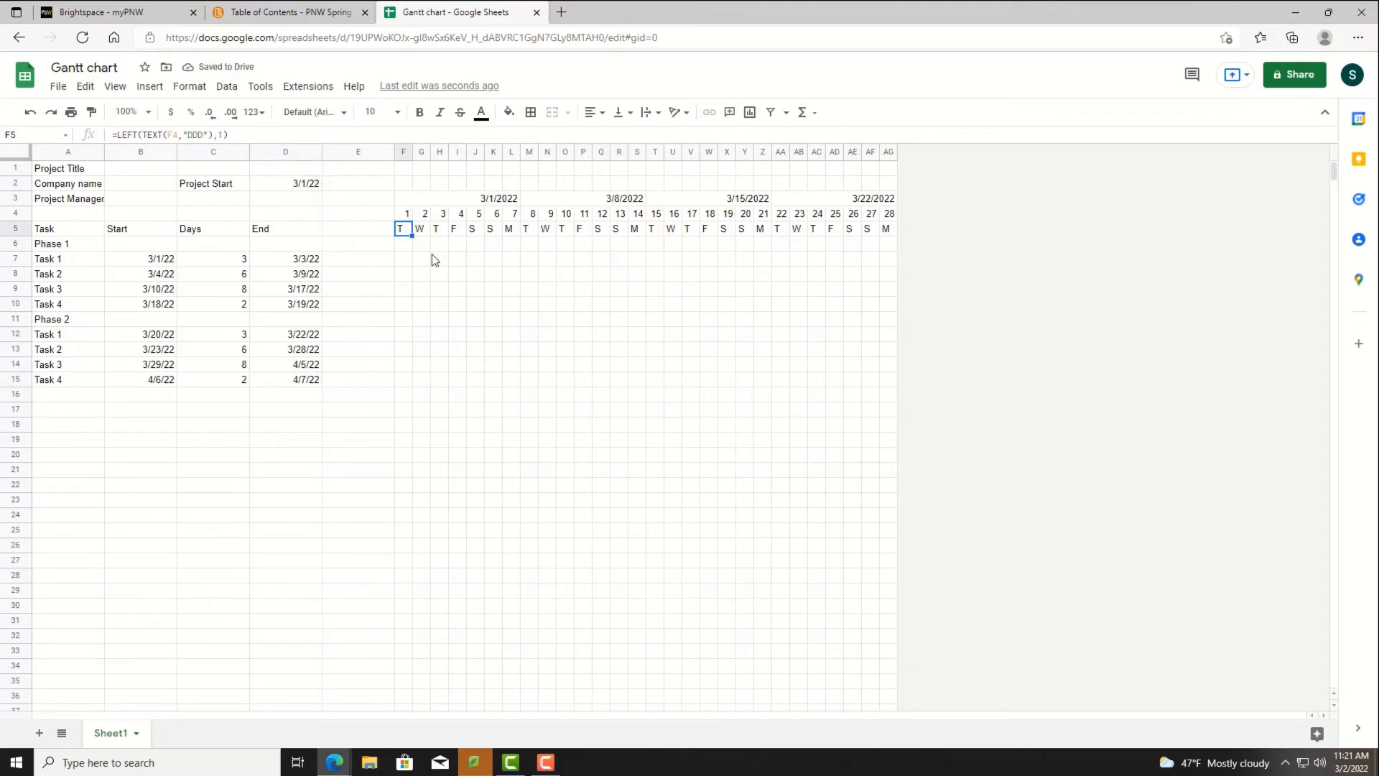
Enter =F4+1 in G4 and fill the formula across the daily timeline through AG4
click(426, 215)
text(=)
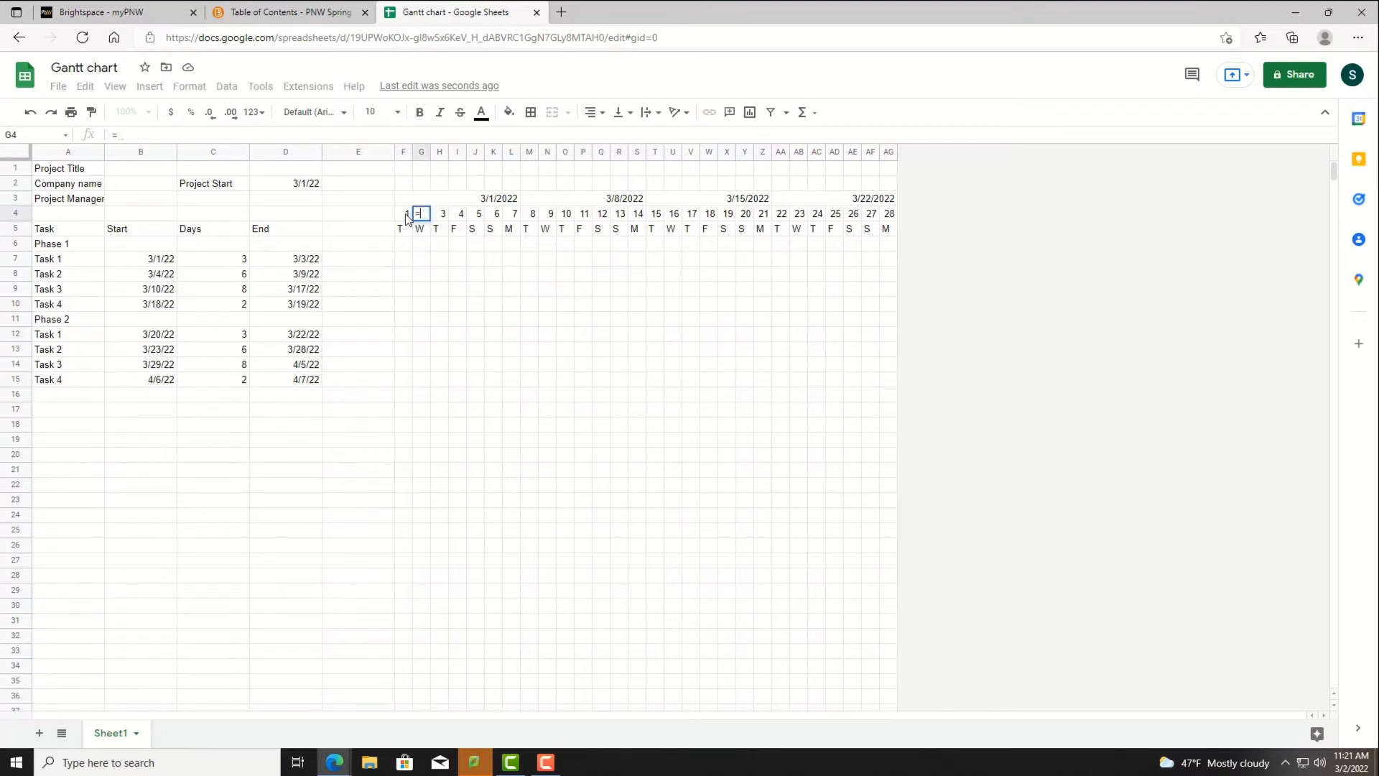
click(407, 218)
text(+1)
key(Return)
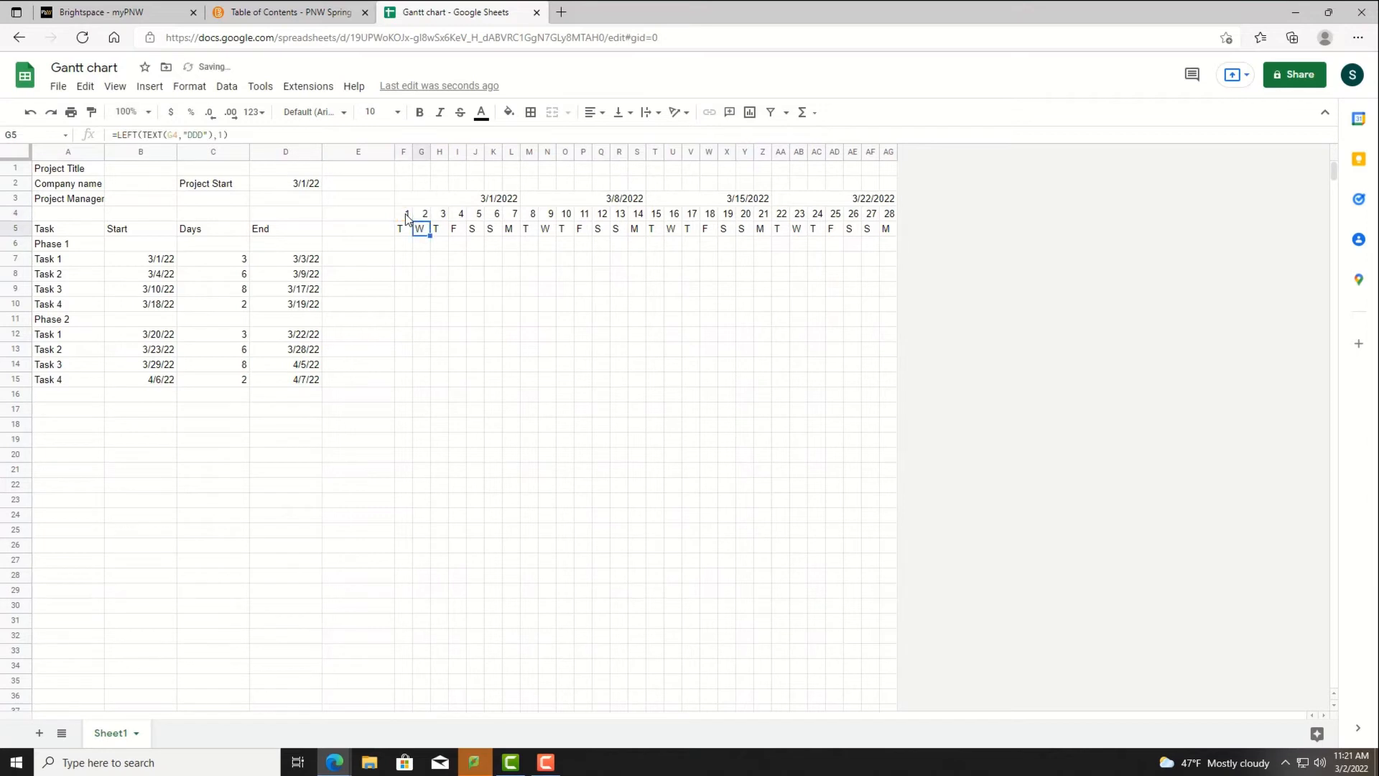
click(422, 213)
drag(429, 220, 894, 216)
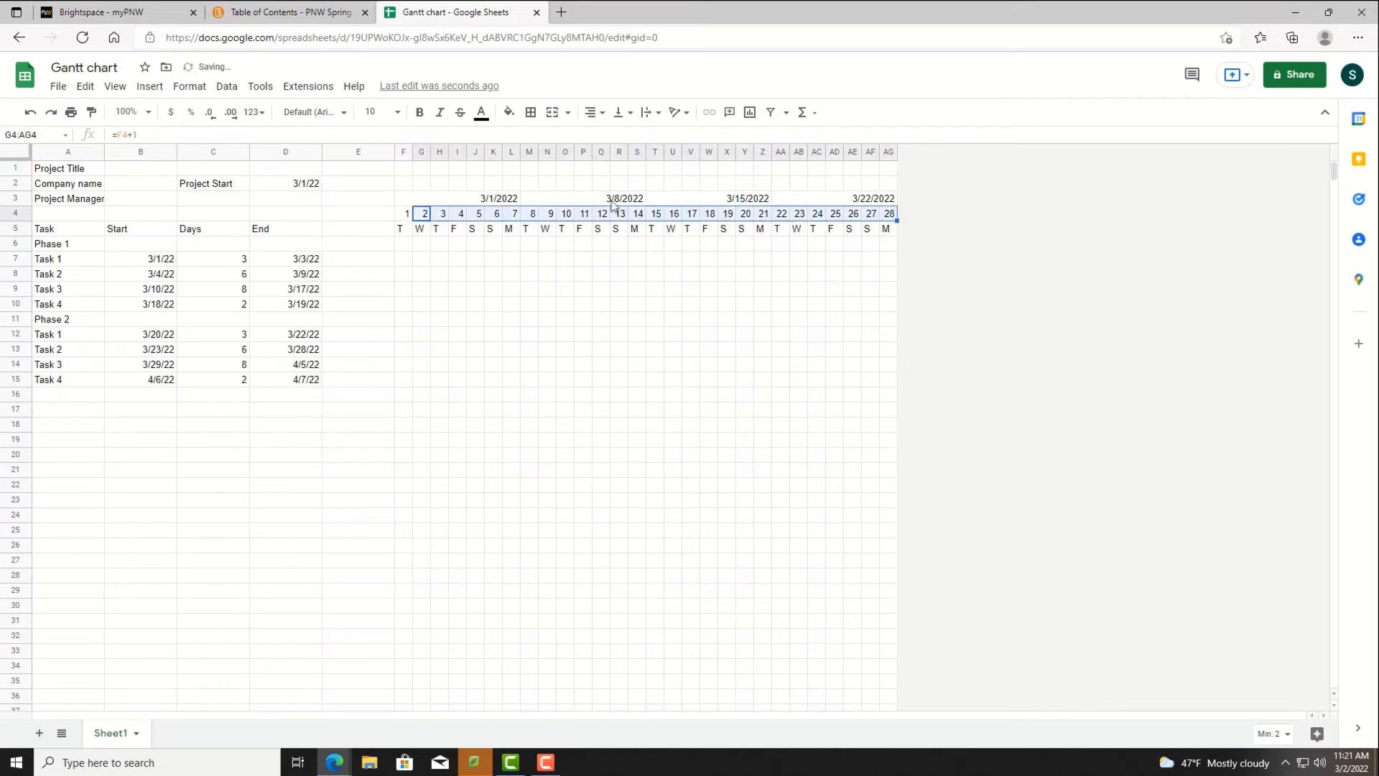
Test the timeline with project start dates 3/4/22 and 3/24/22 in D2, and set it back to 3/1/22
click(309, 184)
double_click(310, 184)
click(317, 239)
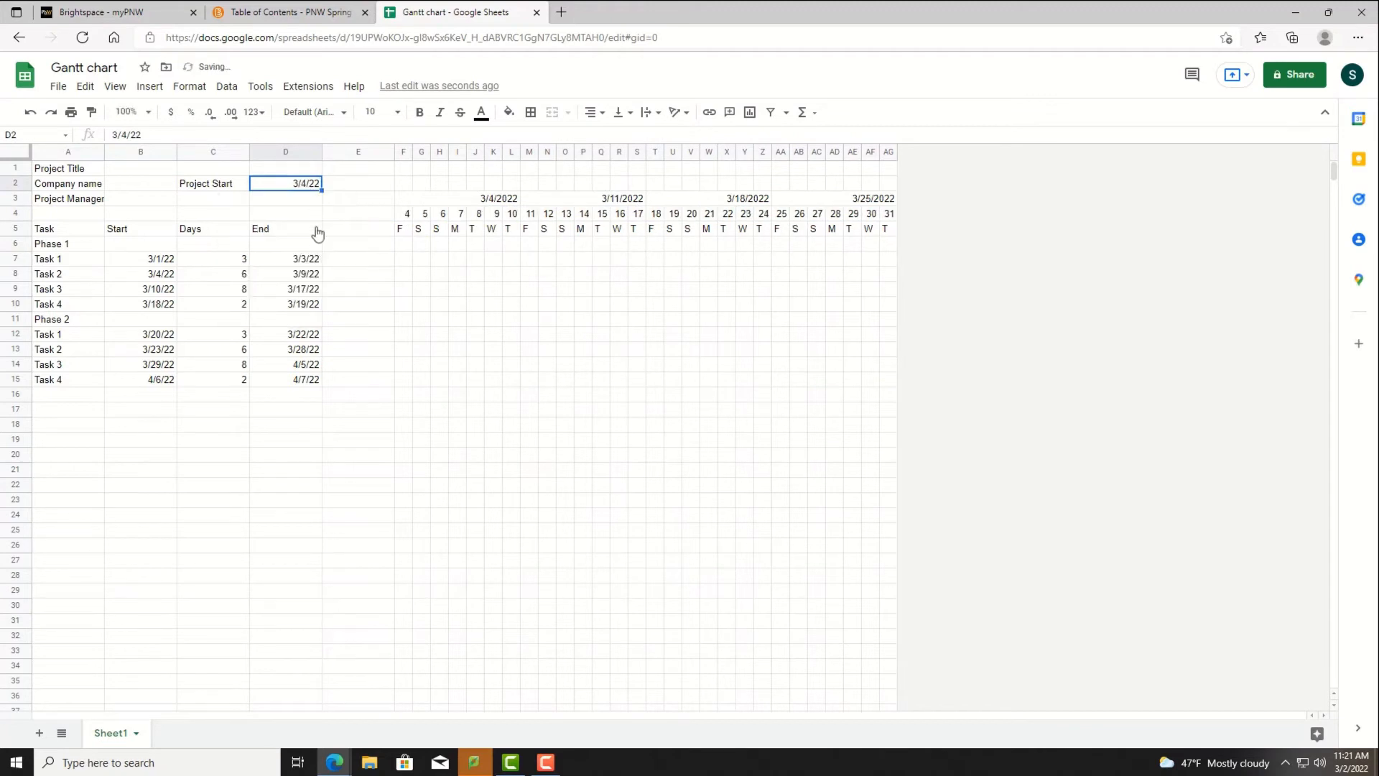
double_click(307, 184)
click(298, 287)
click(293, 172)
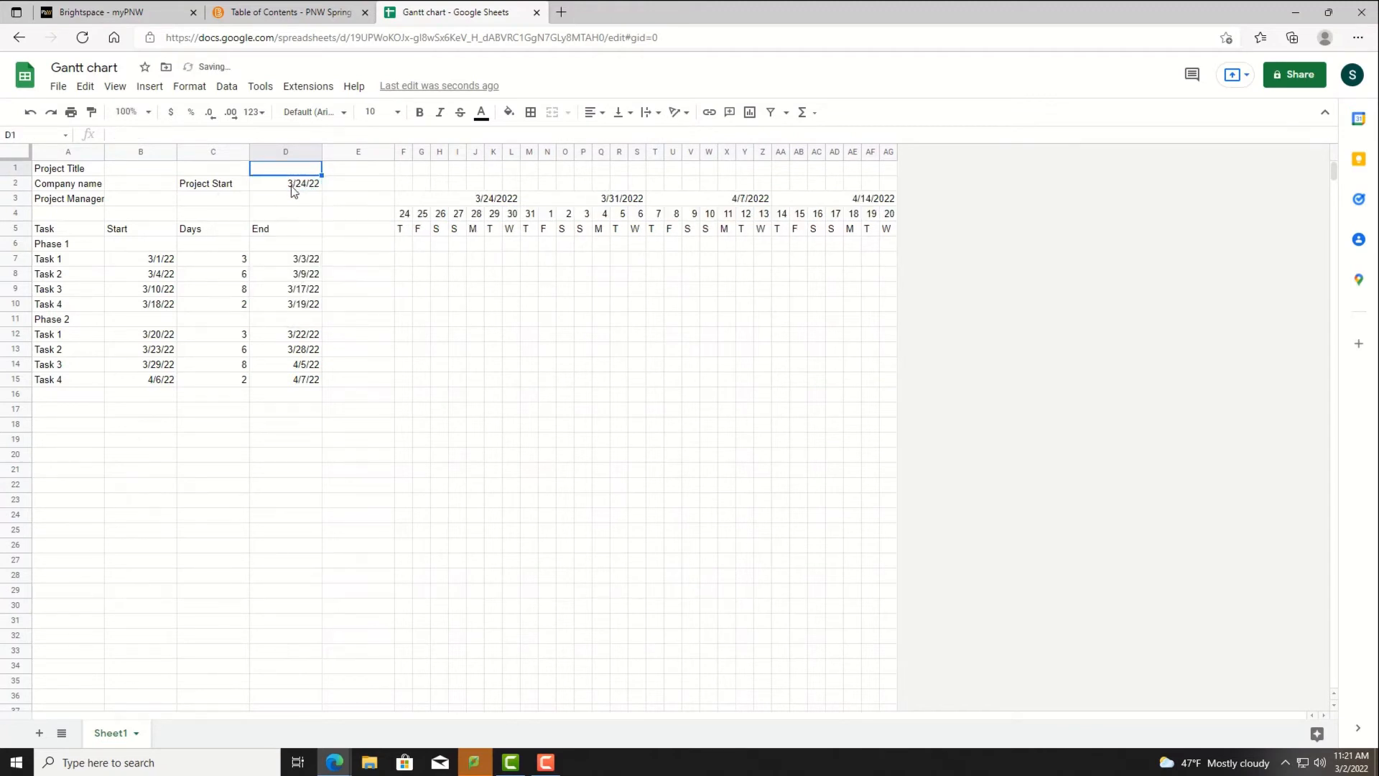
double_click(292, 186)
click(268, 245)
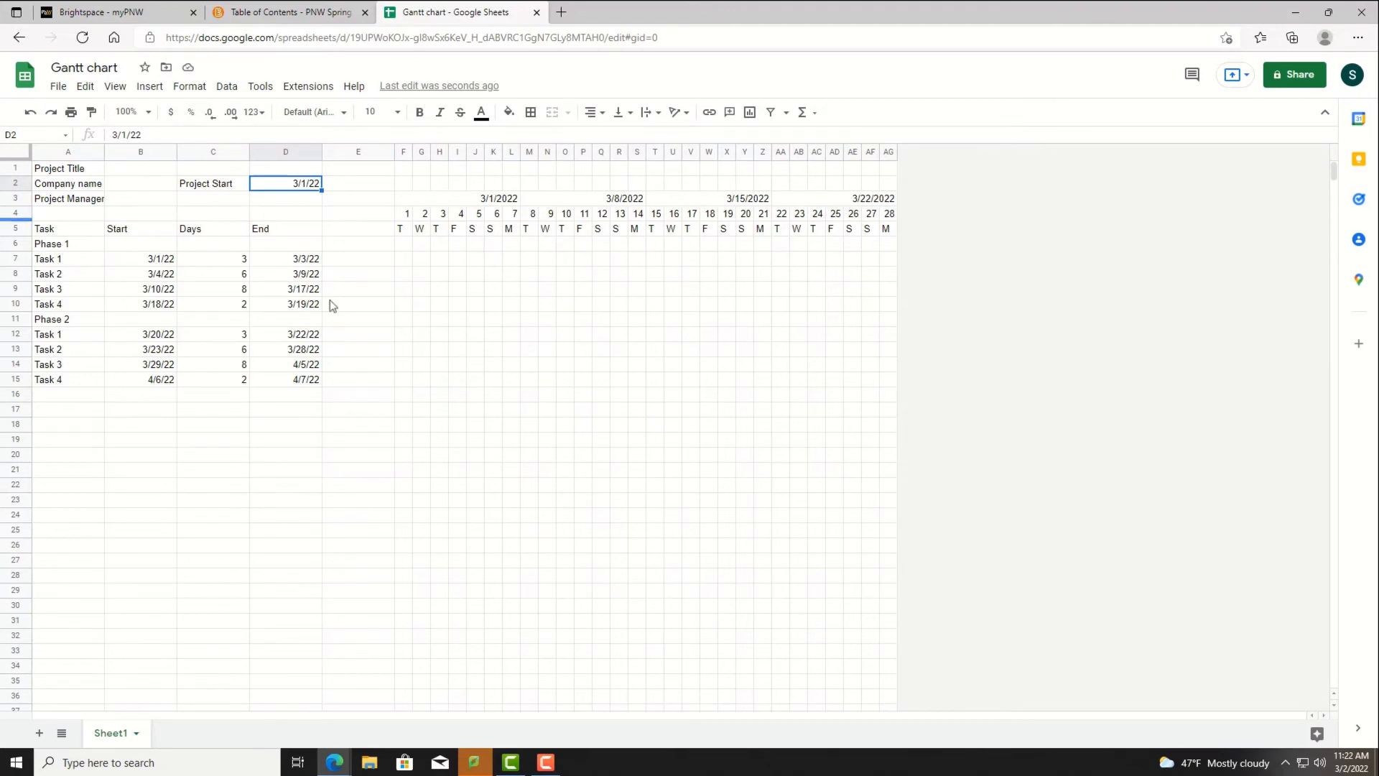
Narrow columns B through D together to one uniform width
click(16, 152)
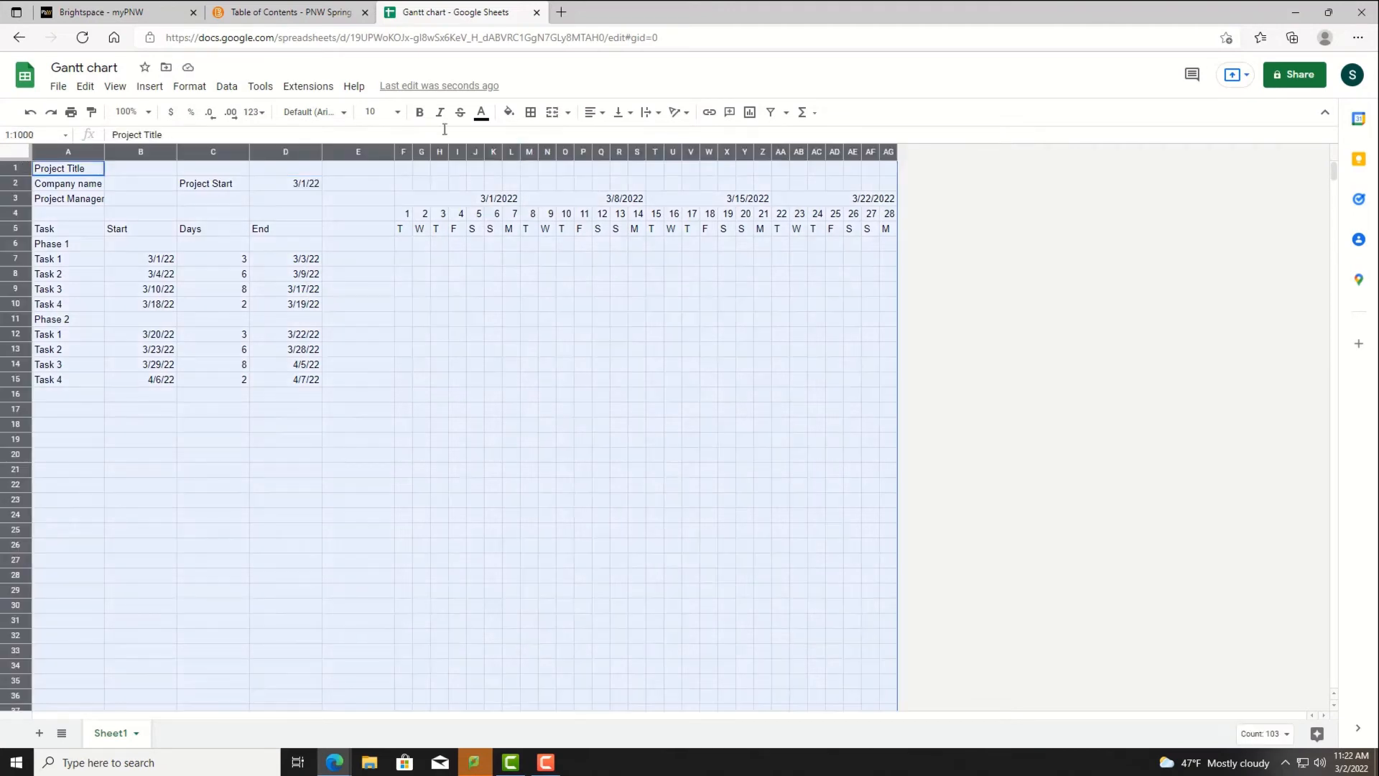
click(635, 141)
drag(144, 153, 303, 158)
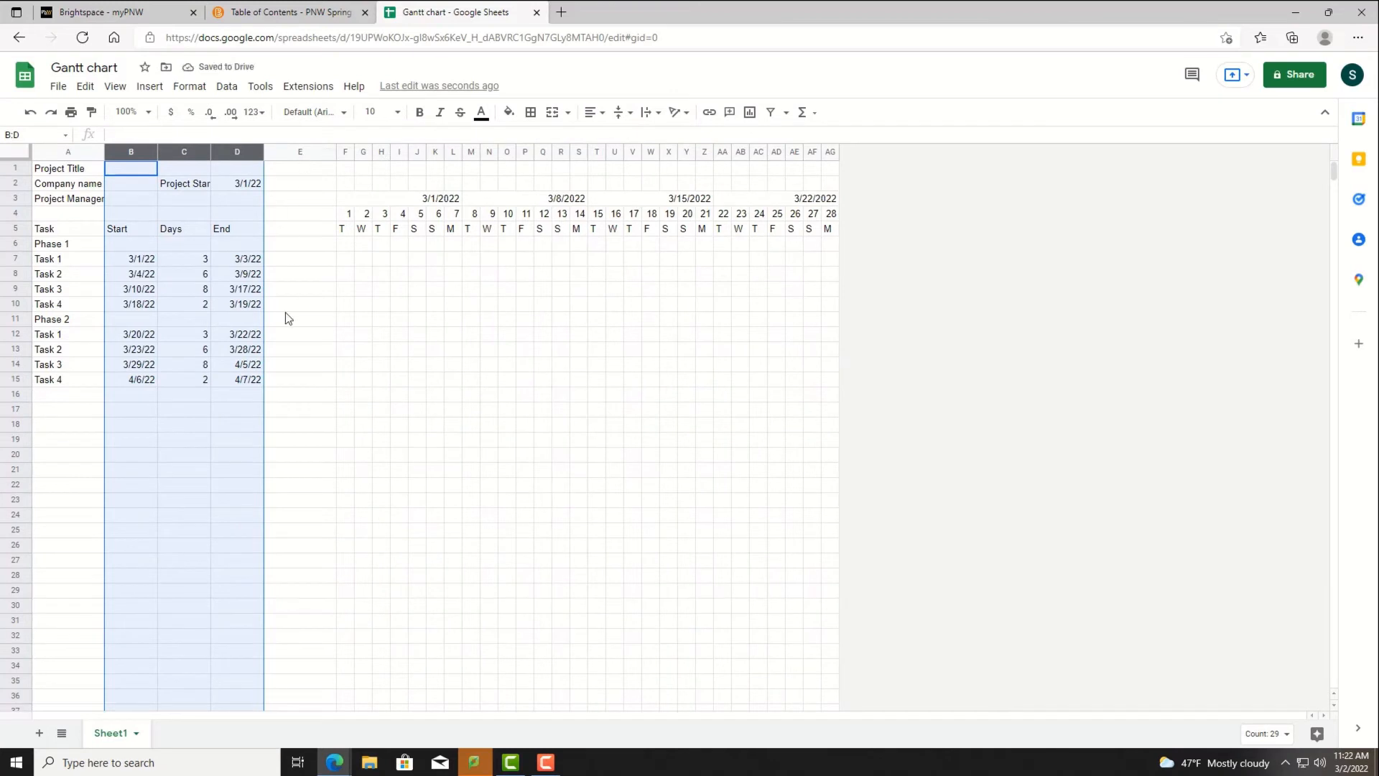
click(319, 230)
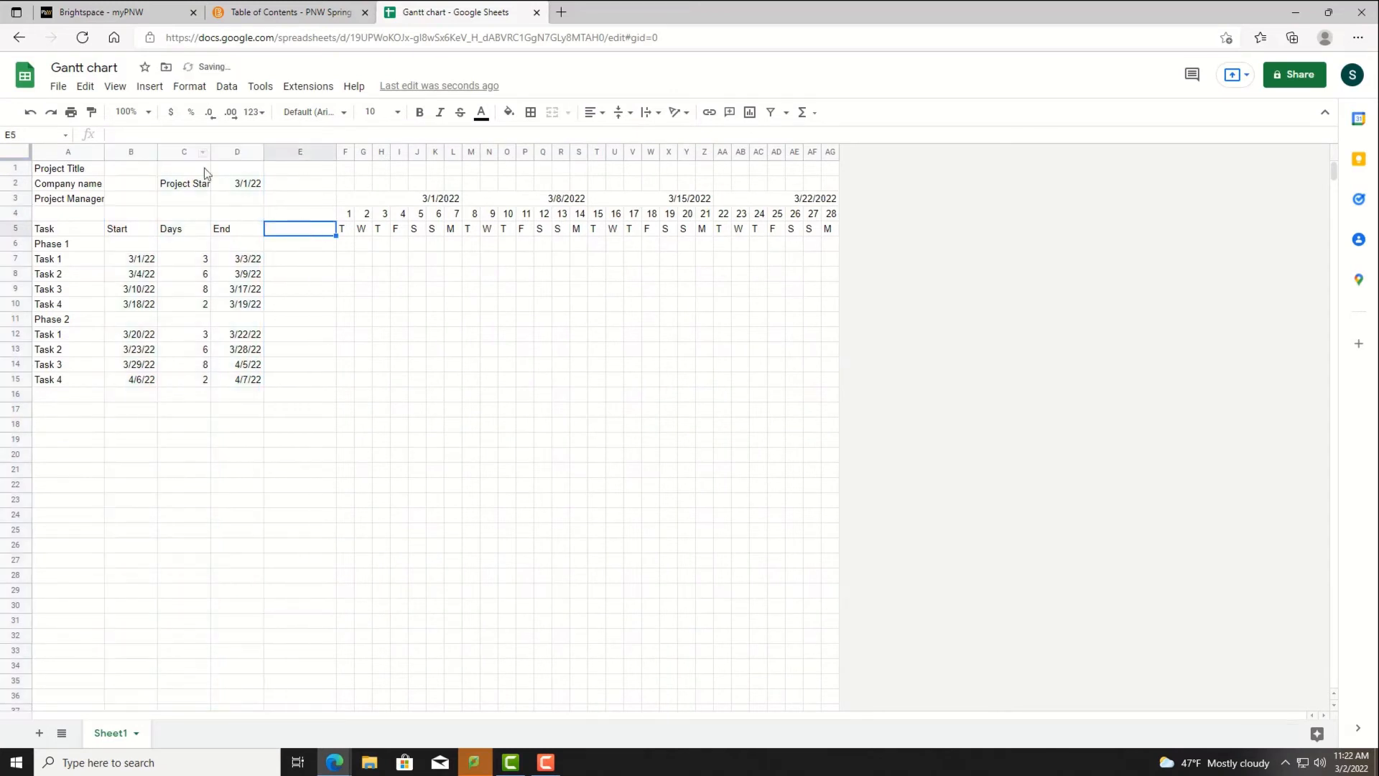
Set the width of the Days column C to 80 pixels
right_click(183, 153)
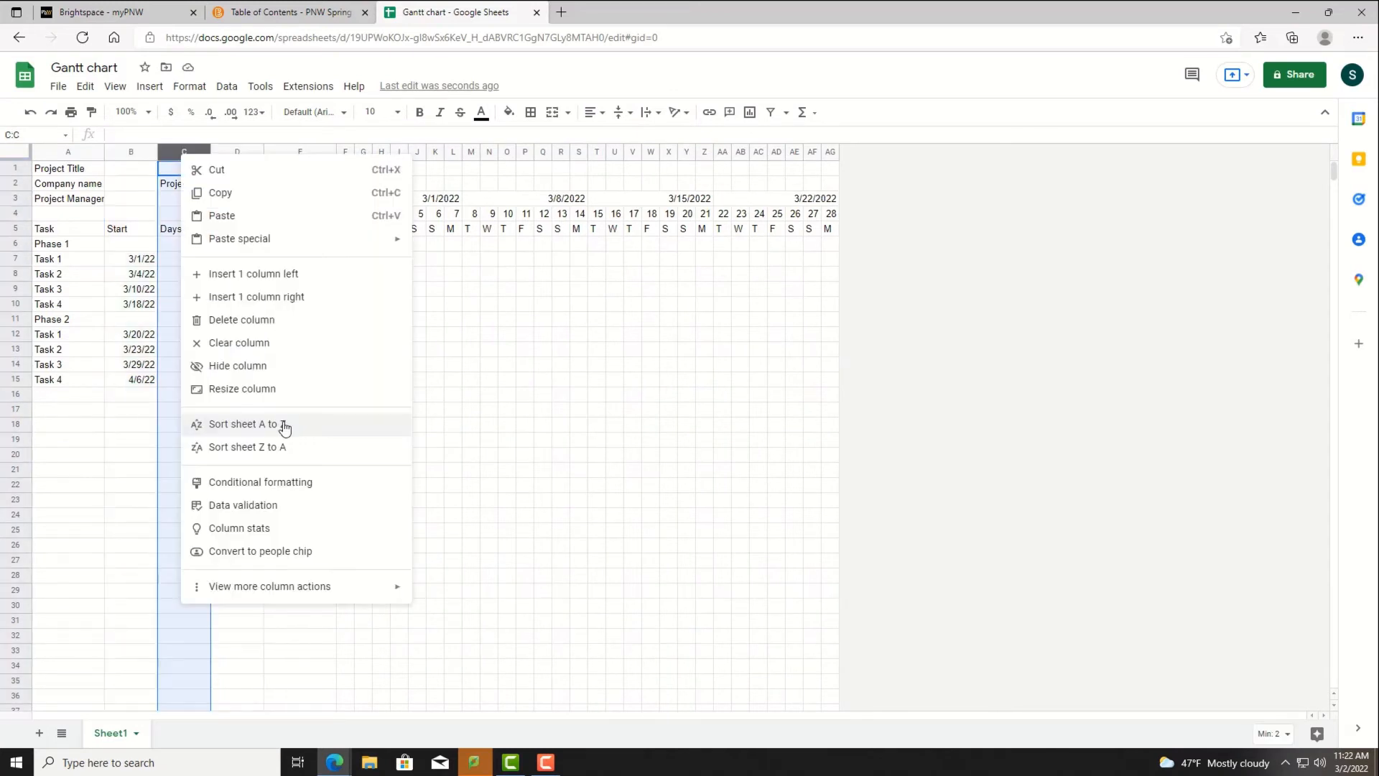
click(309, 388)
text(80)
key(Return)
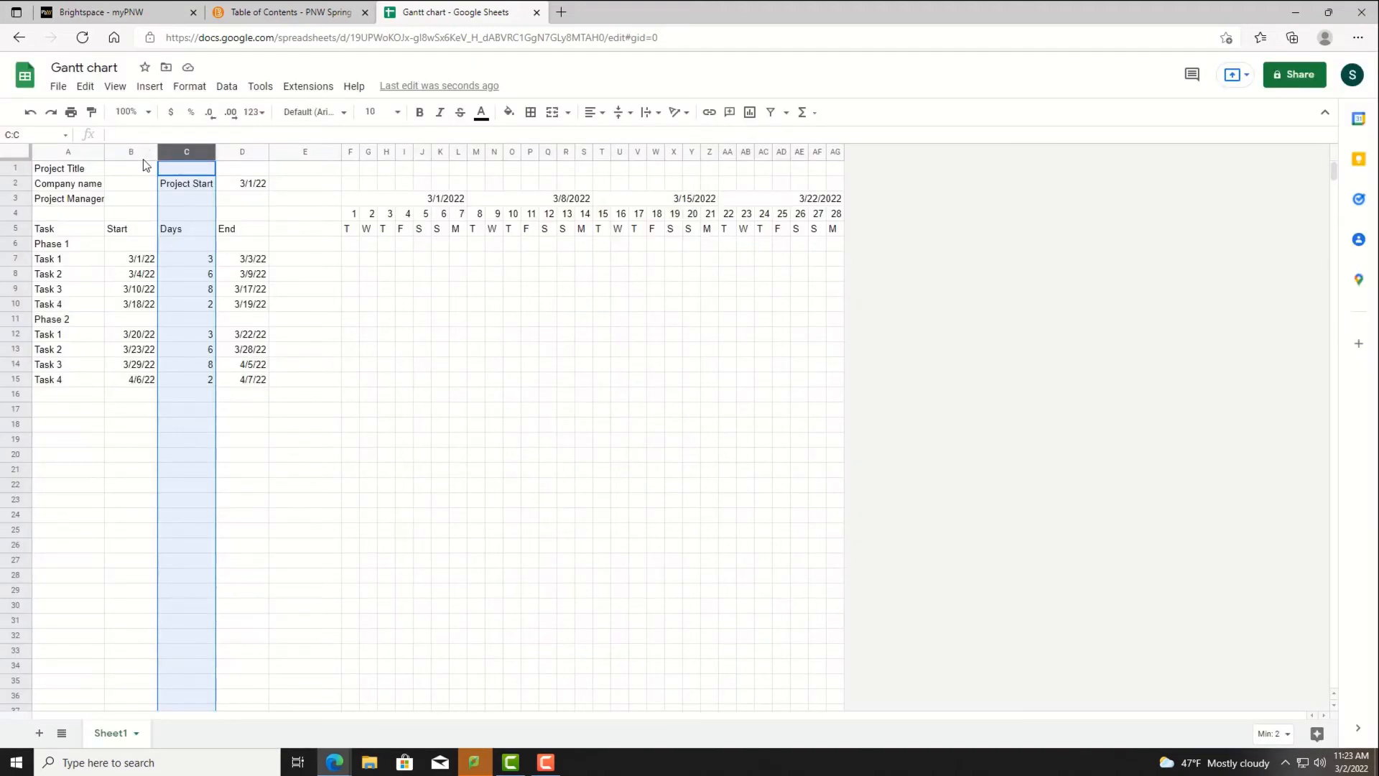
Resize the Start column B and the End column D to 80 pixels wide each
click(132, 152)
right_click(133, 152)
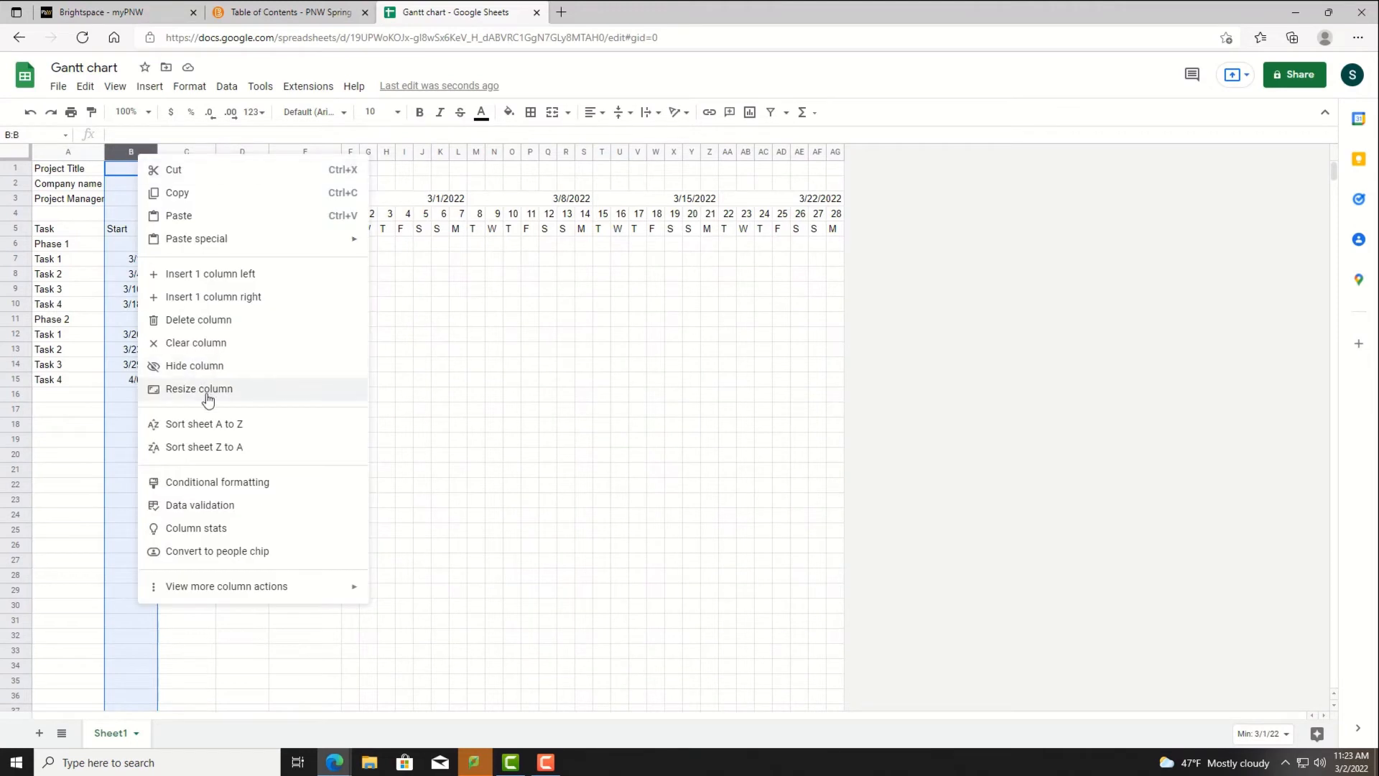
click(204, 388)
text(80)
click(699, 465)
click(247, 152)
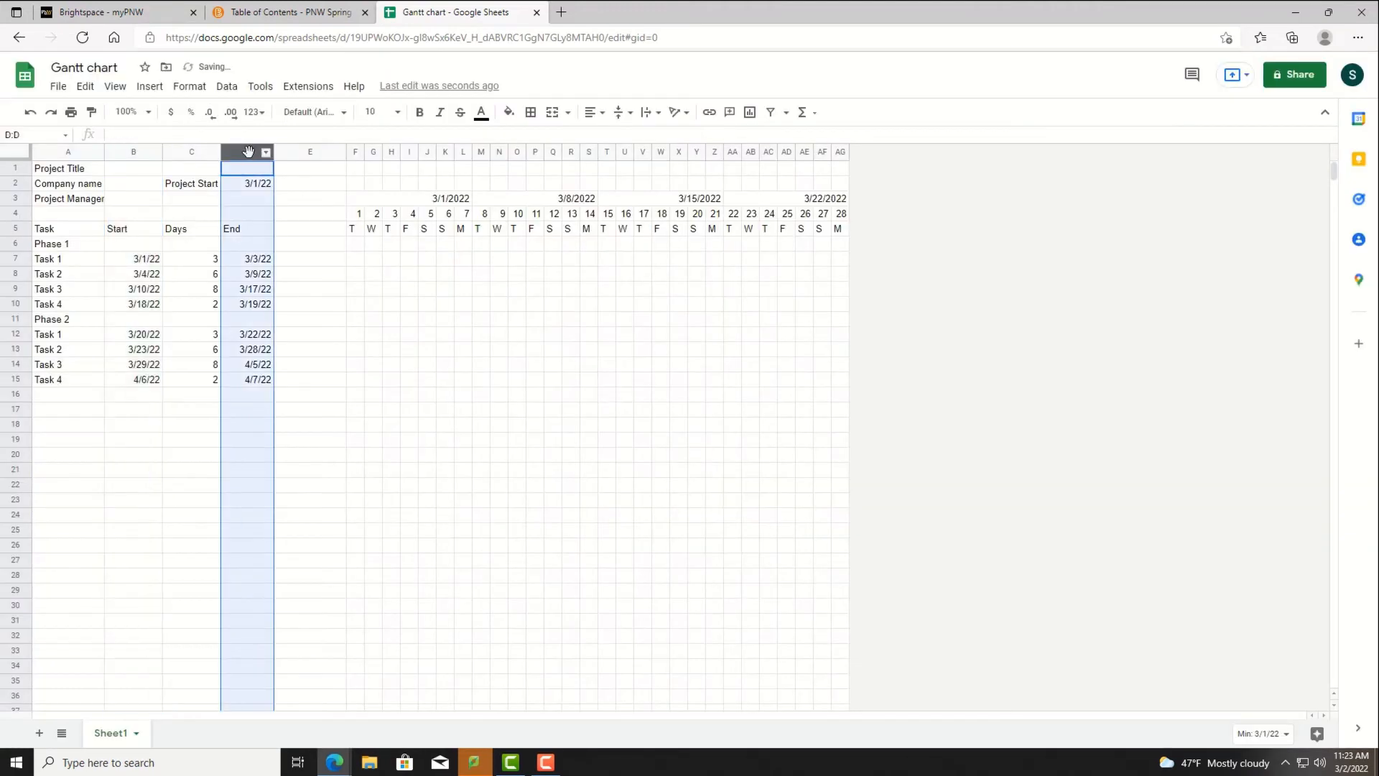
click(266, 153)
click(320, 391)
text(80)
key(Return)
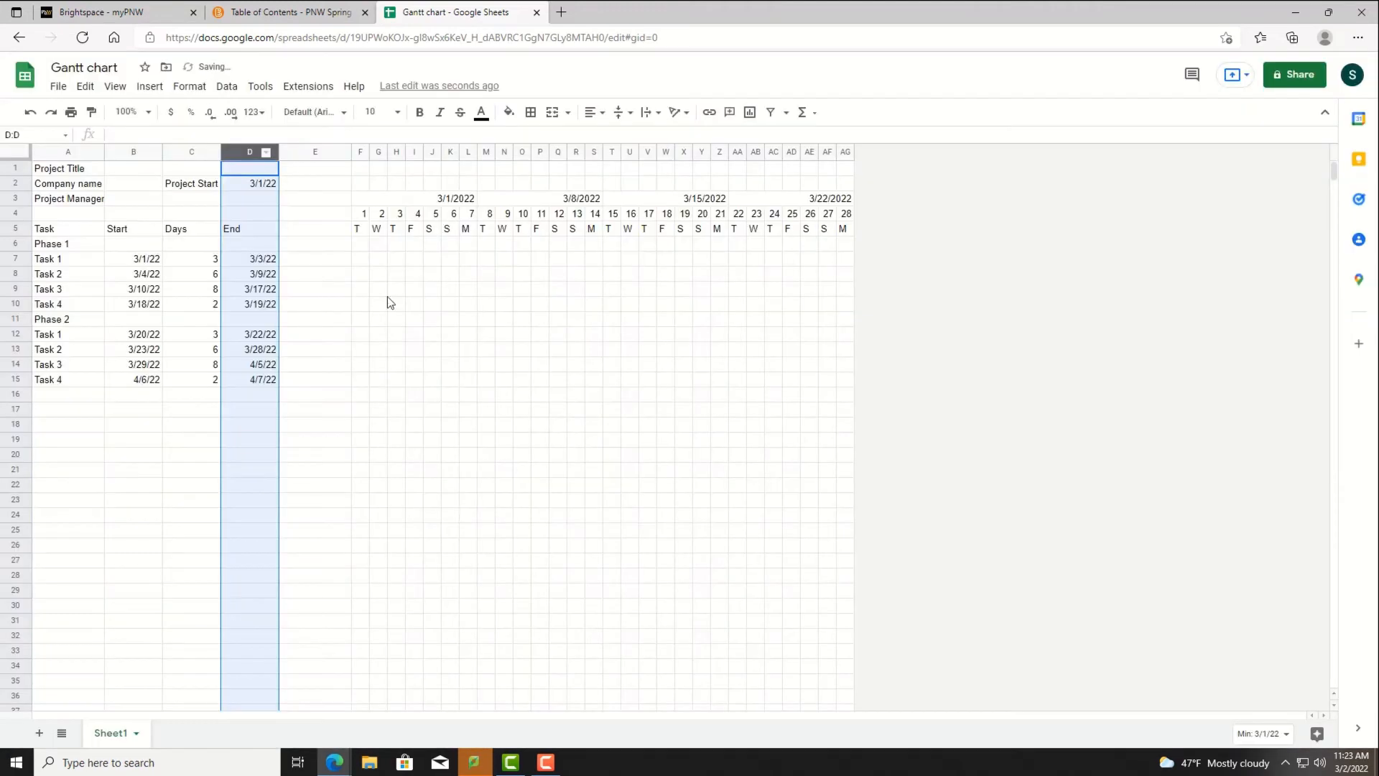
Reduce the width of the Days column C to 40 pixels
click(192, 153)
click(213, 153)
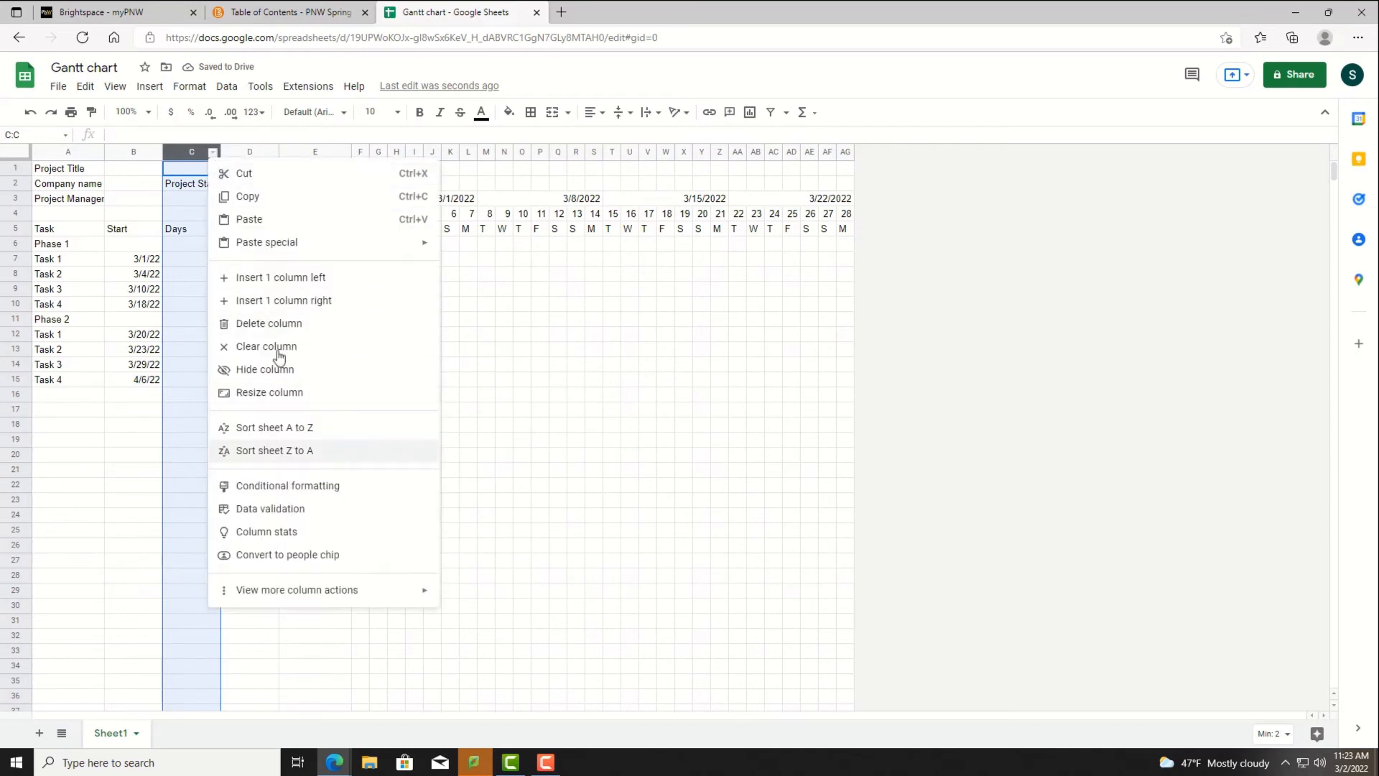
click(245, 393)
text(40)
key(Return)
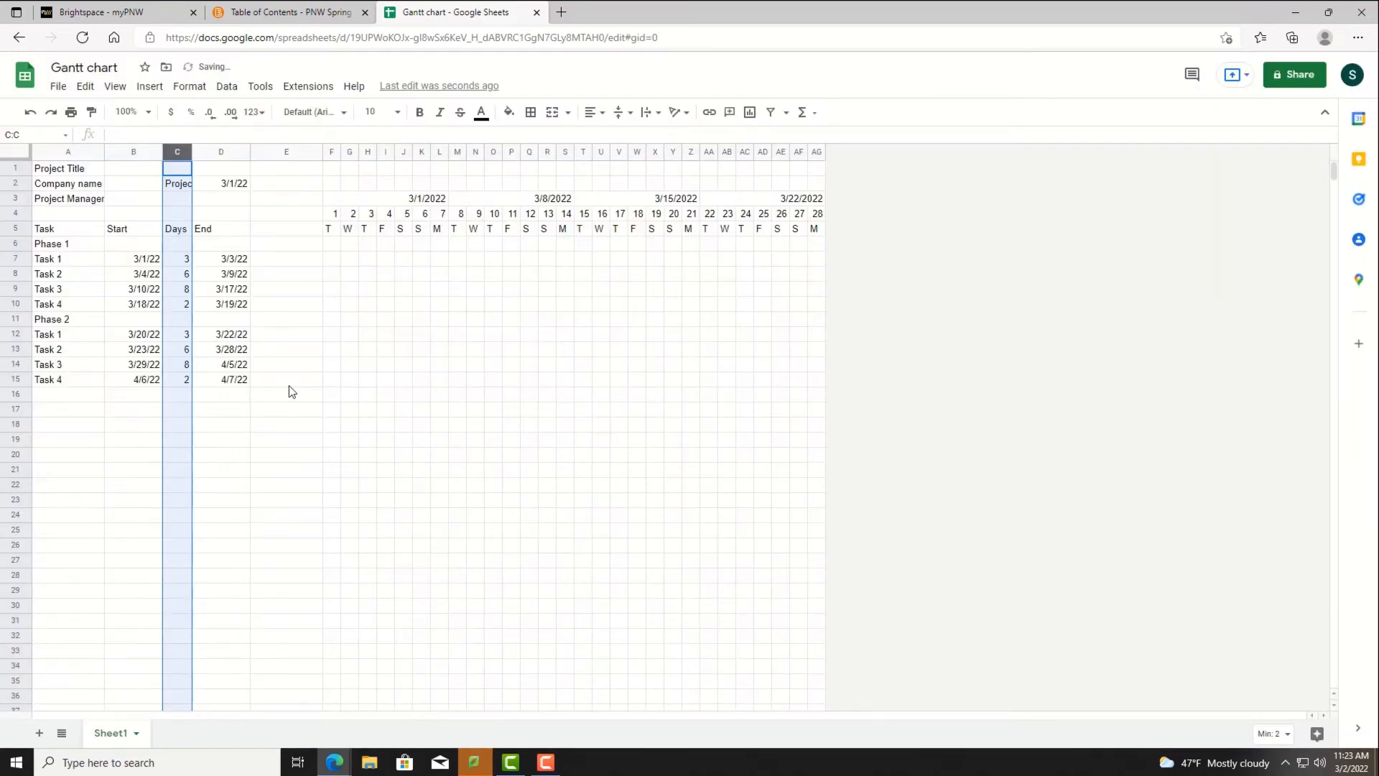
click(179, 183)
Narrow all timeline columns F through AG to a smaller uniform width
click(332, 168)
drag(332, 151, 817, 152)
right_click(817, 152)
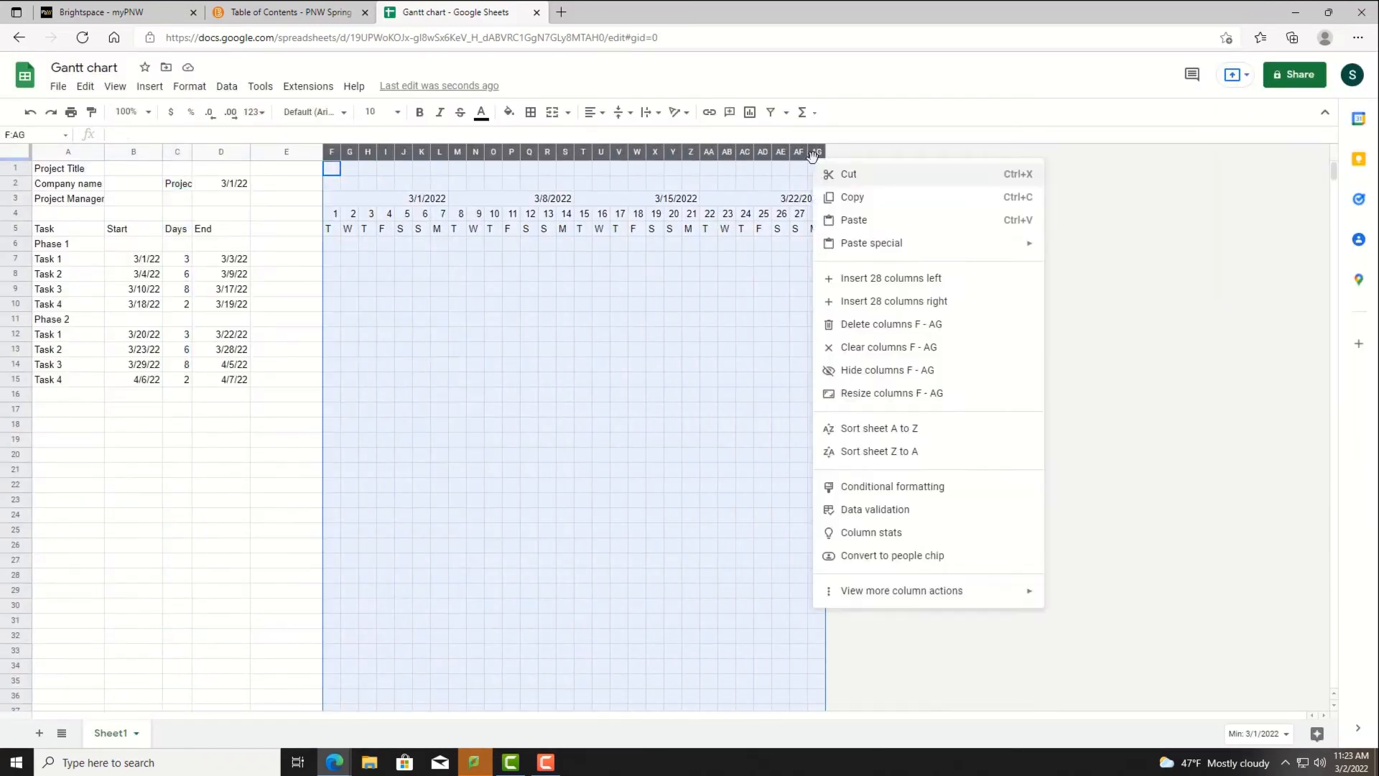
click(874, 394)
key(Return)
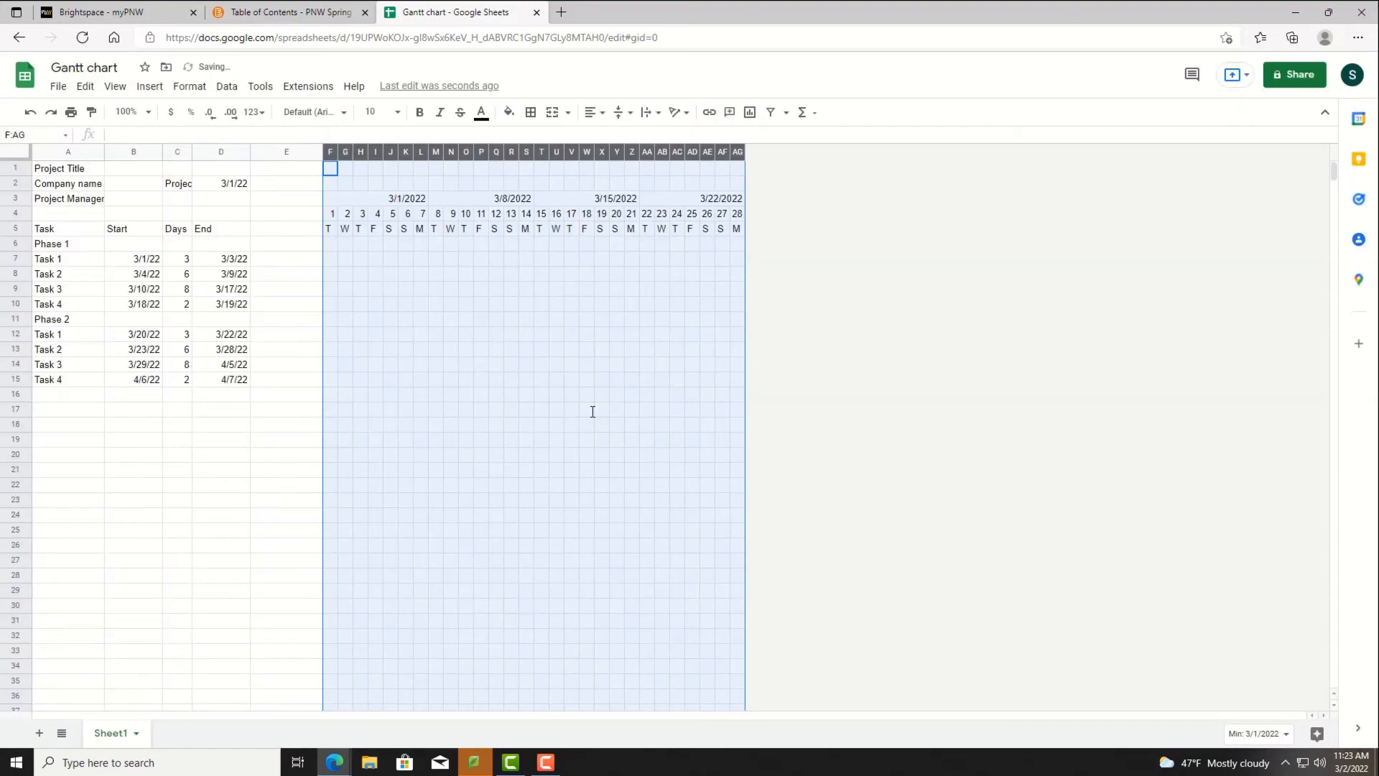
Hide the sheet's gridlines
click(115, 87)
mouse_move(144, 112)
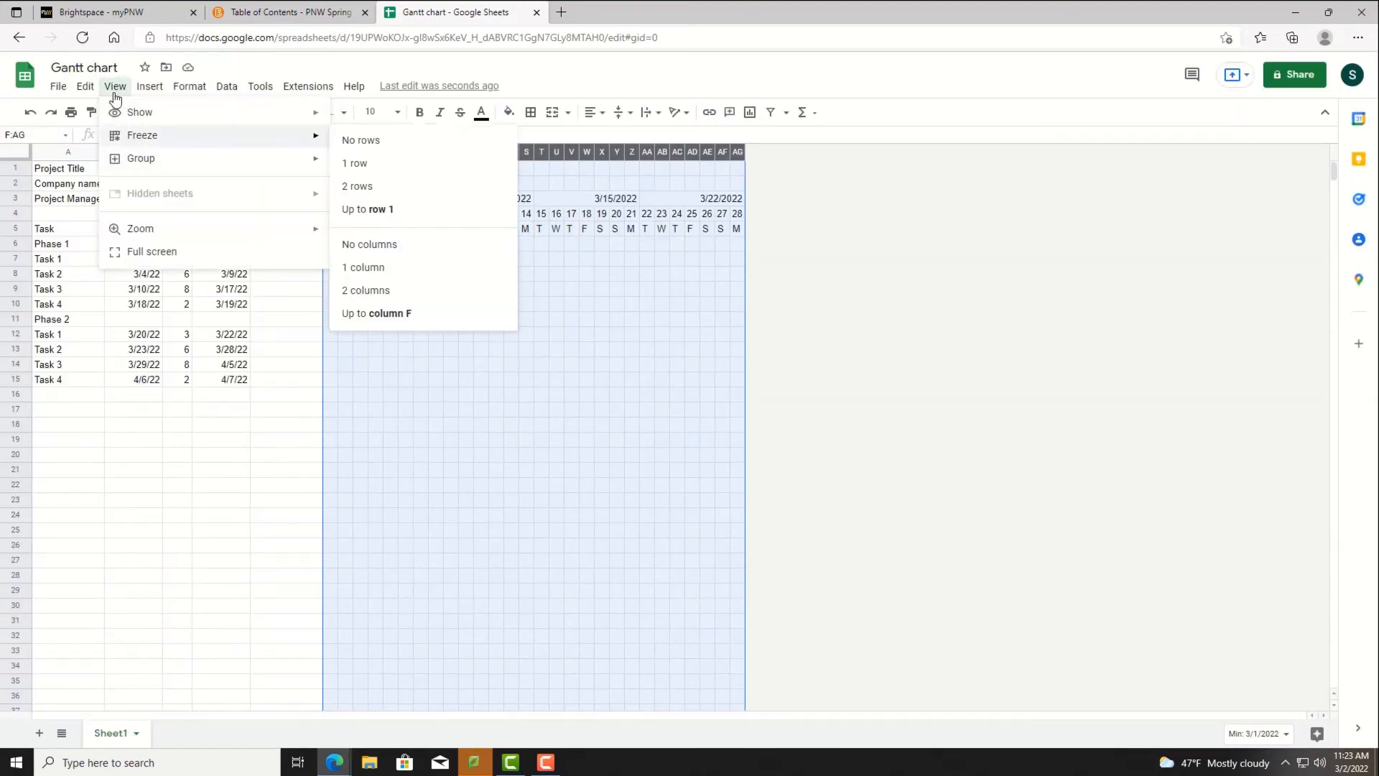
click(378, 140)
click(351, 321)
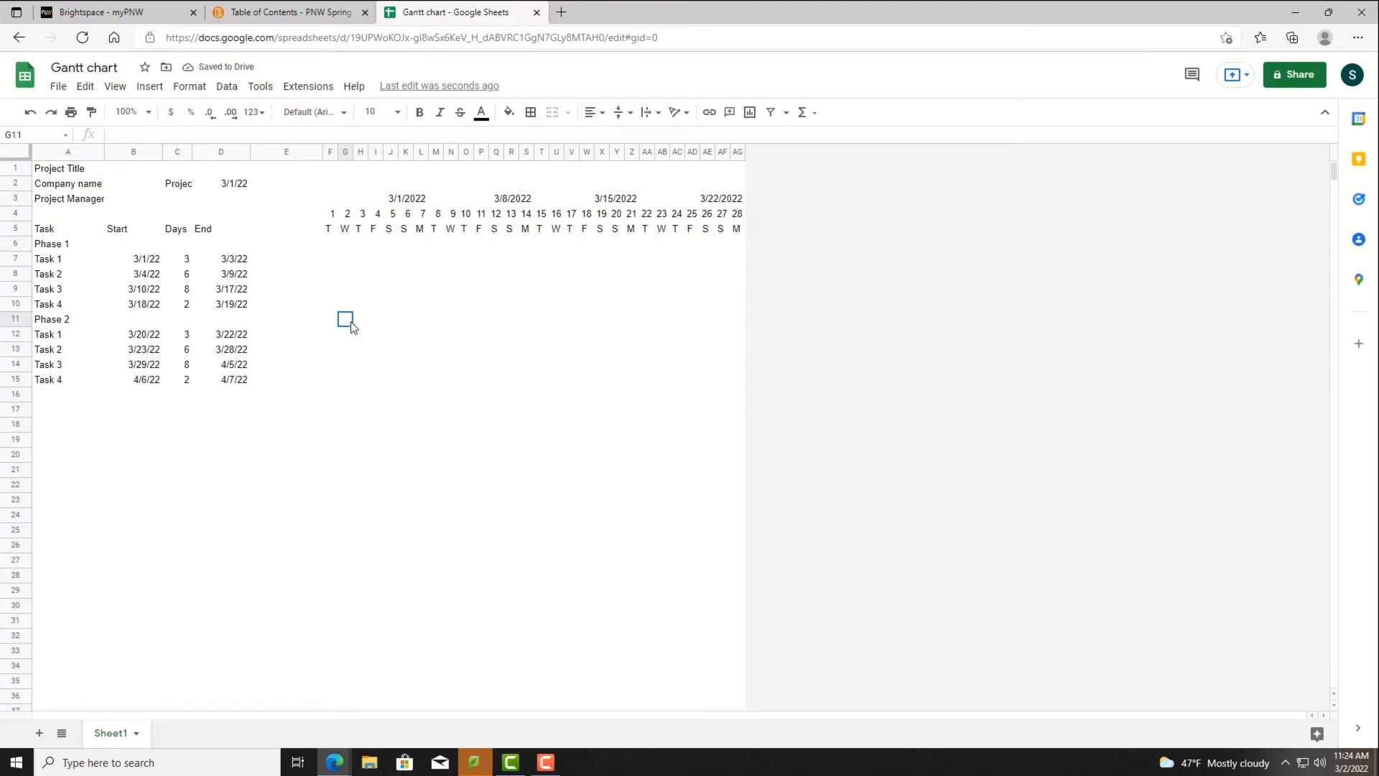
Format the project title in A1 as 18-point bold blue text, and bold the company name in A2
click(61, 173)
click(381, 112)
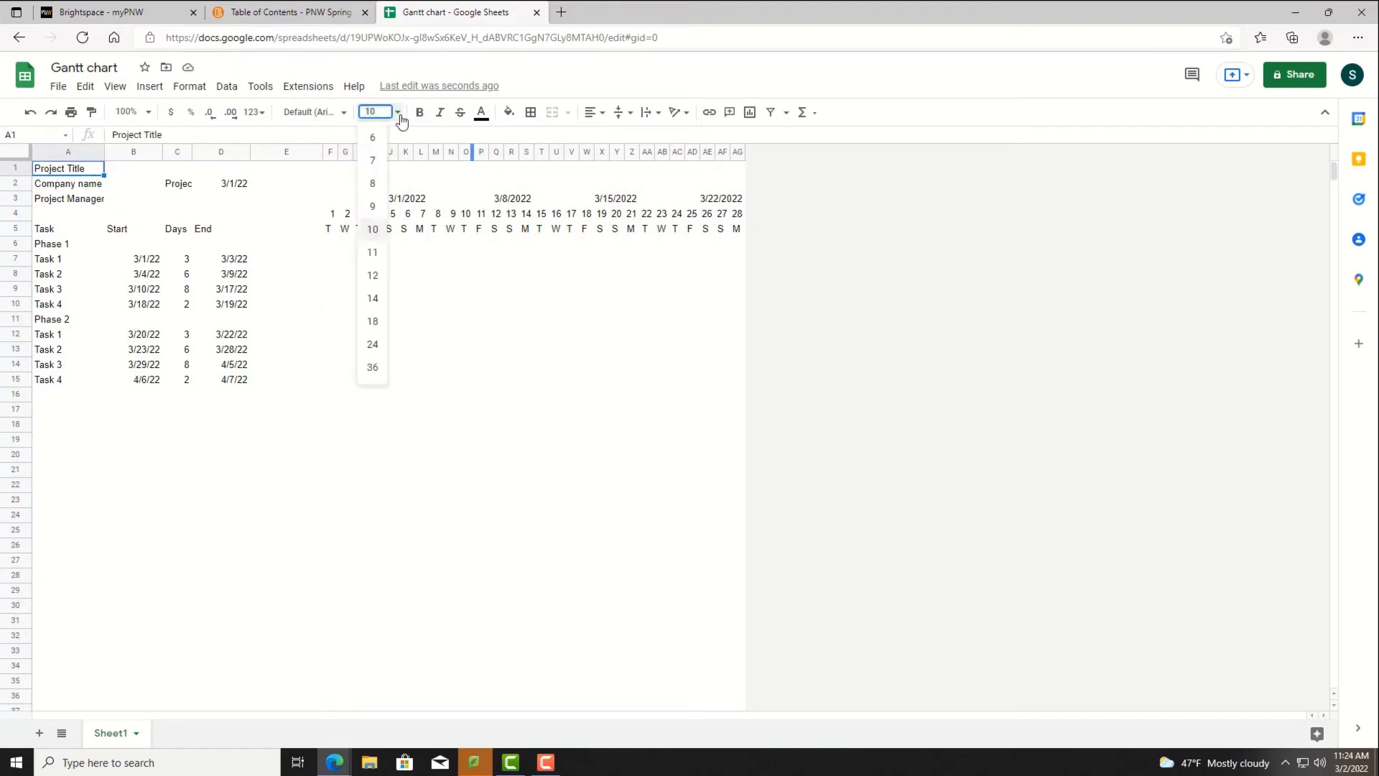
click(382, 331)
click(420, 112)
click(481, 112)
click(600, 252)
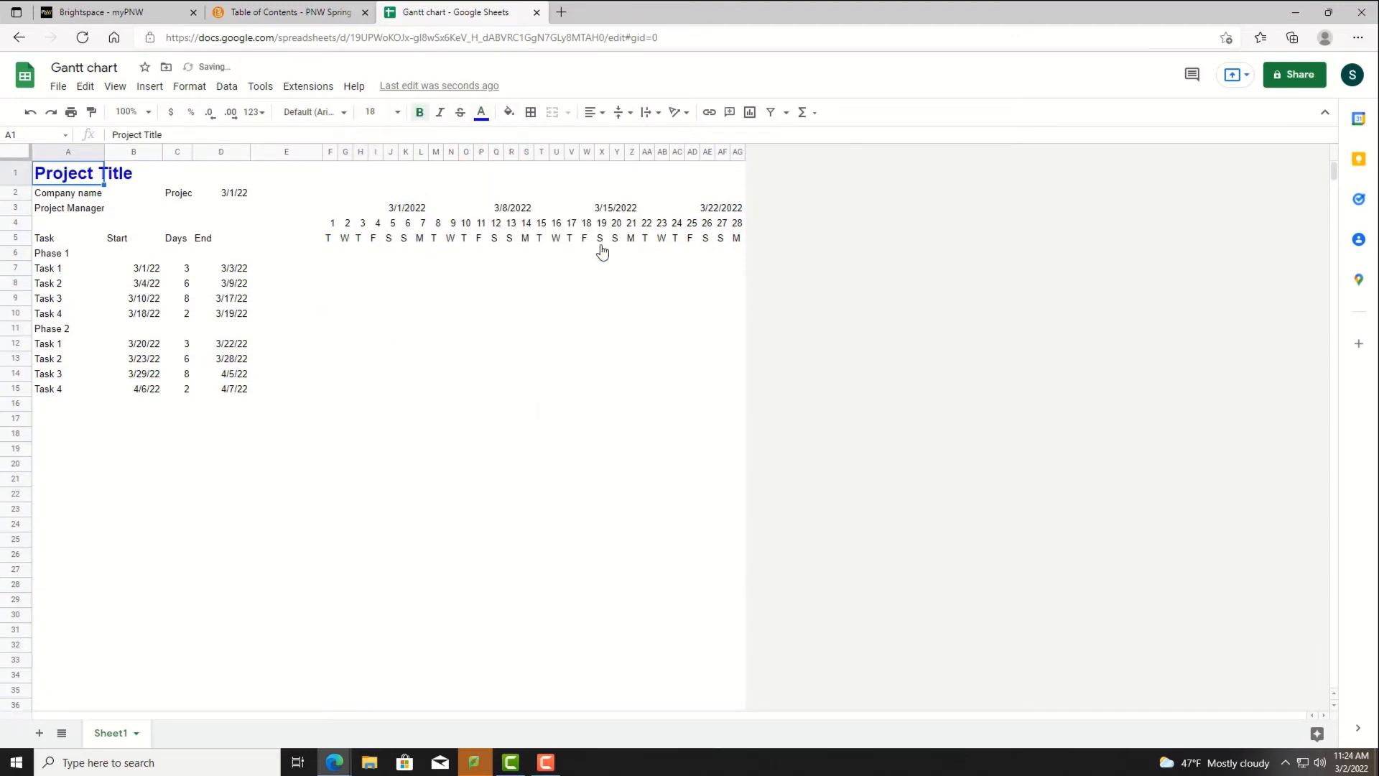
click(95, 196)
click(420, 112)
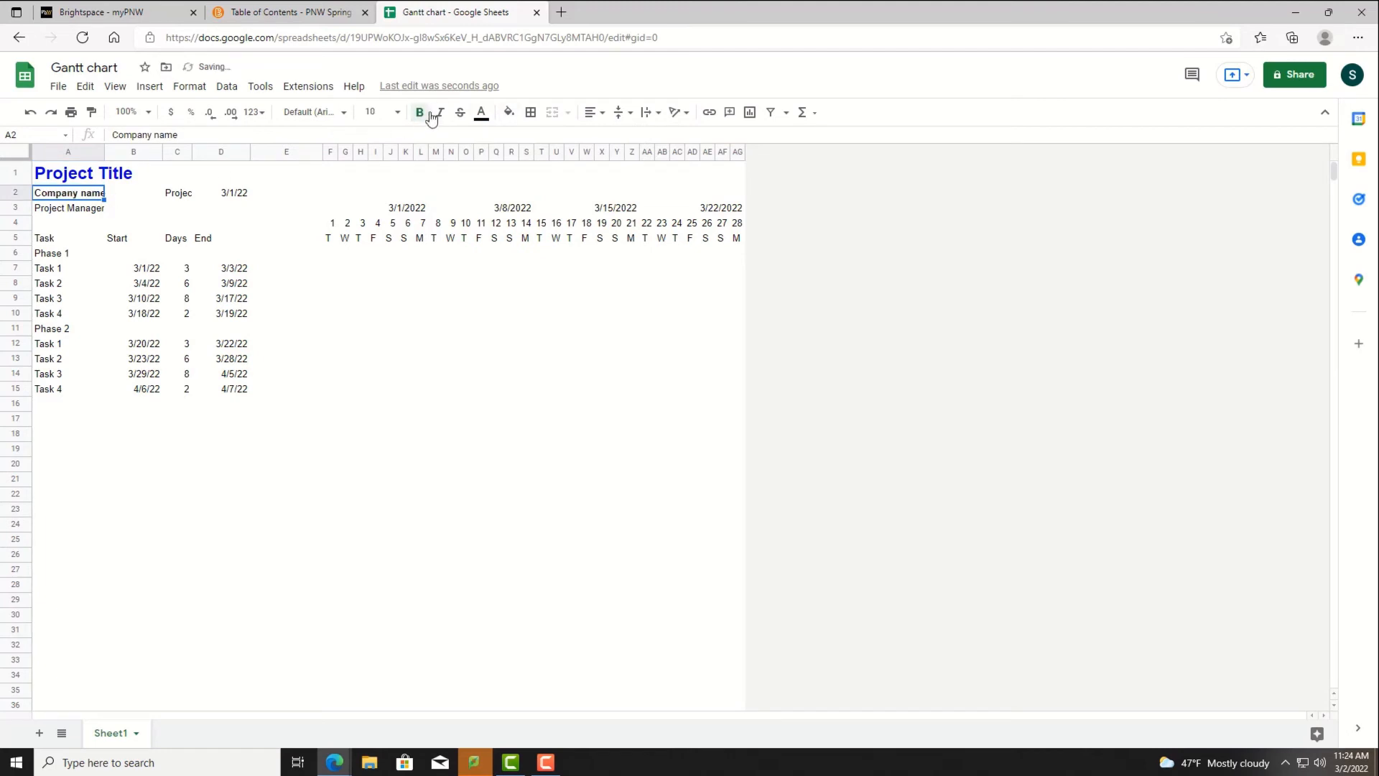
Right-align the Project Start label in C2 and center the start date in D2
click(181, 198)
click(595, 112)
click(630, 137)
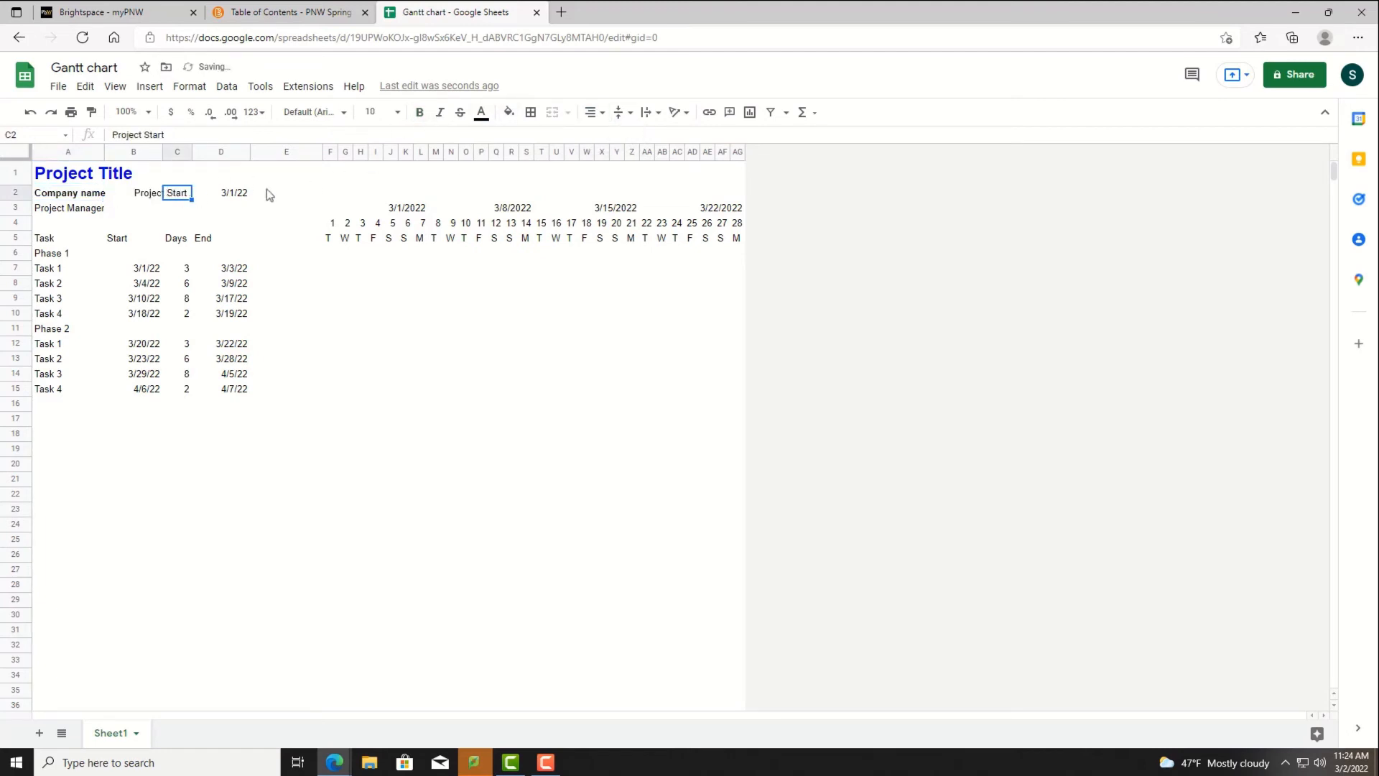
click(228, 192)
click(595, 112)
click(612, 137)
click(280, 301)
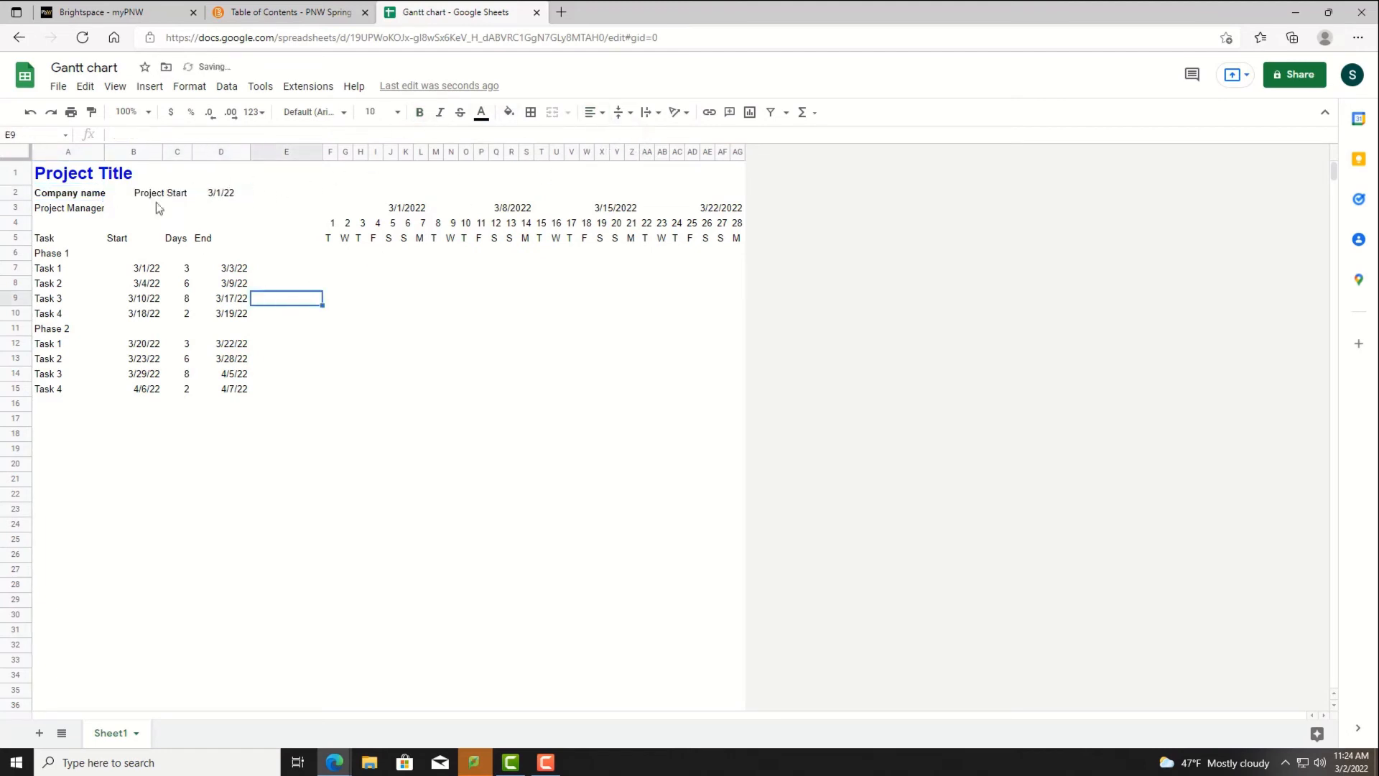
Bold the Project Start label in C2
click(150, 197)
click(420, 112)
click(181, 194)
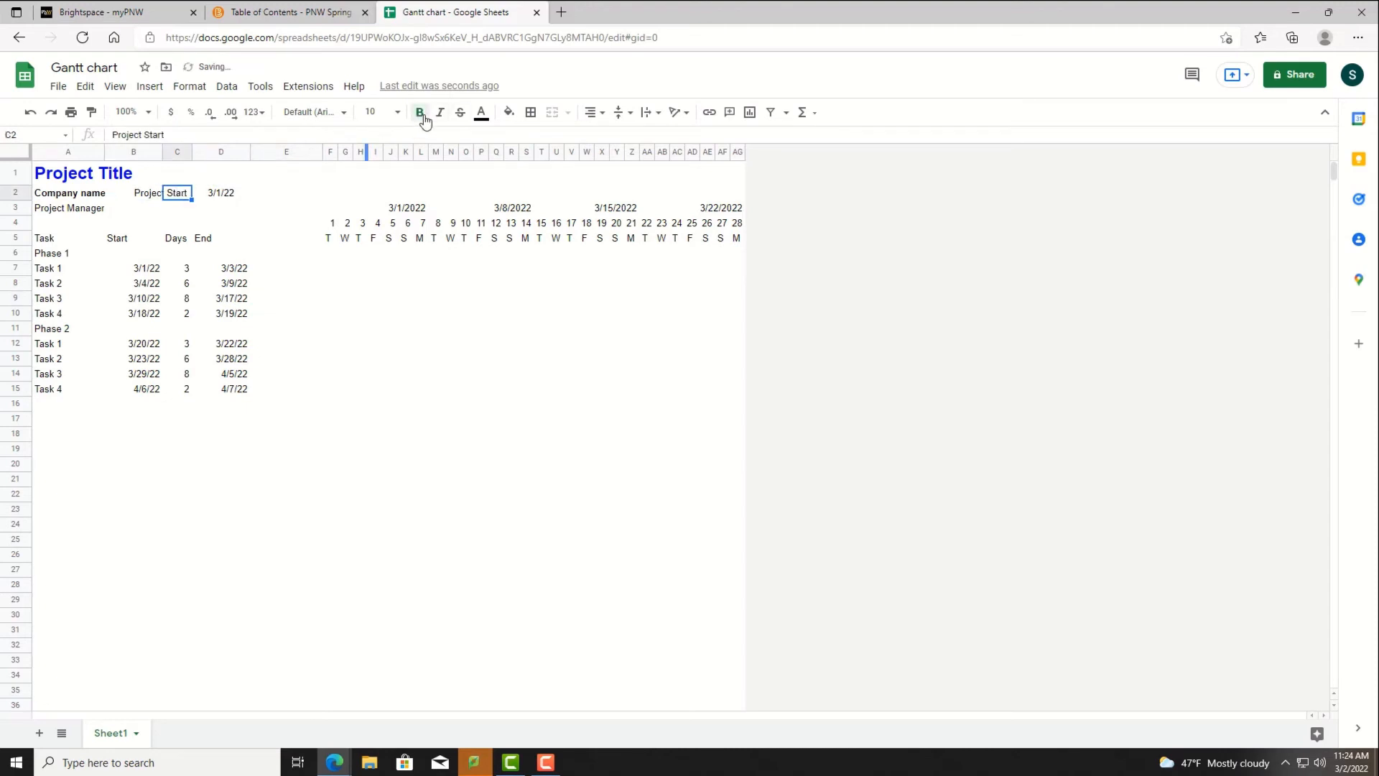
click(420, 113)
Change the font of the entire sheet to Roboto
click(16, 152)
click(314, 112)
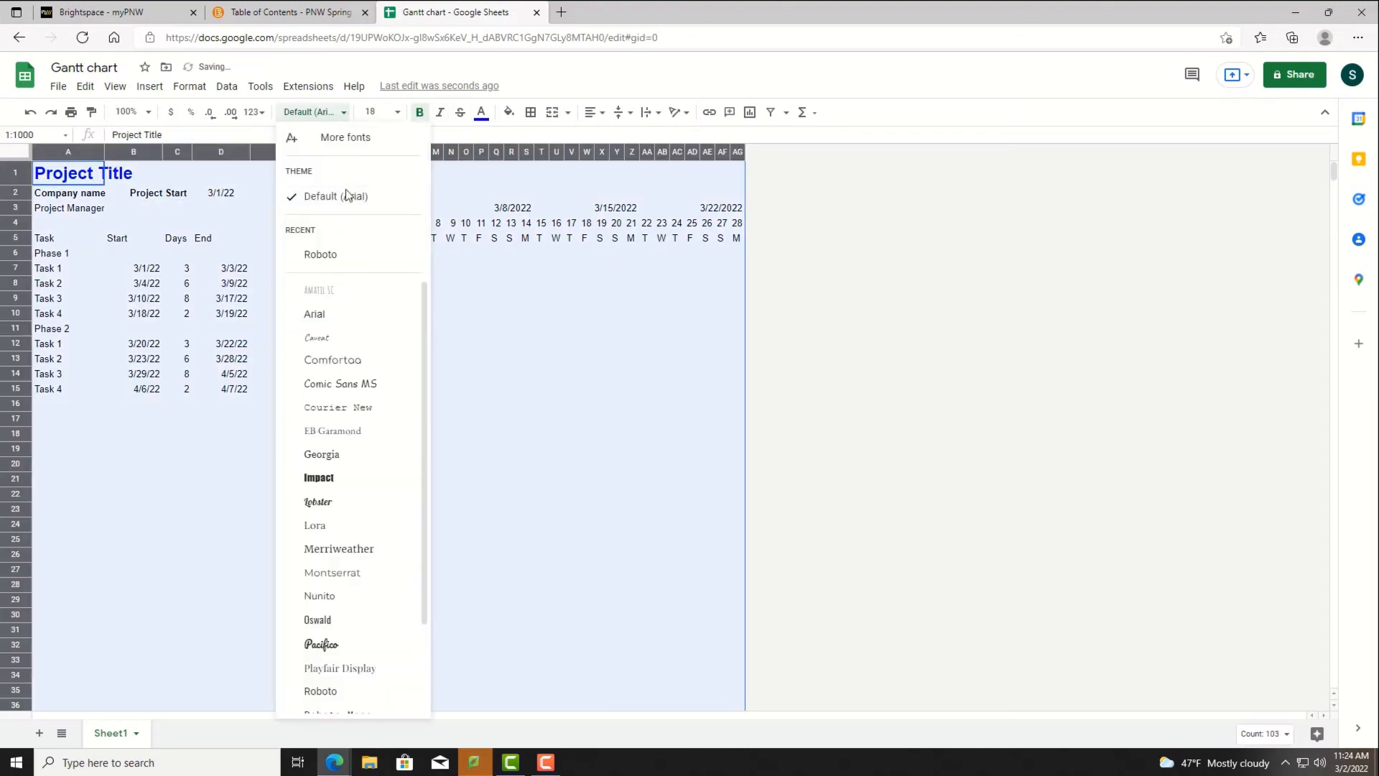
click(316, 255)
click(202, 257)
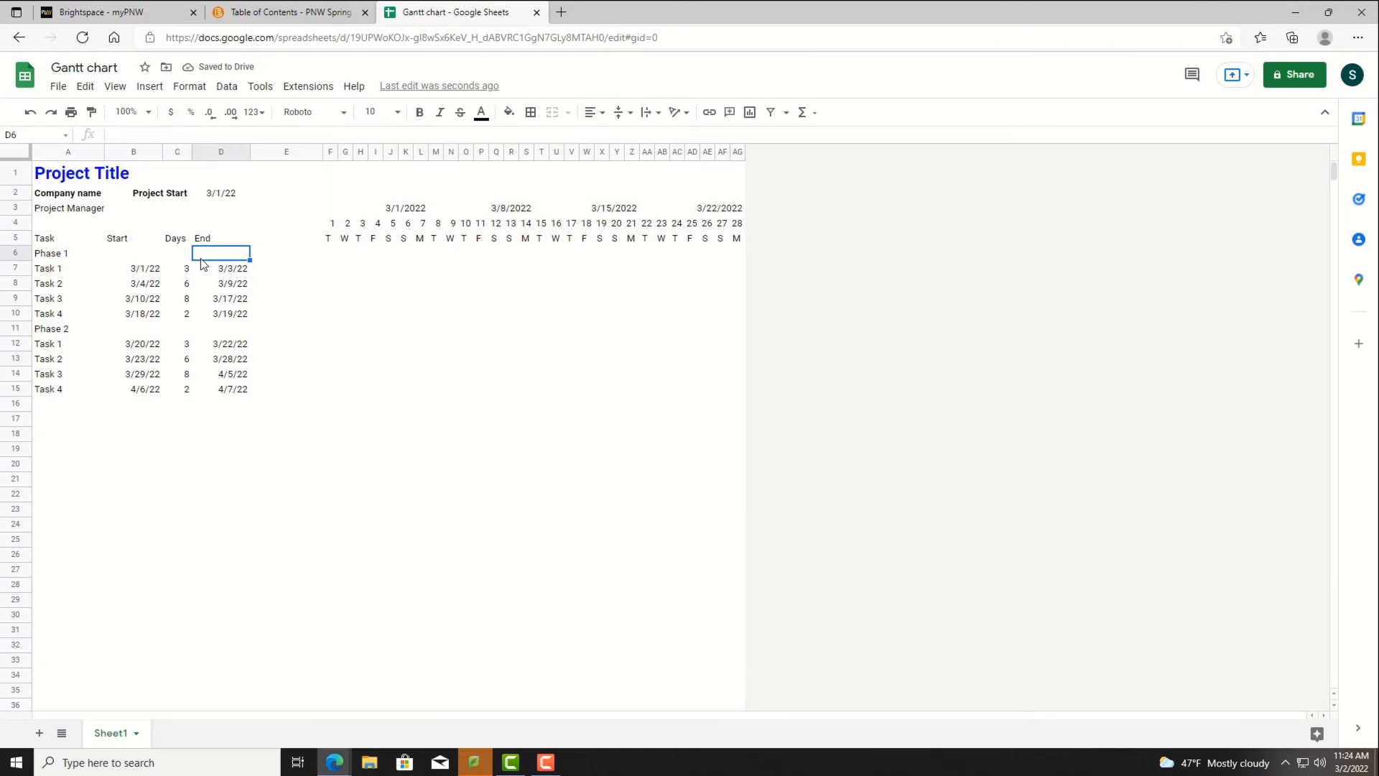
Format header row 5 with bold white text on a gray fill
click(23, 236)
click(420, 112)
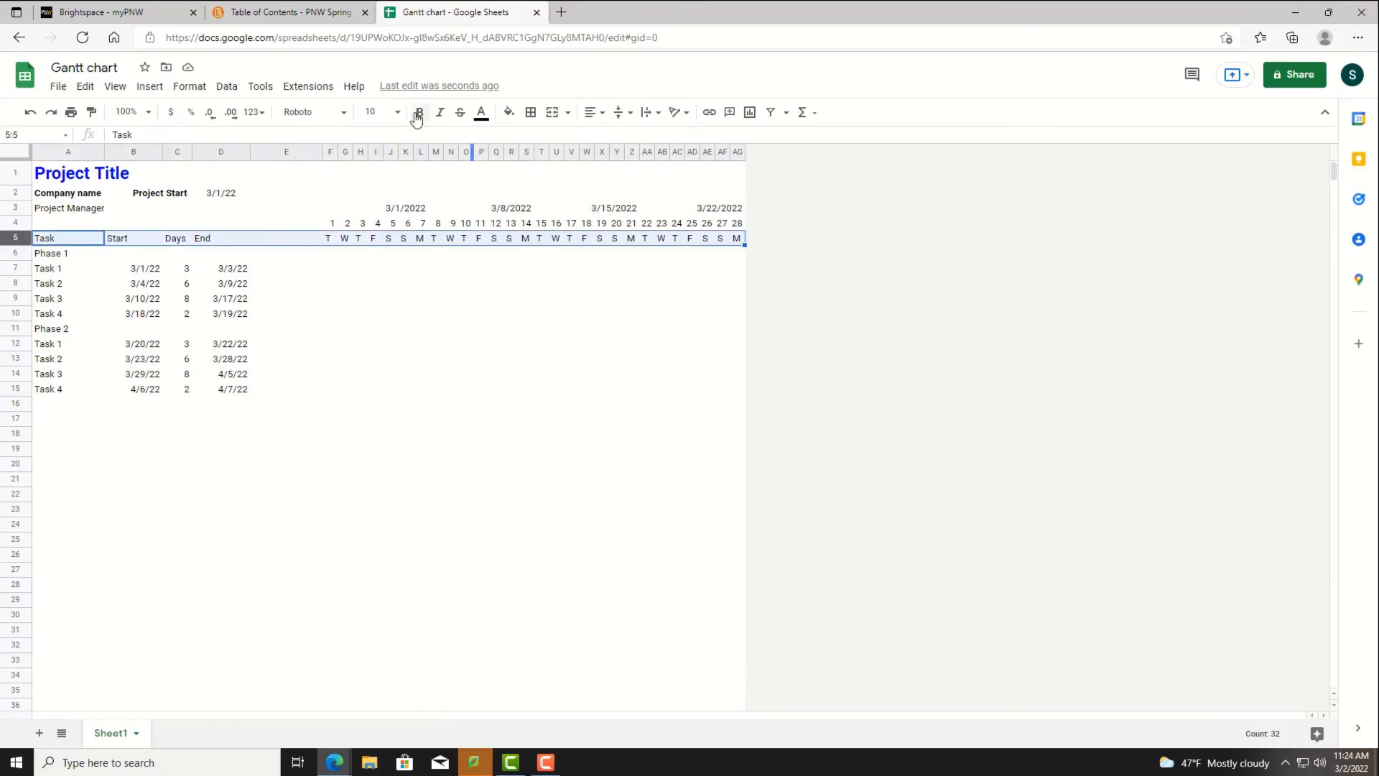
click(509, 112)
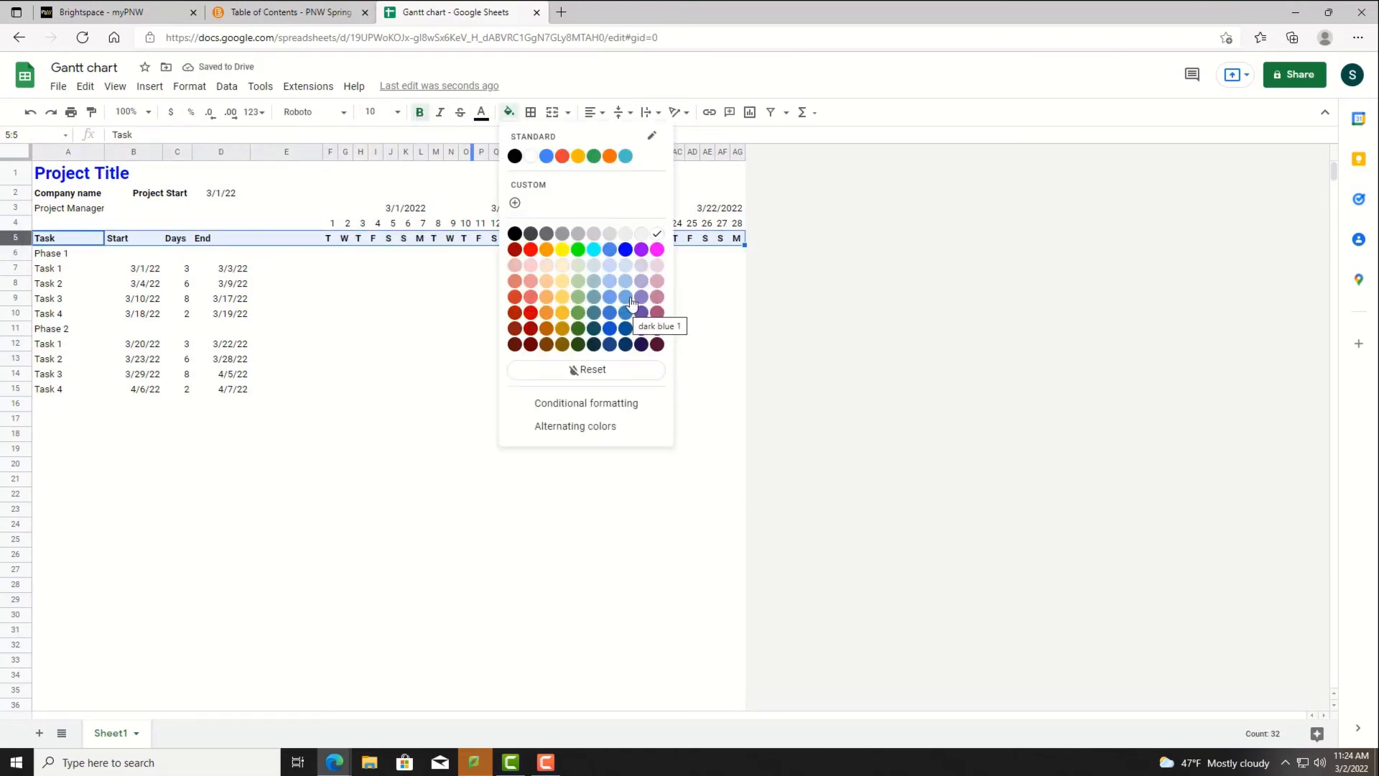
click(565, 234)
click(482, 113)
click(503, 157)
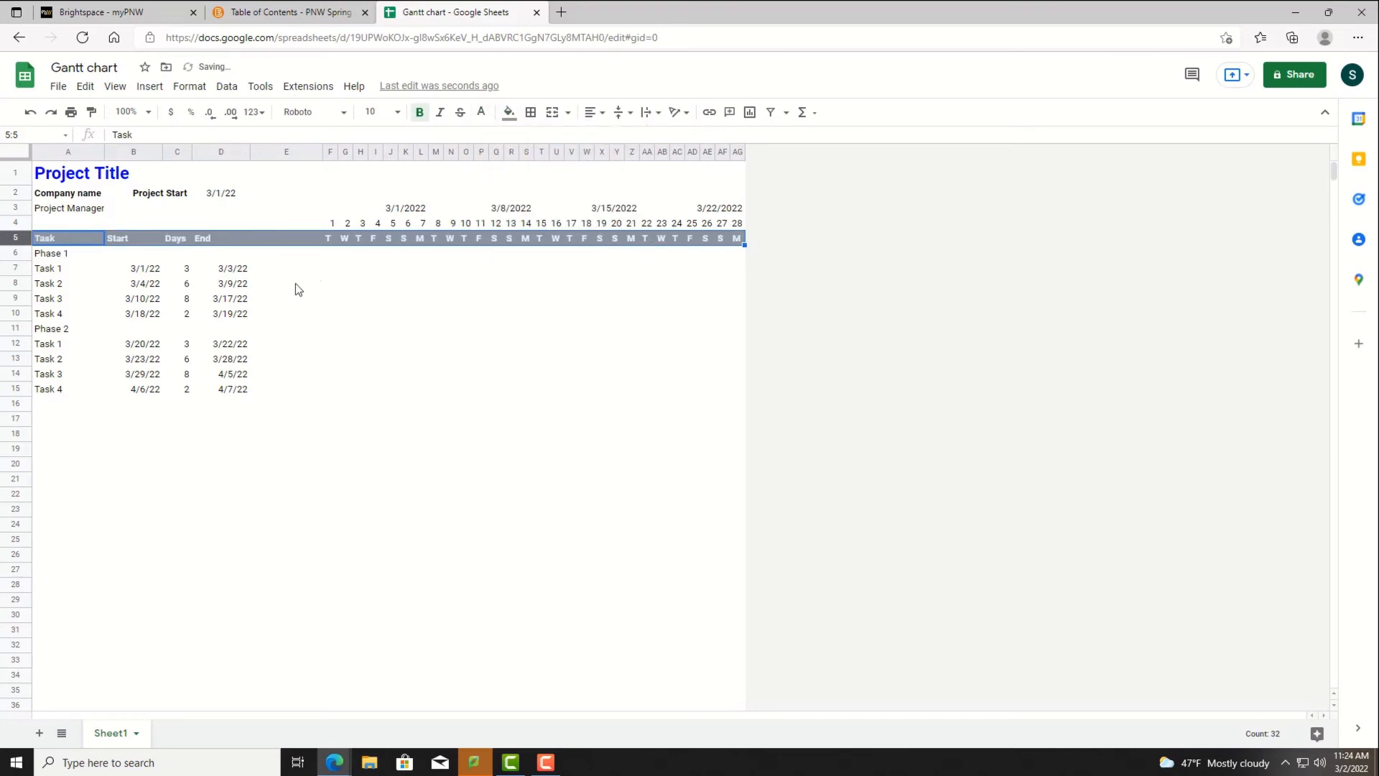
Give the first week's header block F3:L4 bold text and an outer border, and copy that formatting across the other weeks through AG4
click(296, 284)
drag(338, 208, 423, 225)
click(530, 112)
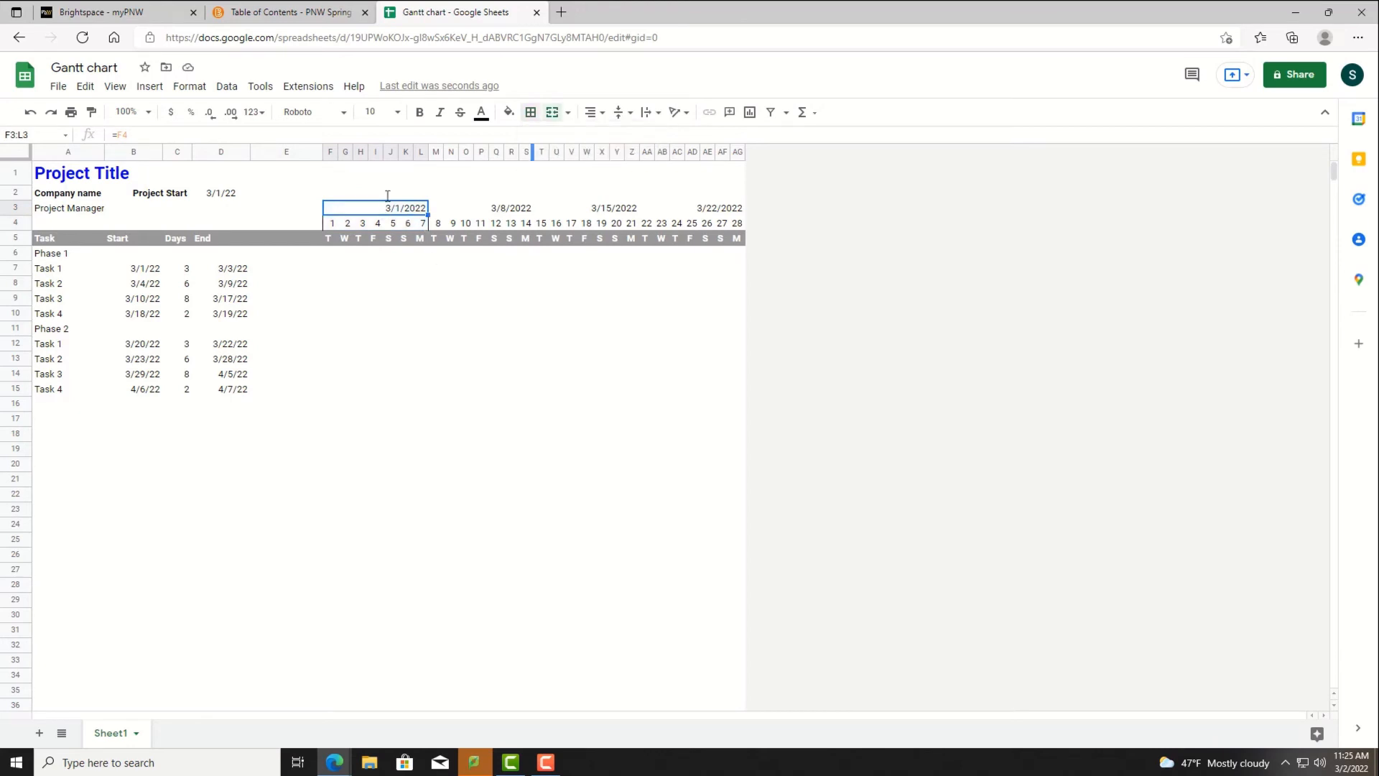
click(420, 112)
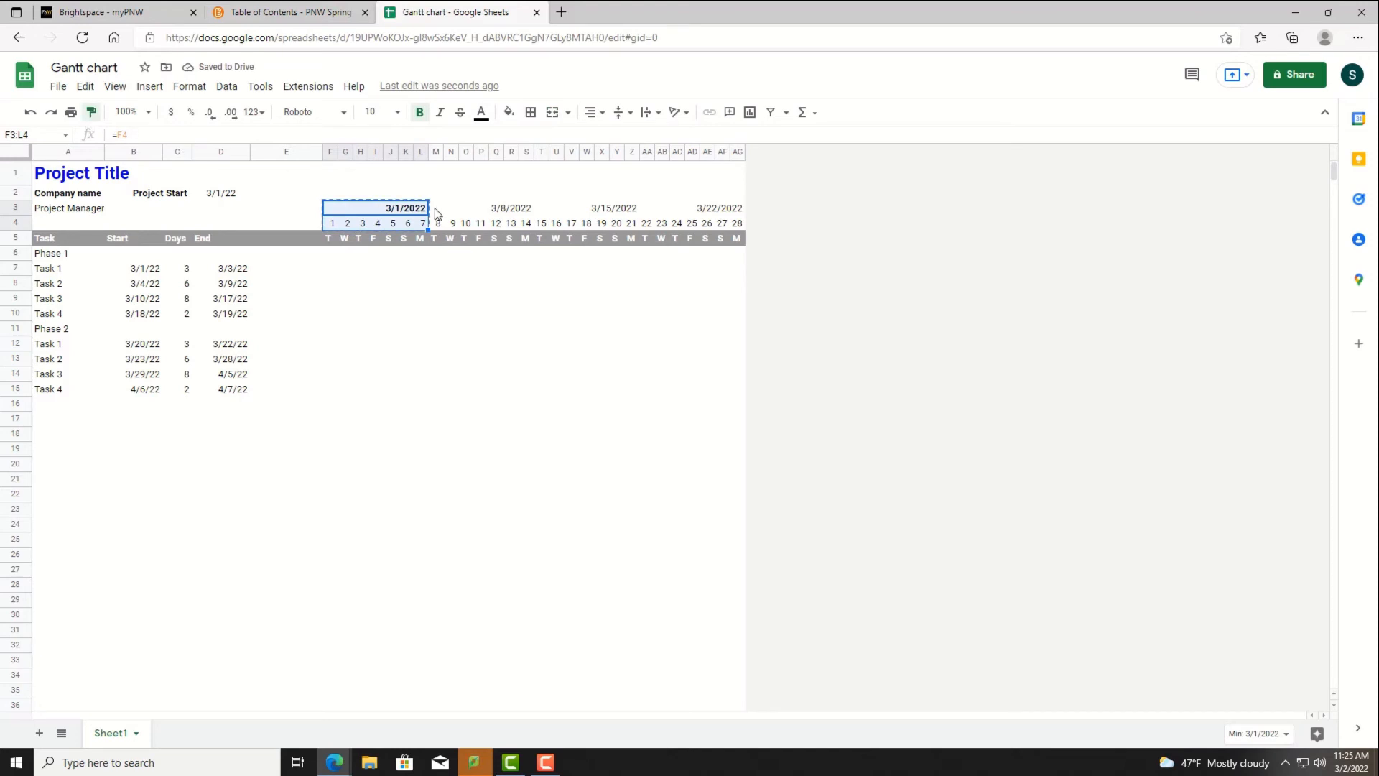
drag(427, 230, 743, 226)
click(421, 299)
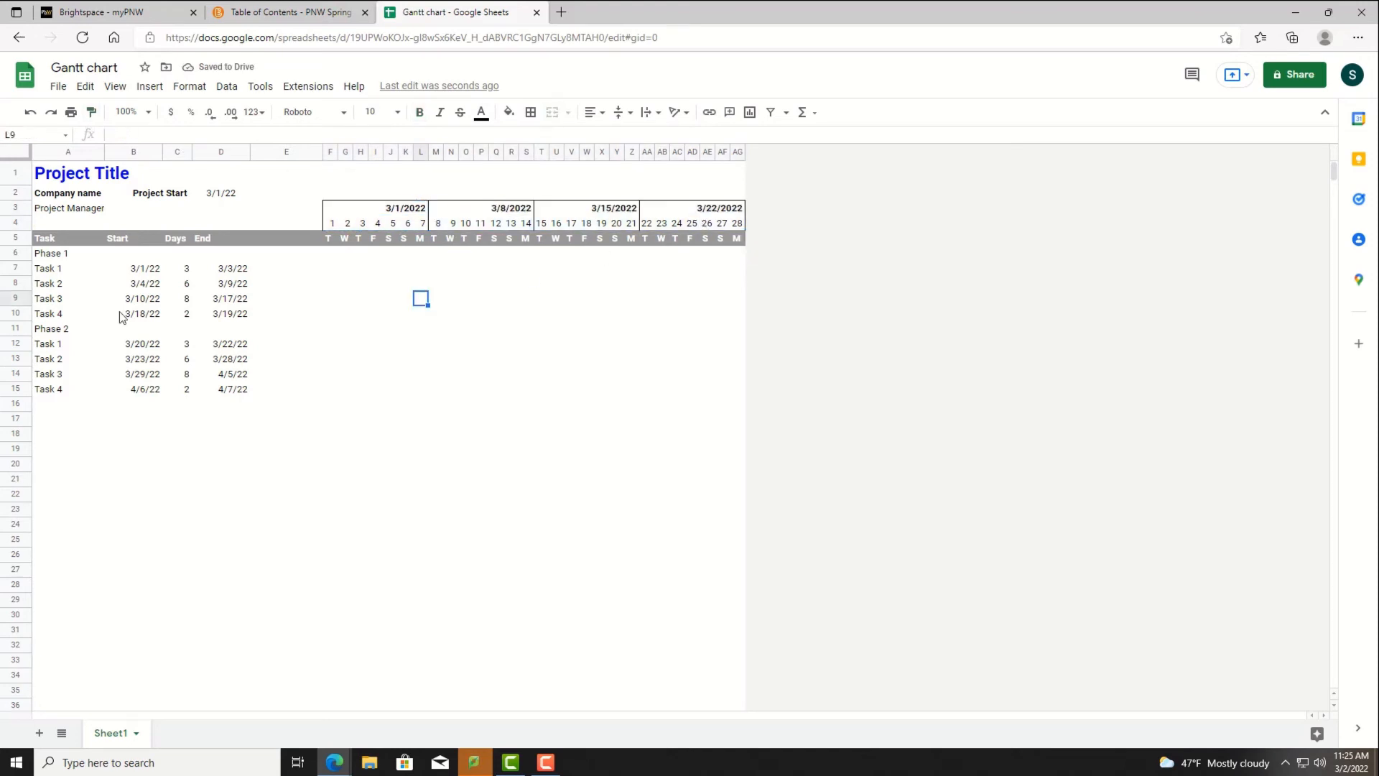
Format the Phase 1 row with a blue fill and a bold label
click(27, 256)
click(509, 112)
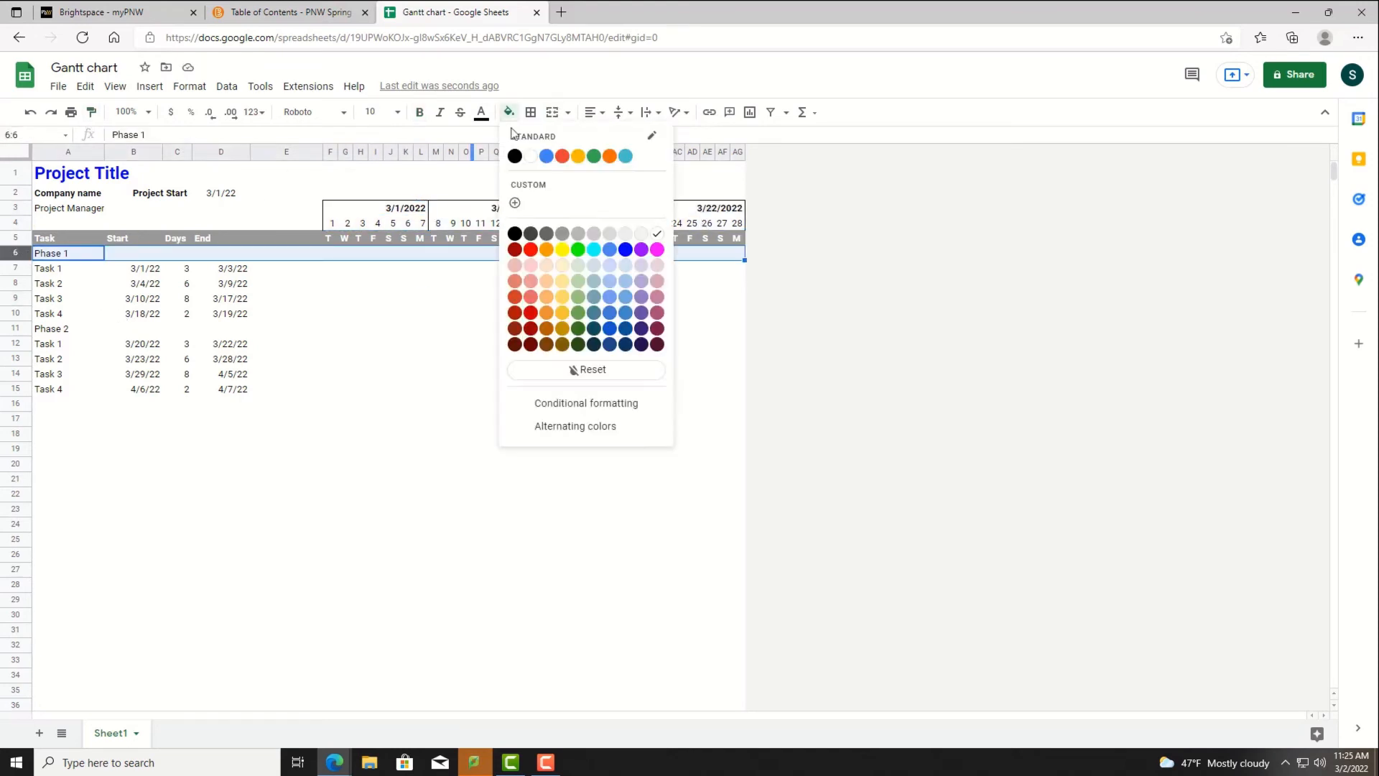
click(610, 312)
click(61, 254)
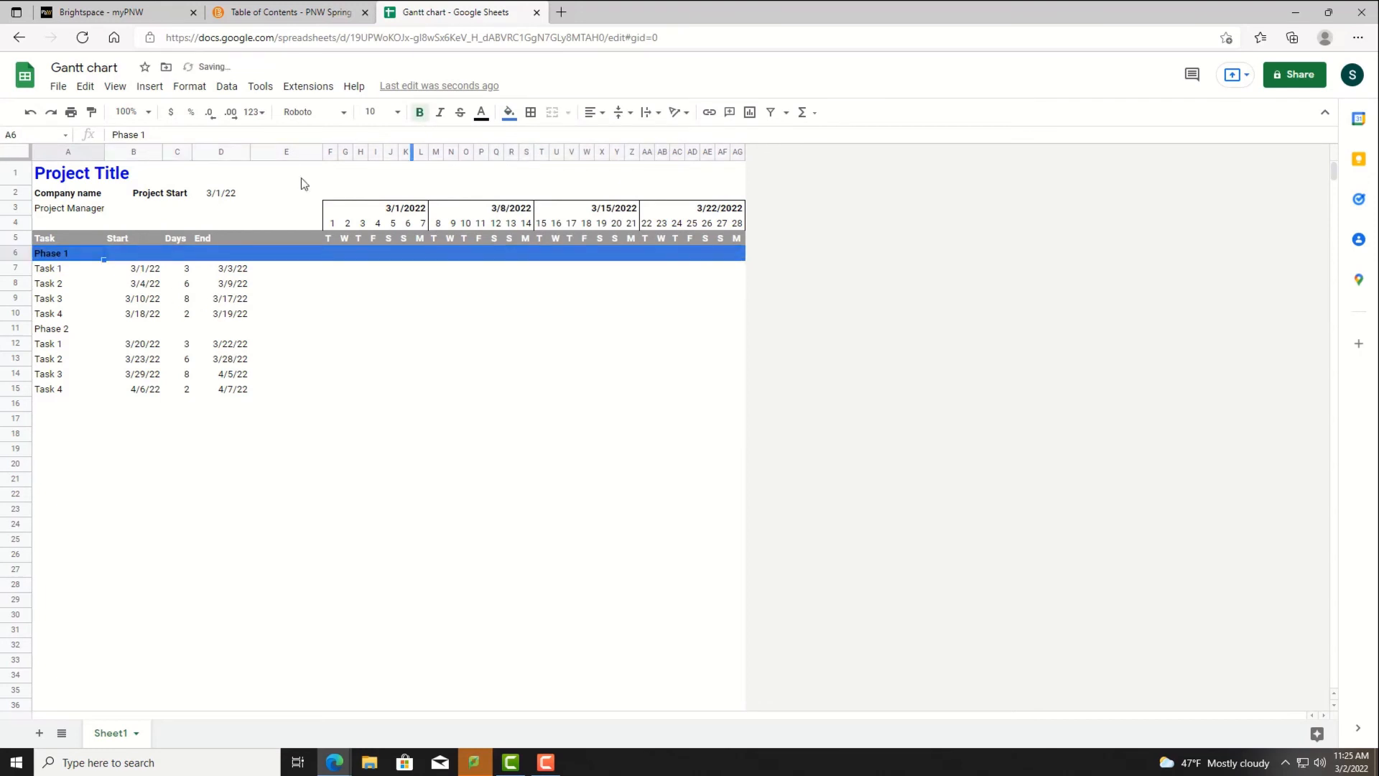
Add light gray inner horizontal borders and an outer border to the Phase 1 block in rows 6 to 10
drag(22, 269, 22, 313)
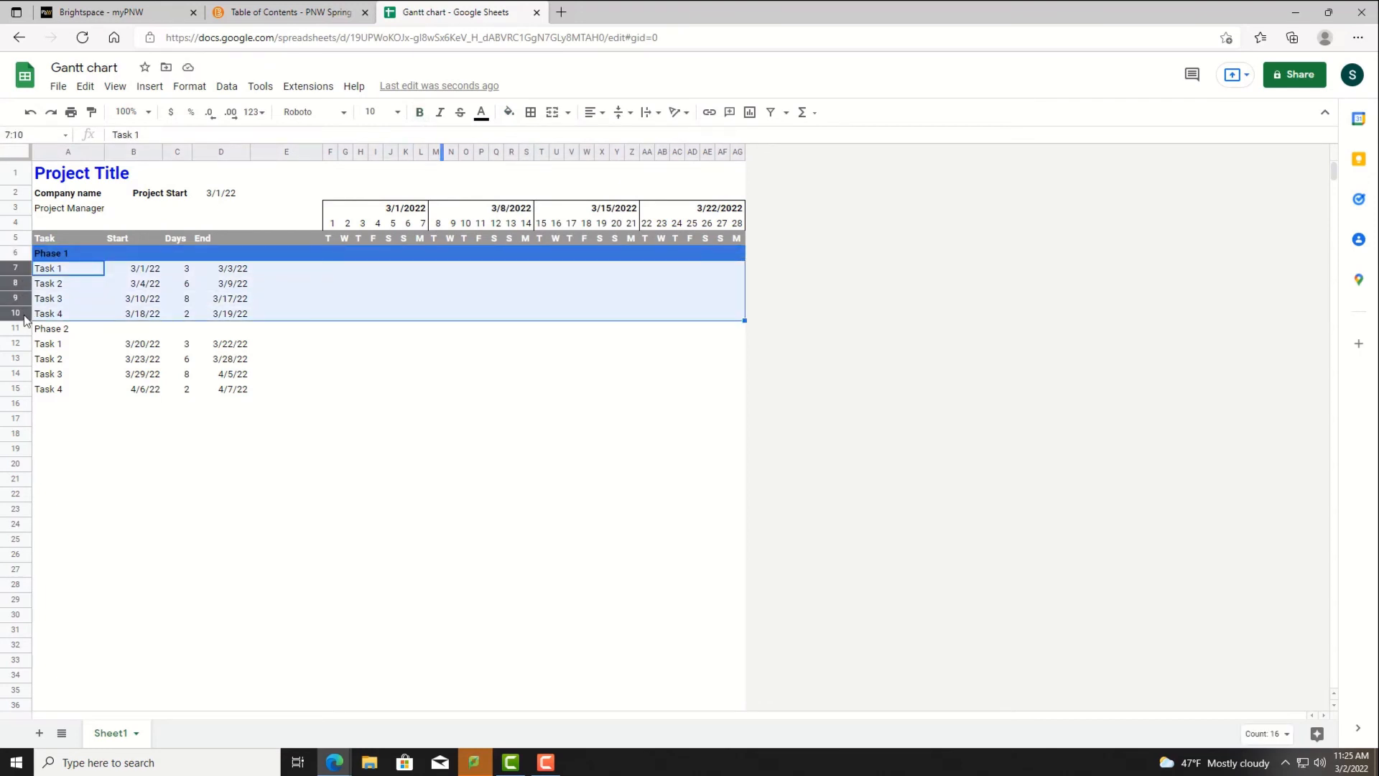
drag(20, 254, 21, 313)
click(535, 113)
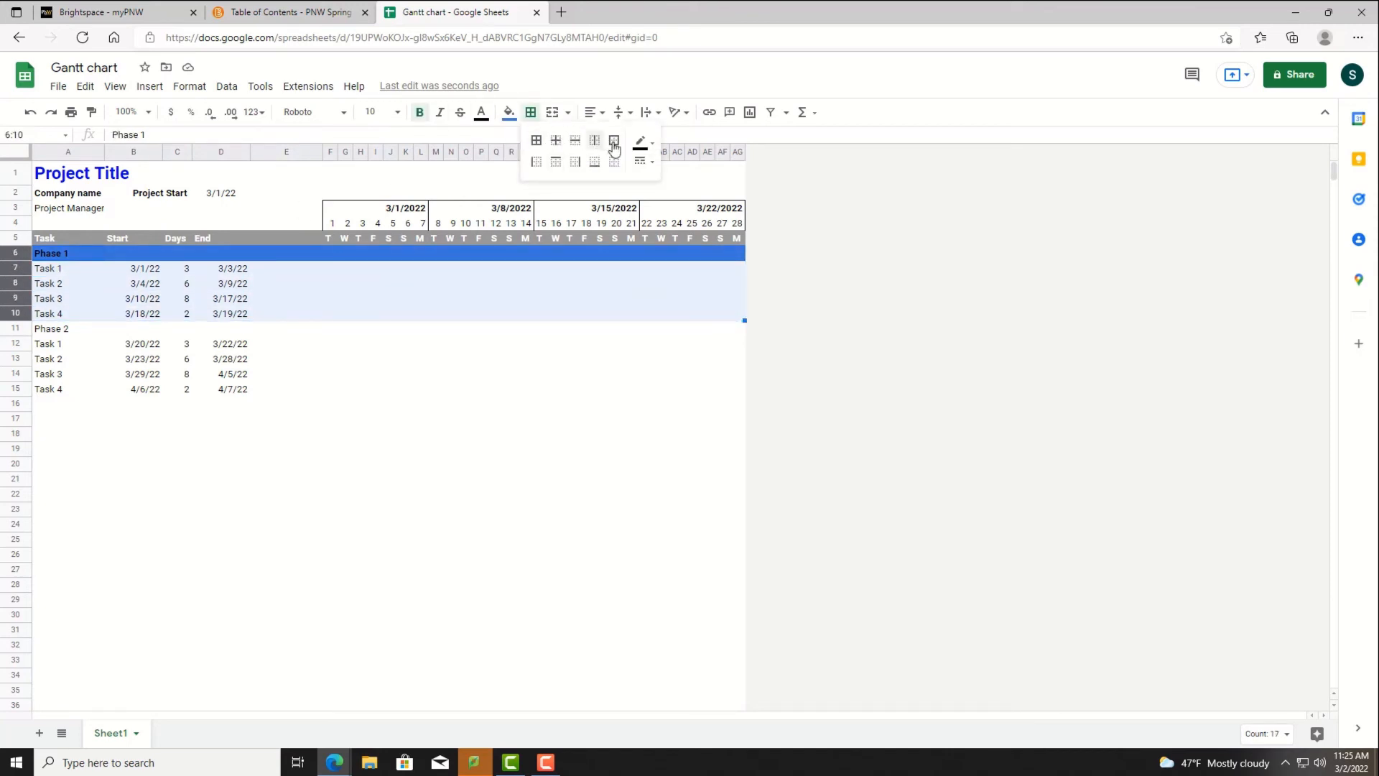
click(575, 140)
click(642, 142)
click(726, 263)
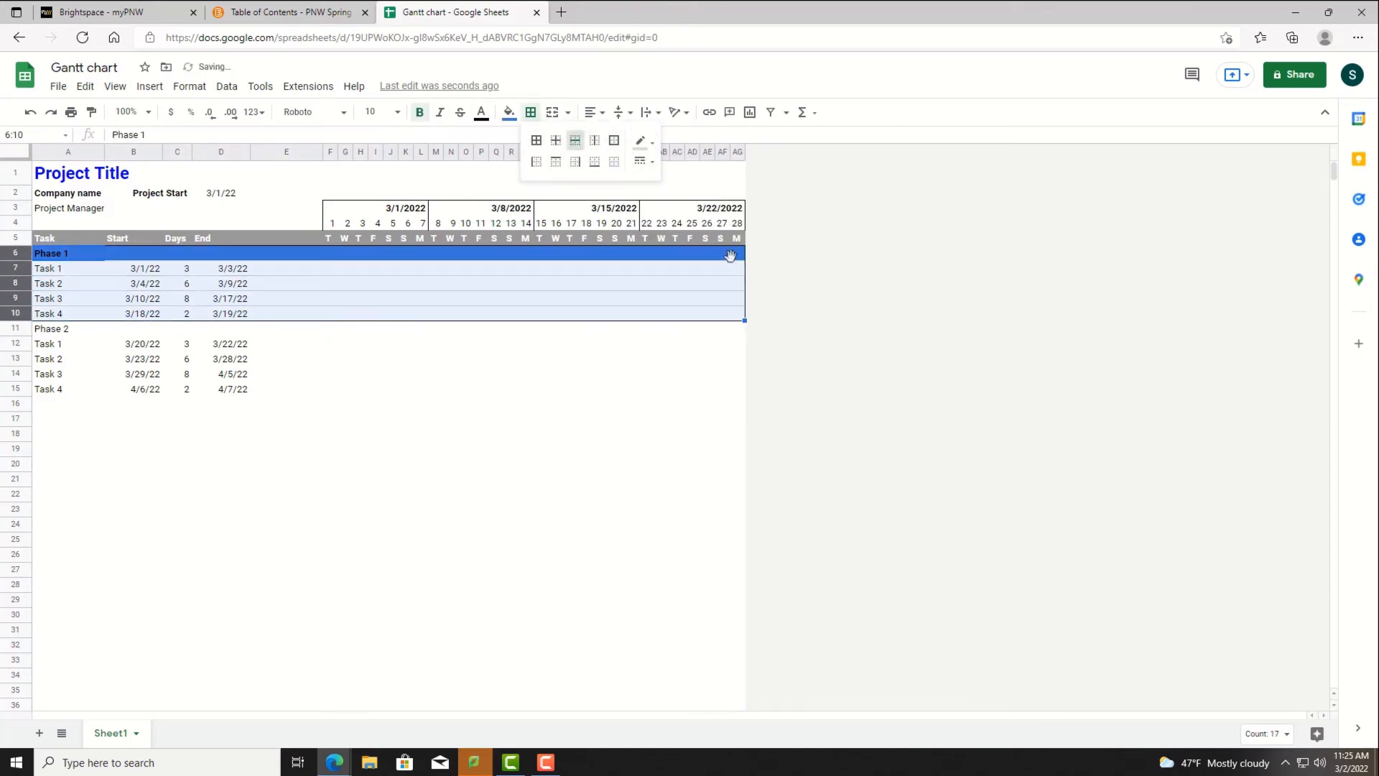
click(615, 140)
Copy the Phase 1 block's formatting onto the Phase 2 block in rows 11 to 15
click(21, 329)
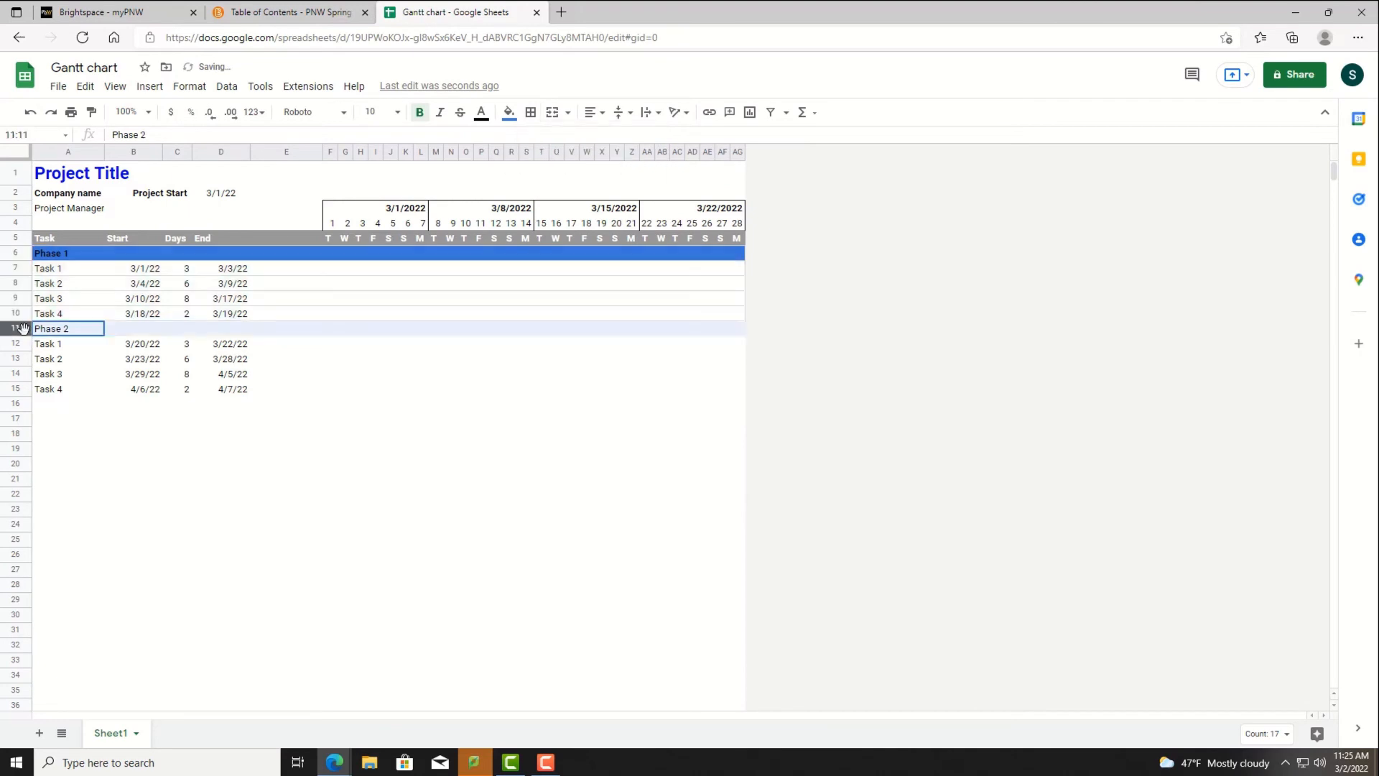
mouse_move(21, 254)
mouse_down()
mouse_move(23, 314)
mouse_move(101, 390)
mouse_up()
click(92, 115)
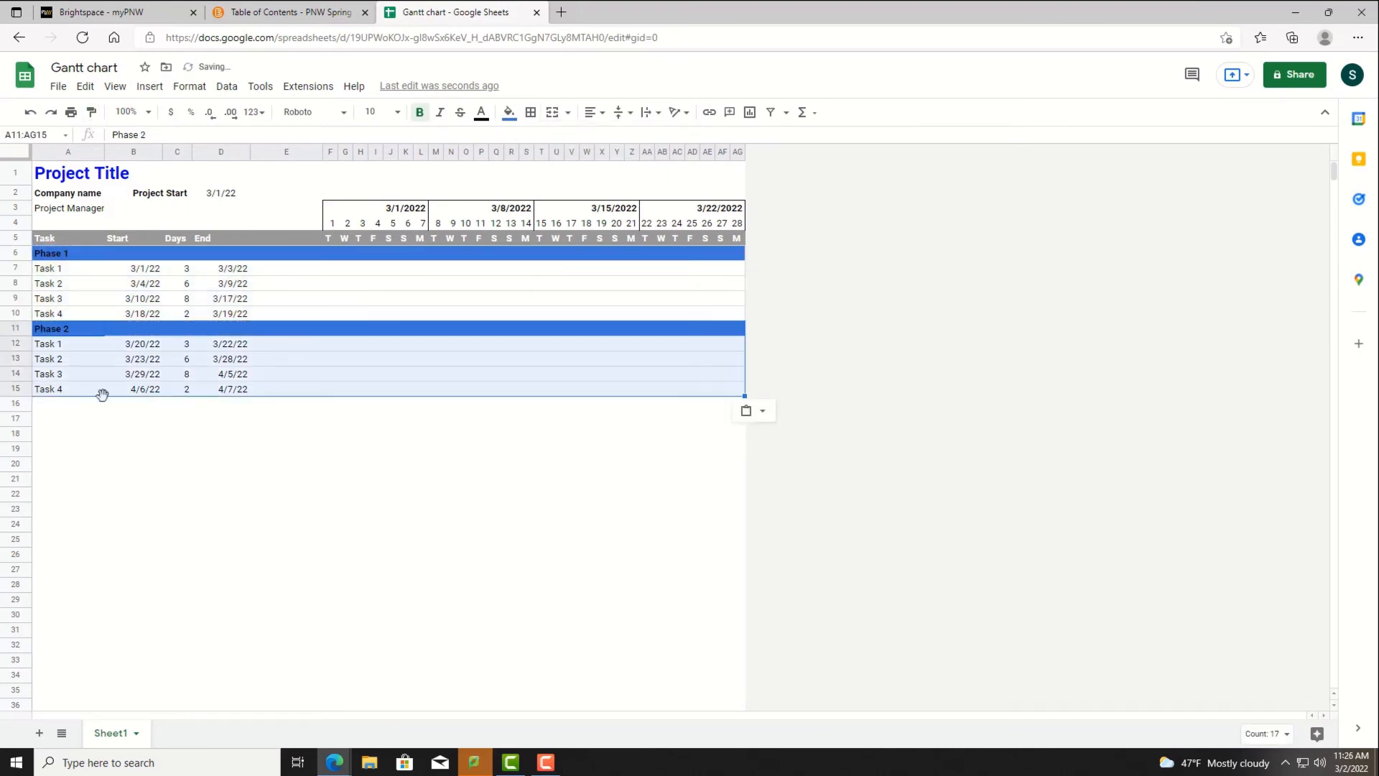
Resize column E to a width of 20 pixels
click(286, 253)
right_click(291, 153)
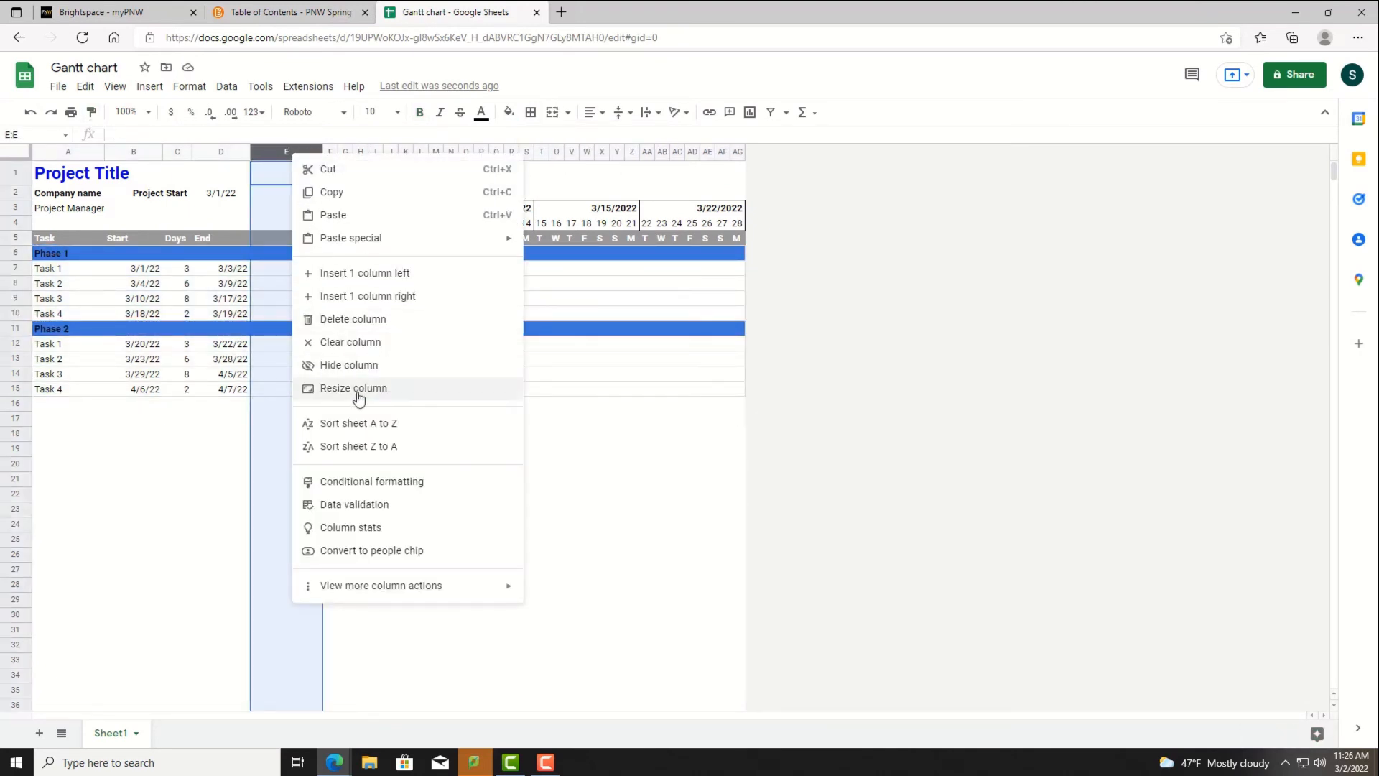
click(357, 391)
text(20)
key(Return)
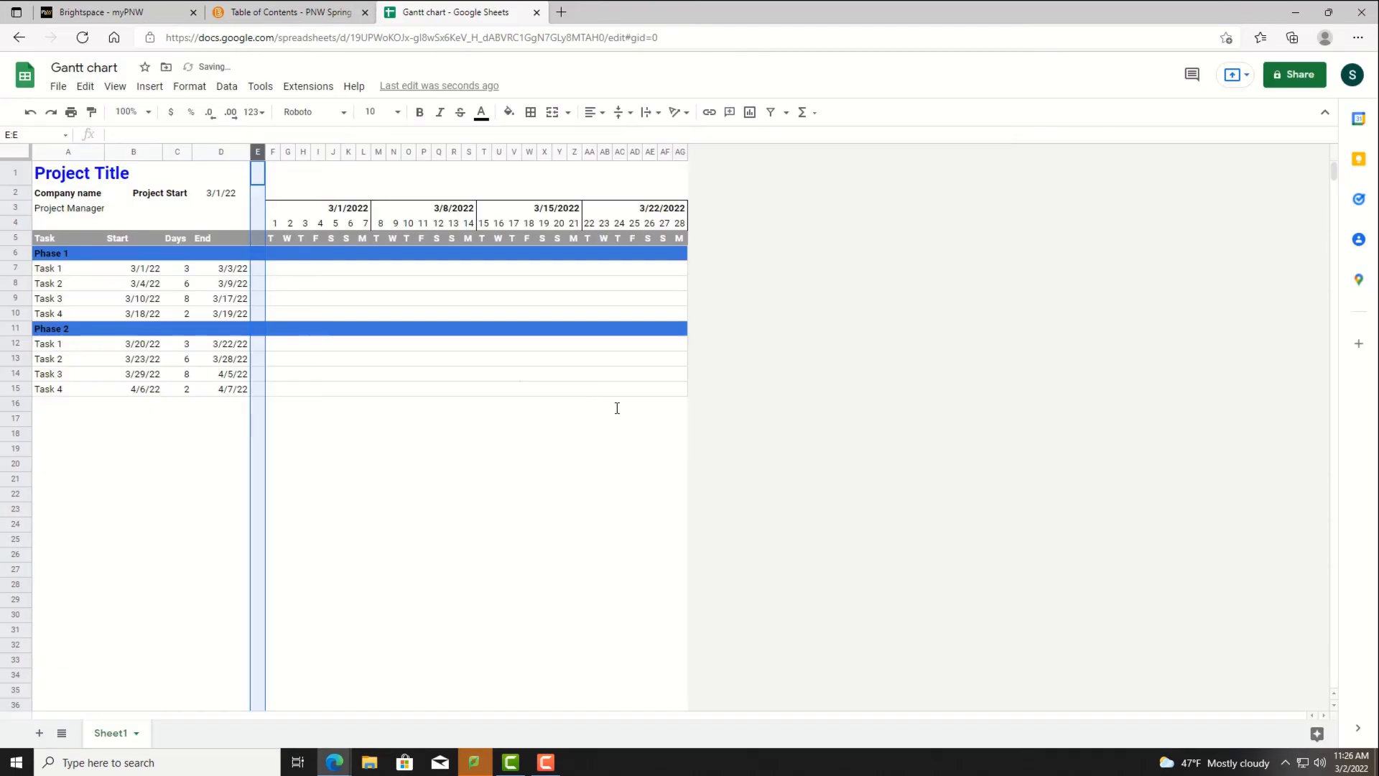
Start a conditional formatting rule for the timeline range F6:AG15 that uses a custom formula as its condition
click(128, 113)
click(142, 259)
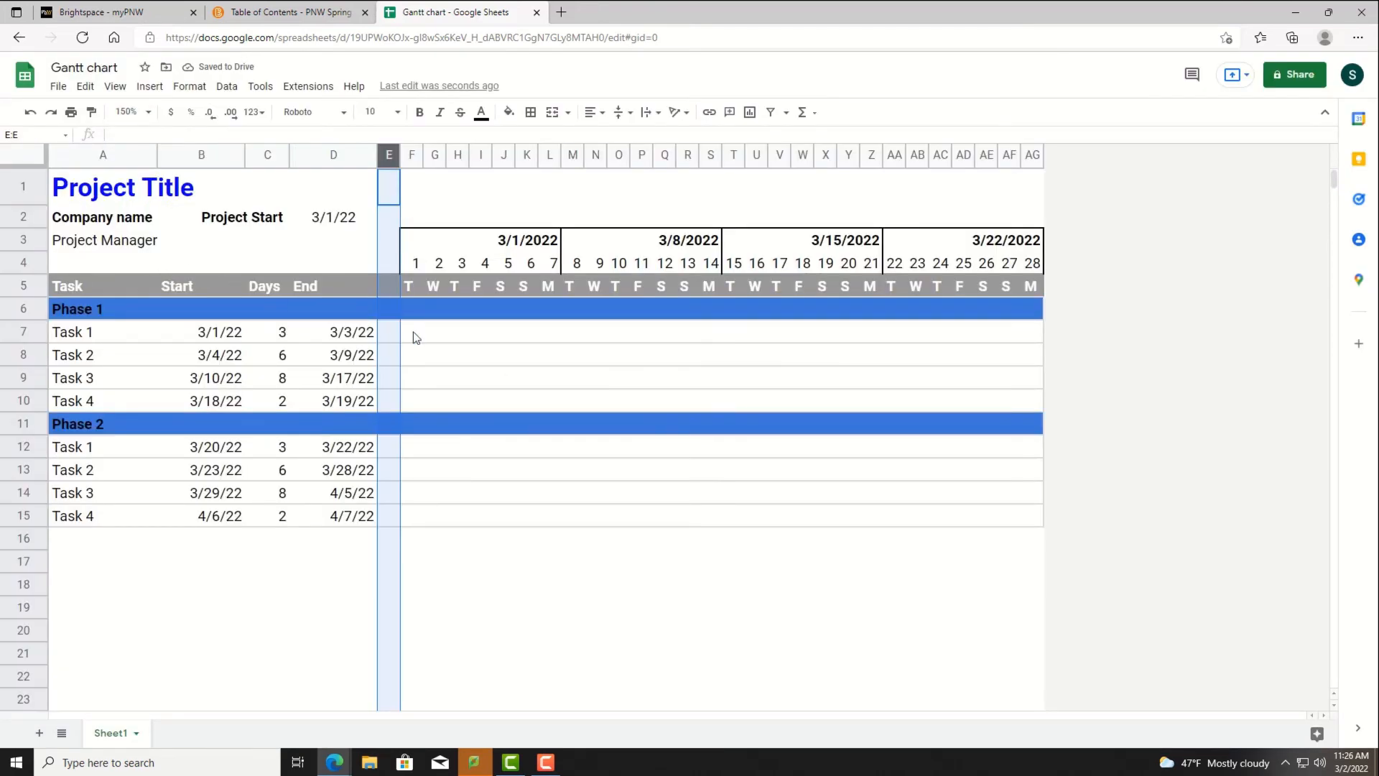
drag(413, 316, 1034, 517)
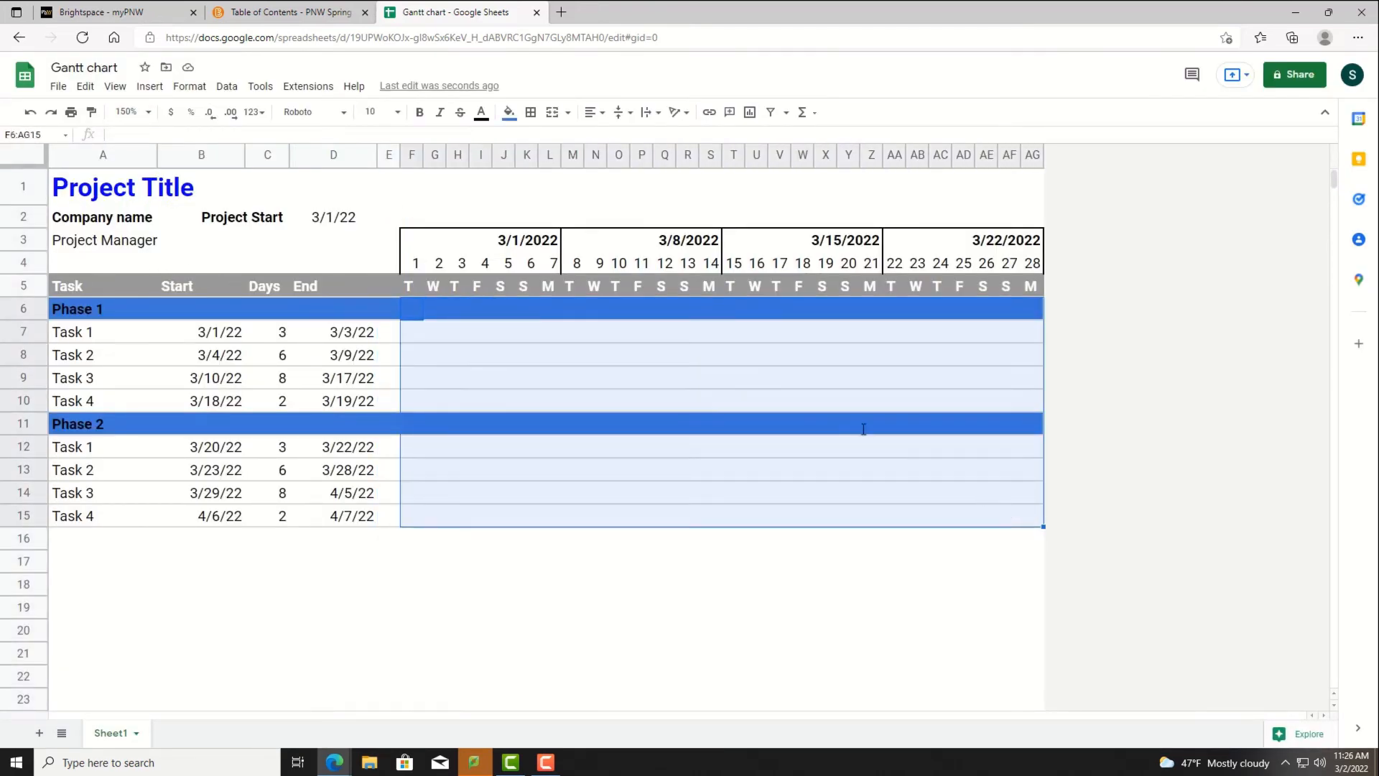
click(216, 89)
mouse_move(201, 89)
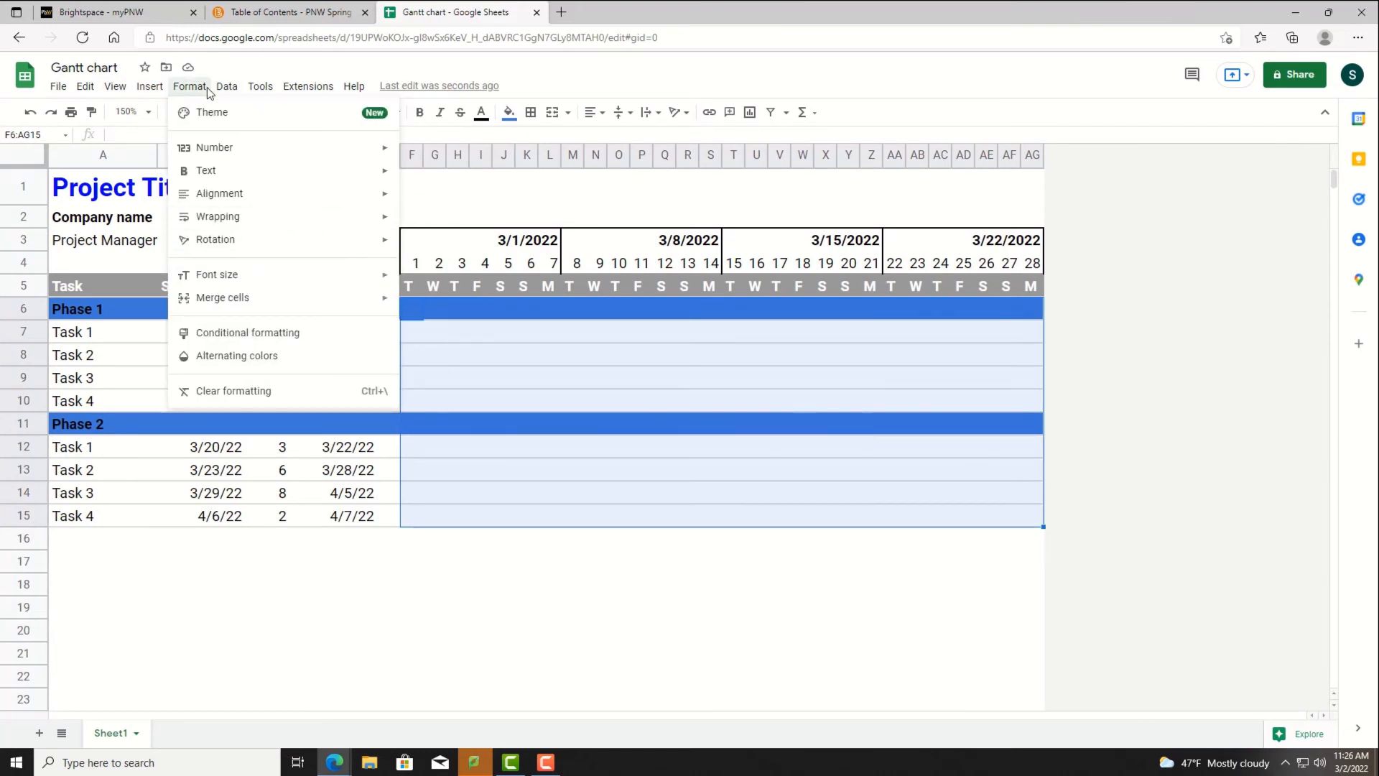
click(244, 332)
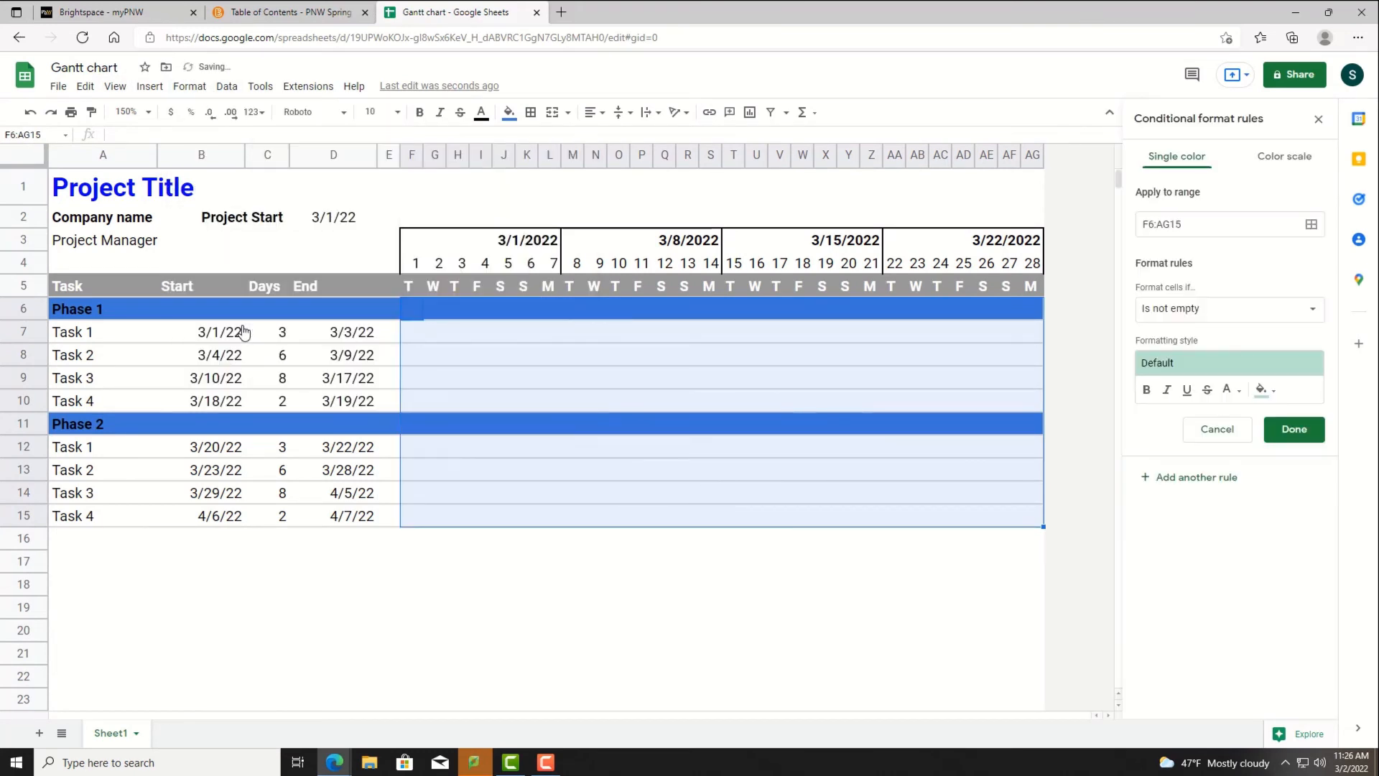
click(1195, 311)
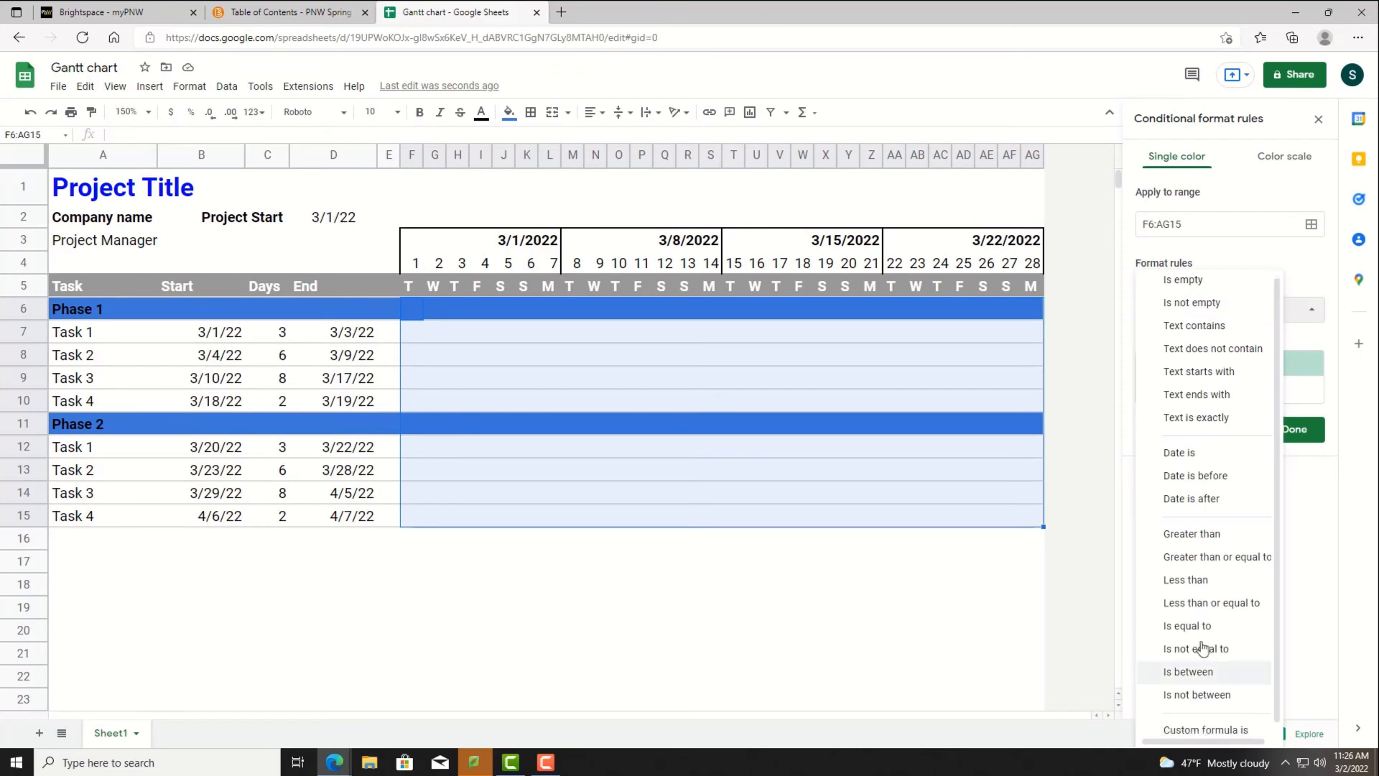
scroll(1203, 648, down, 1)
click(1205, 720)
click(1206, 342)
Enter =AND(F4>=B6,F4<=D6) as the rule's custom formula
text(=AND(F4.=B6,F4,=D6)
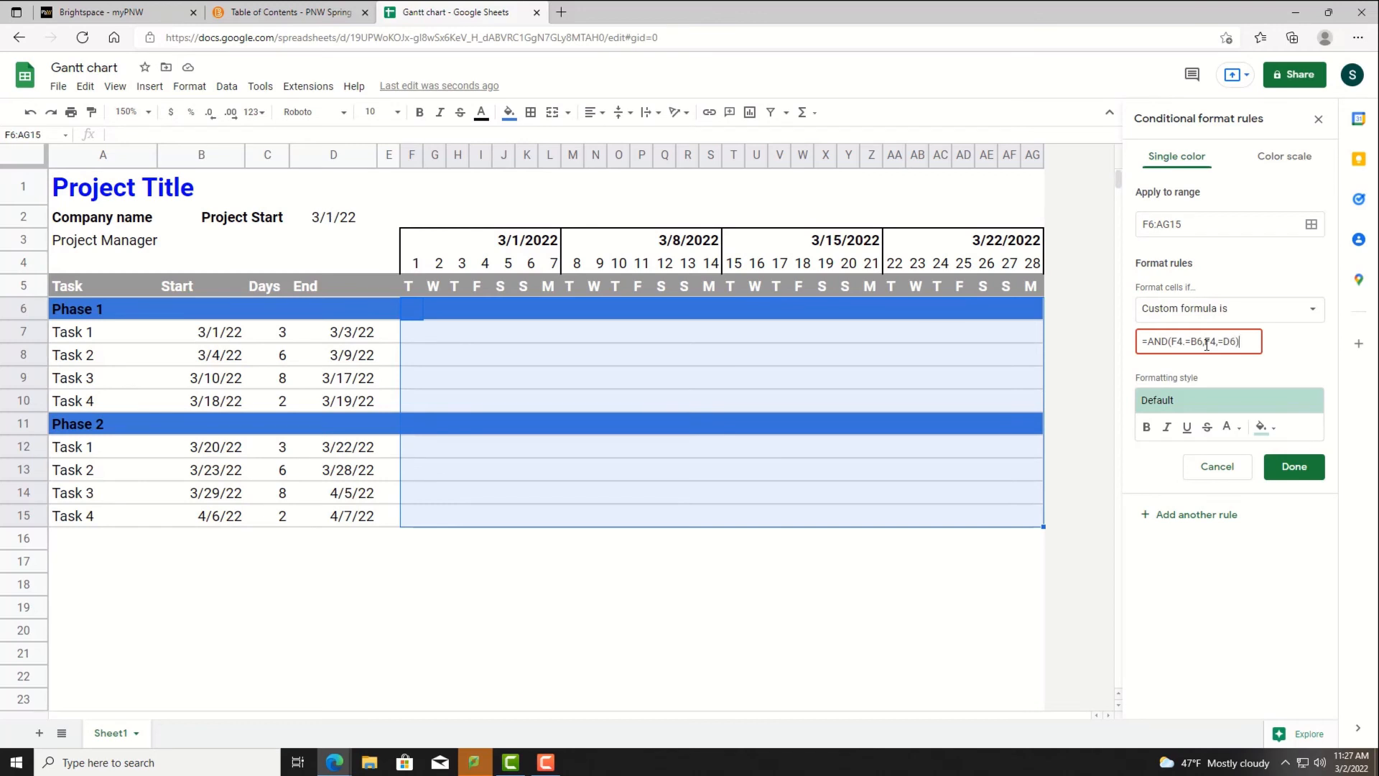
click(1187, 346)
key(BackSpace)
text(>)
text(<)
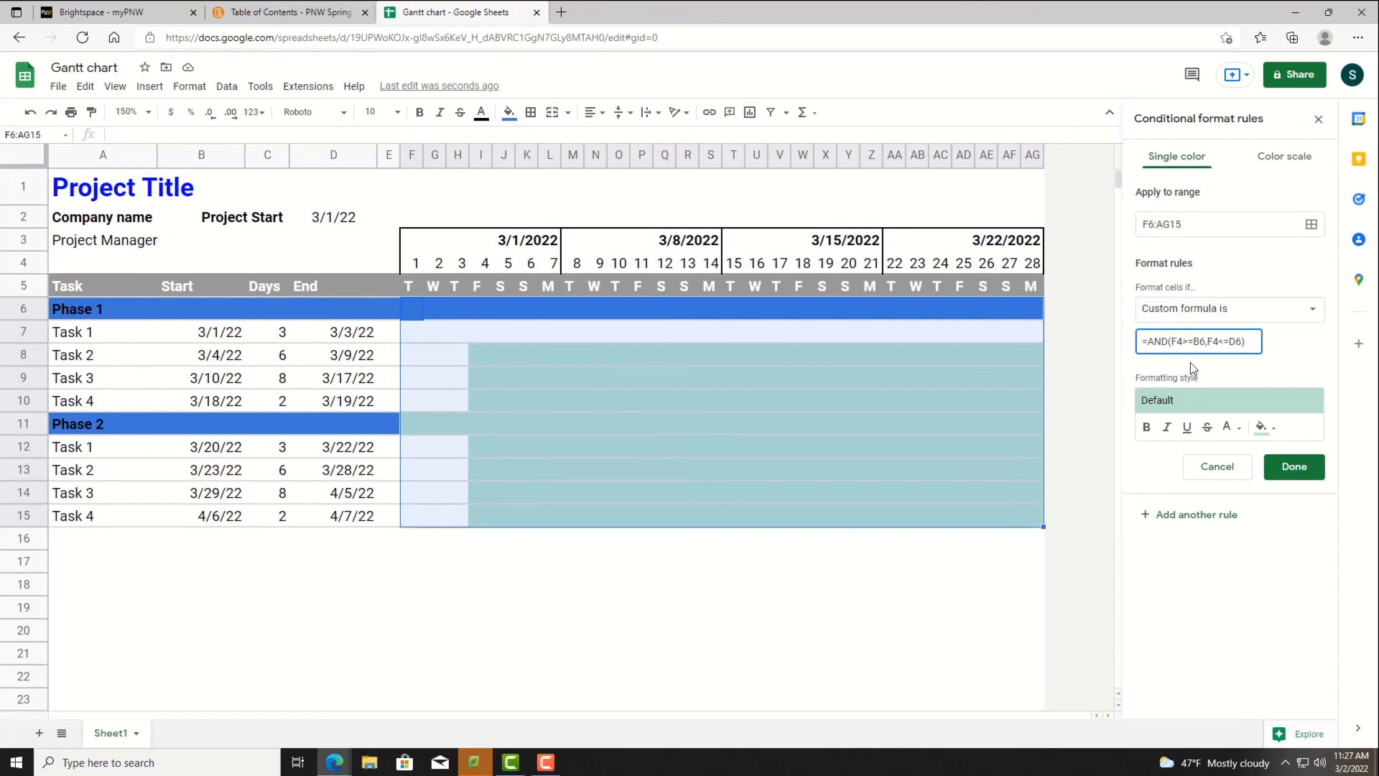
Lock row 4 and columns B and D in the rule's formula so it reads =AND(F$4>=$B6,F$4<=$D6)
text($)
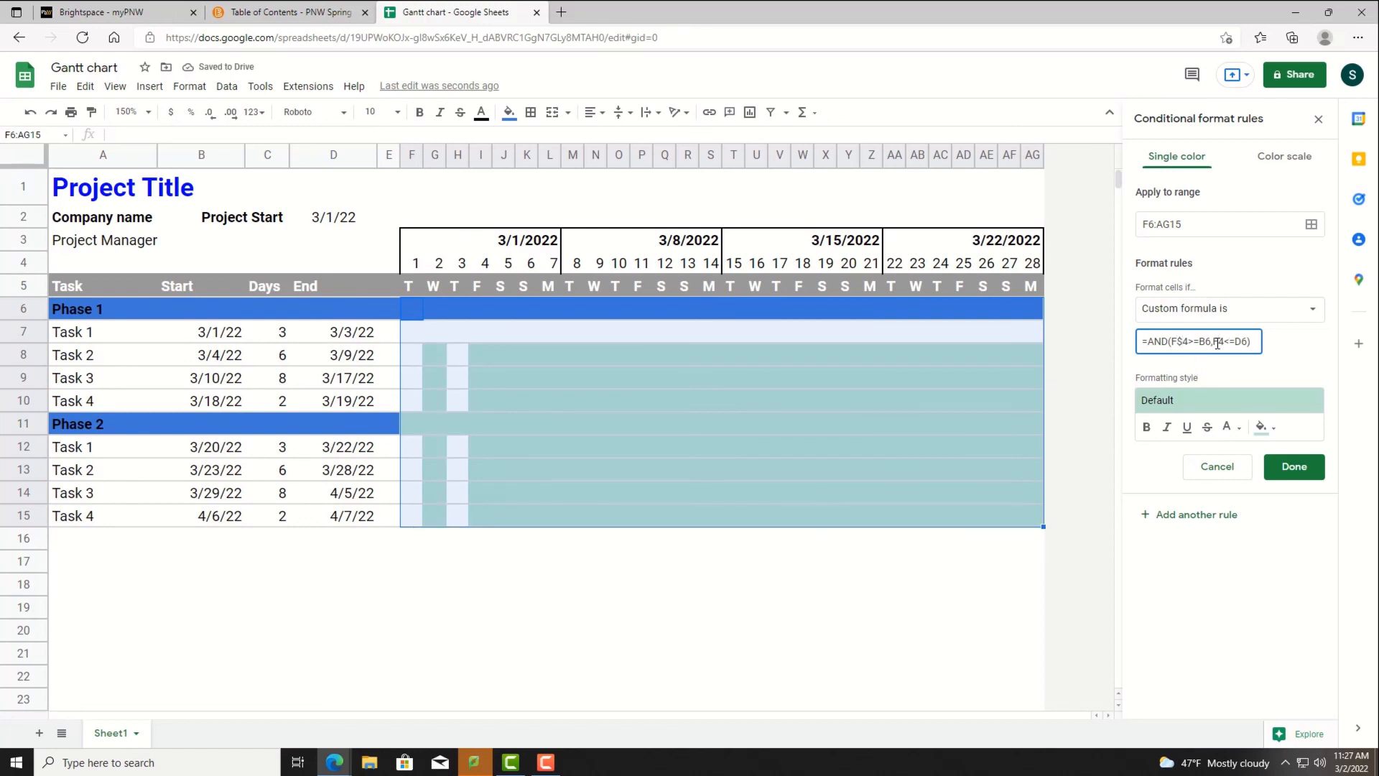
click(1218, 343)
text($)
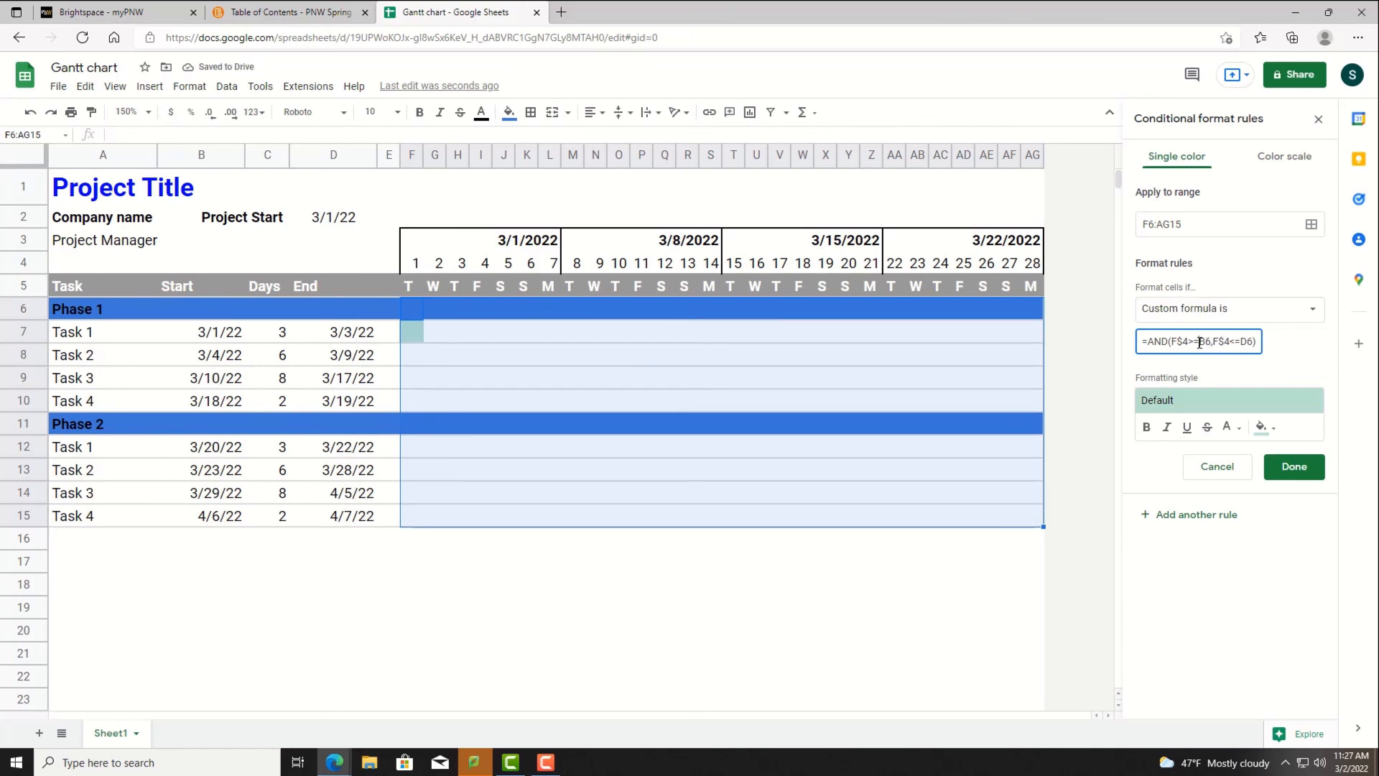
click(1200, 343)
text($)
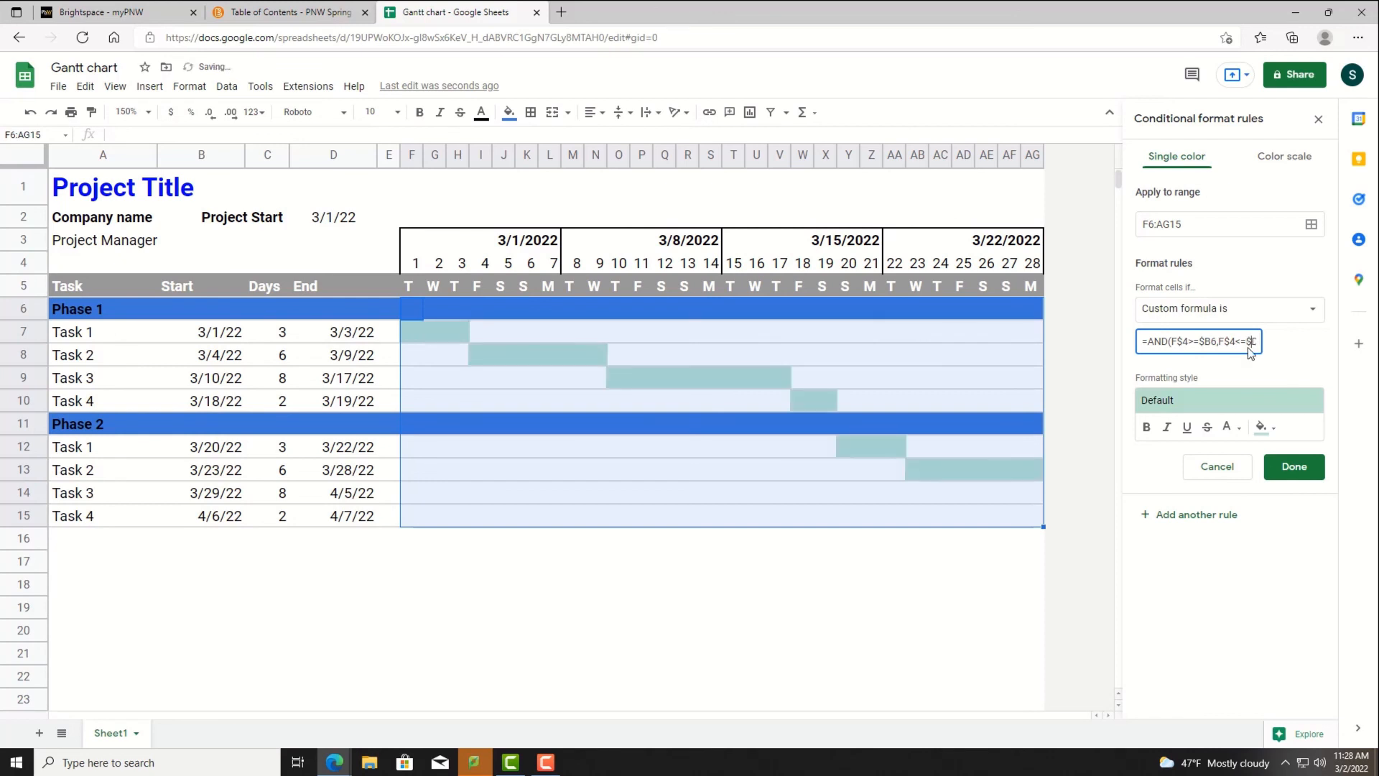
Set the rule's fill color to dark blue and save the conditional formatting rule
click(1262, 427)
click(1216, 646)
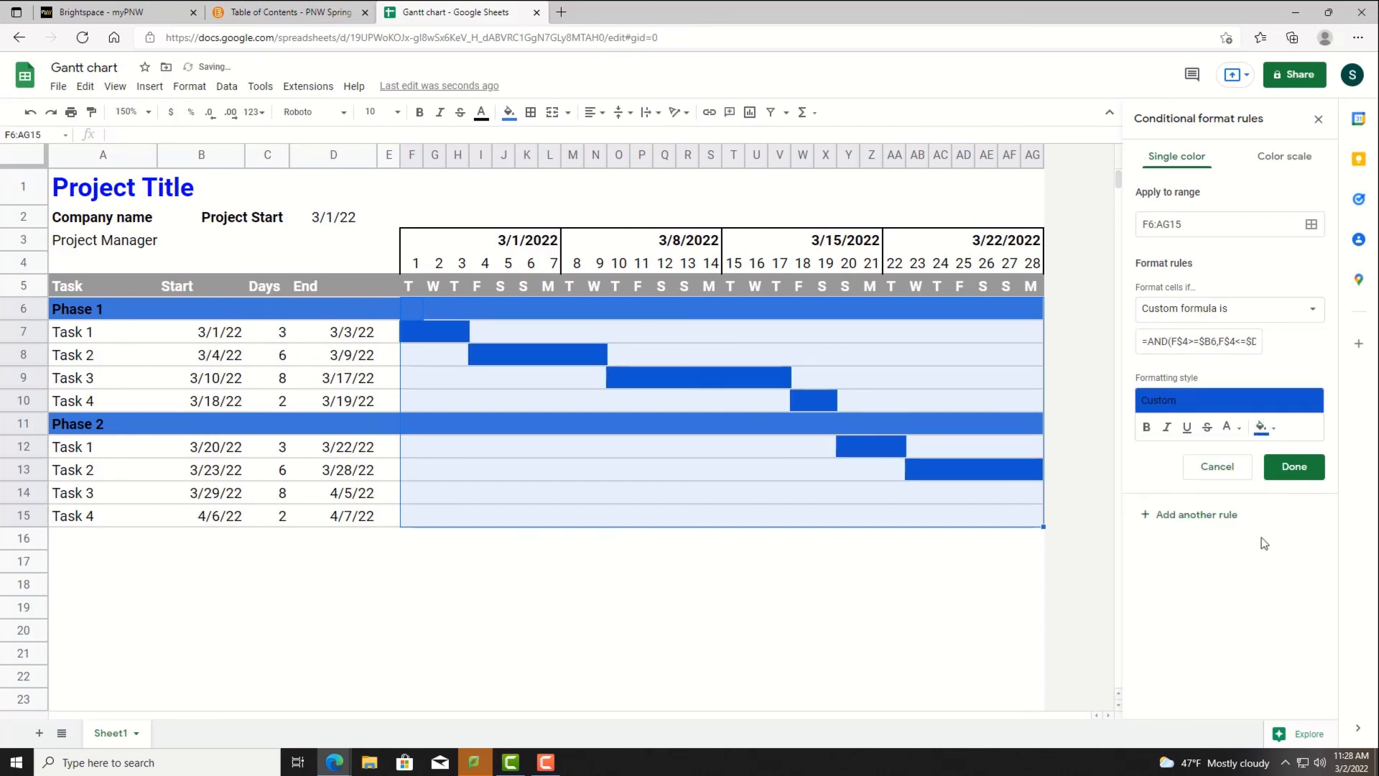
click(1294, 466)
click(893, 611)
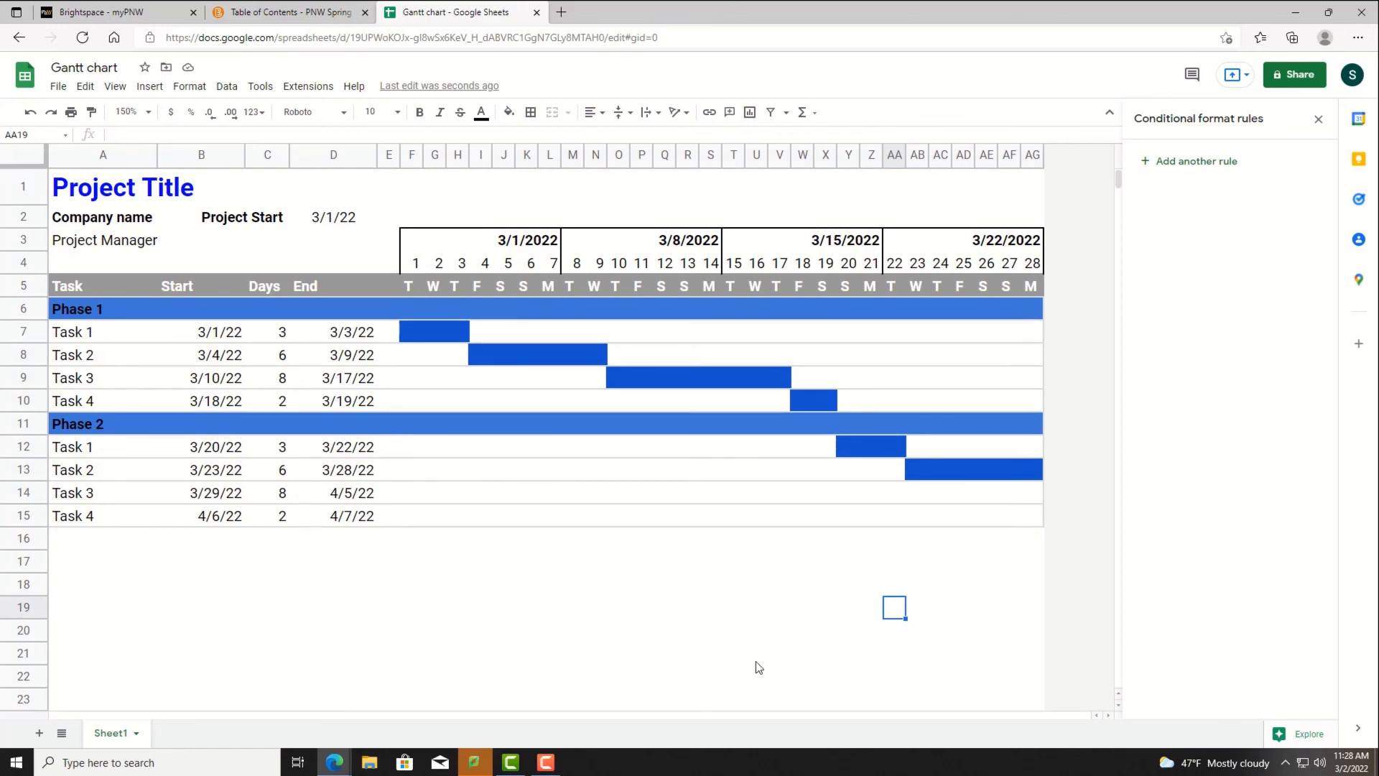
Put an outer border around the project start date cell D2 and set the border's color
click(329, 217)
click(530, 113)
click(615, 141)
click(342, 261)
click(354, 219)
click(530, 113)
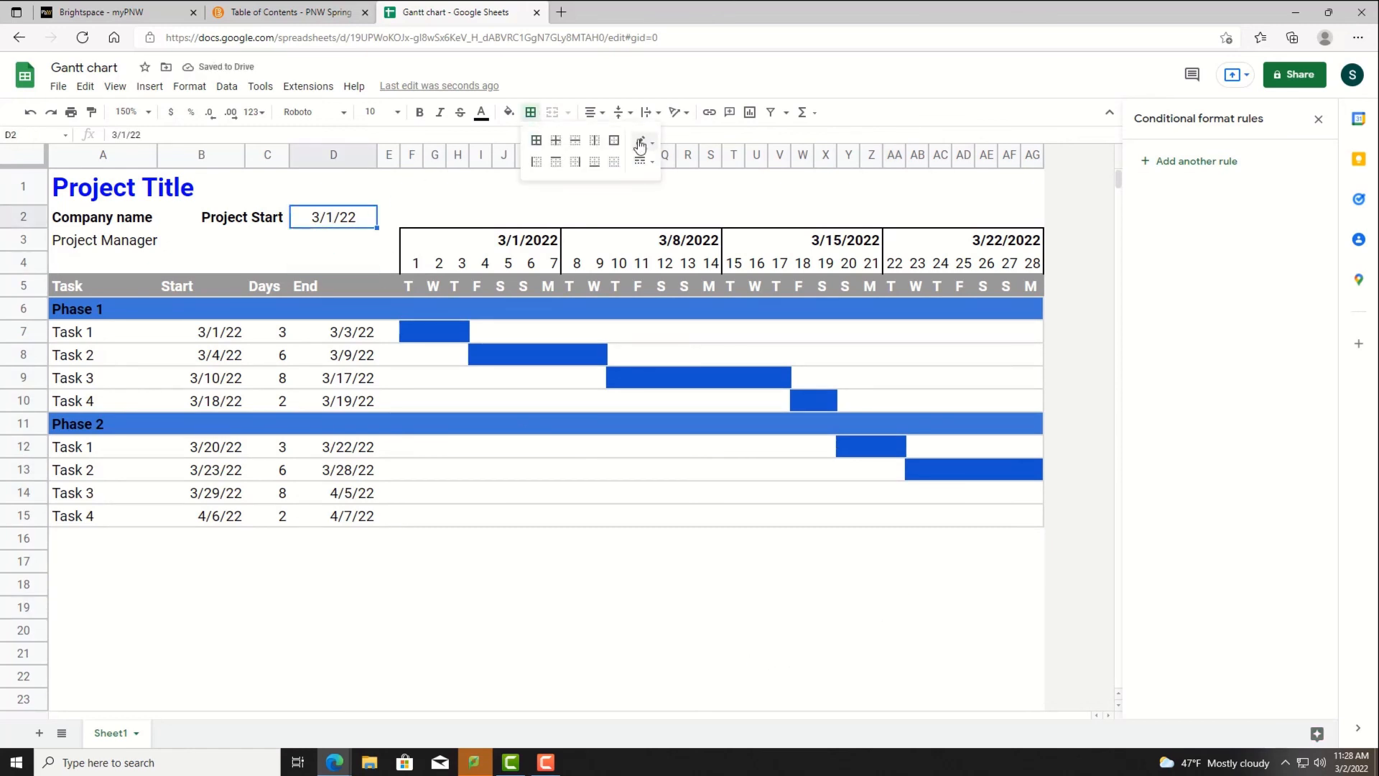
click(640, 143)
click(645, 185)
click(615, 142)
click(346, 243)
Test the timeline by changing the project start date in D2 to 3/9/22 and to 3/25/22
click(345, 223)
double_click(344, 222)
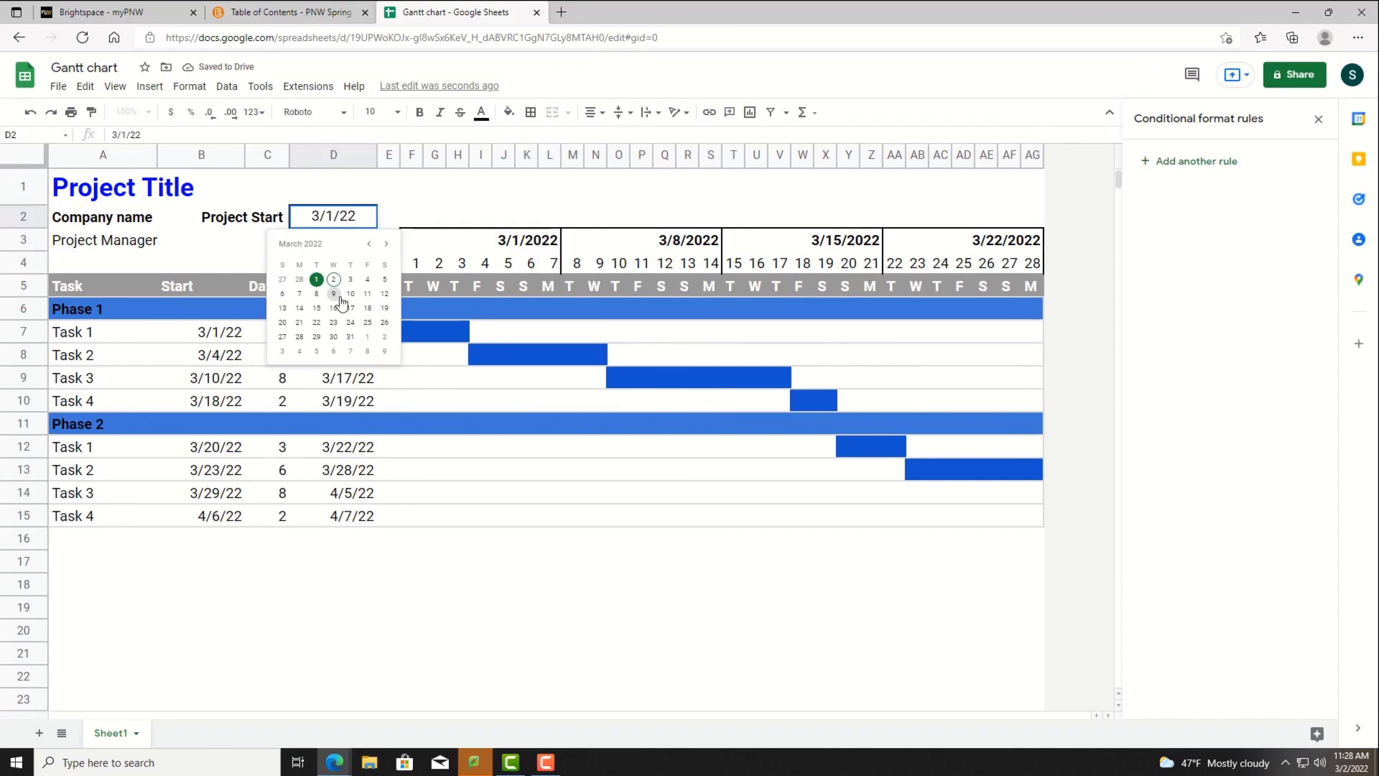
click(334, 293)
double_click(344, 218)
click(368, 322)
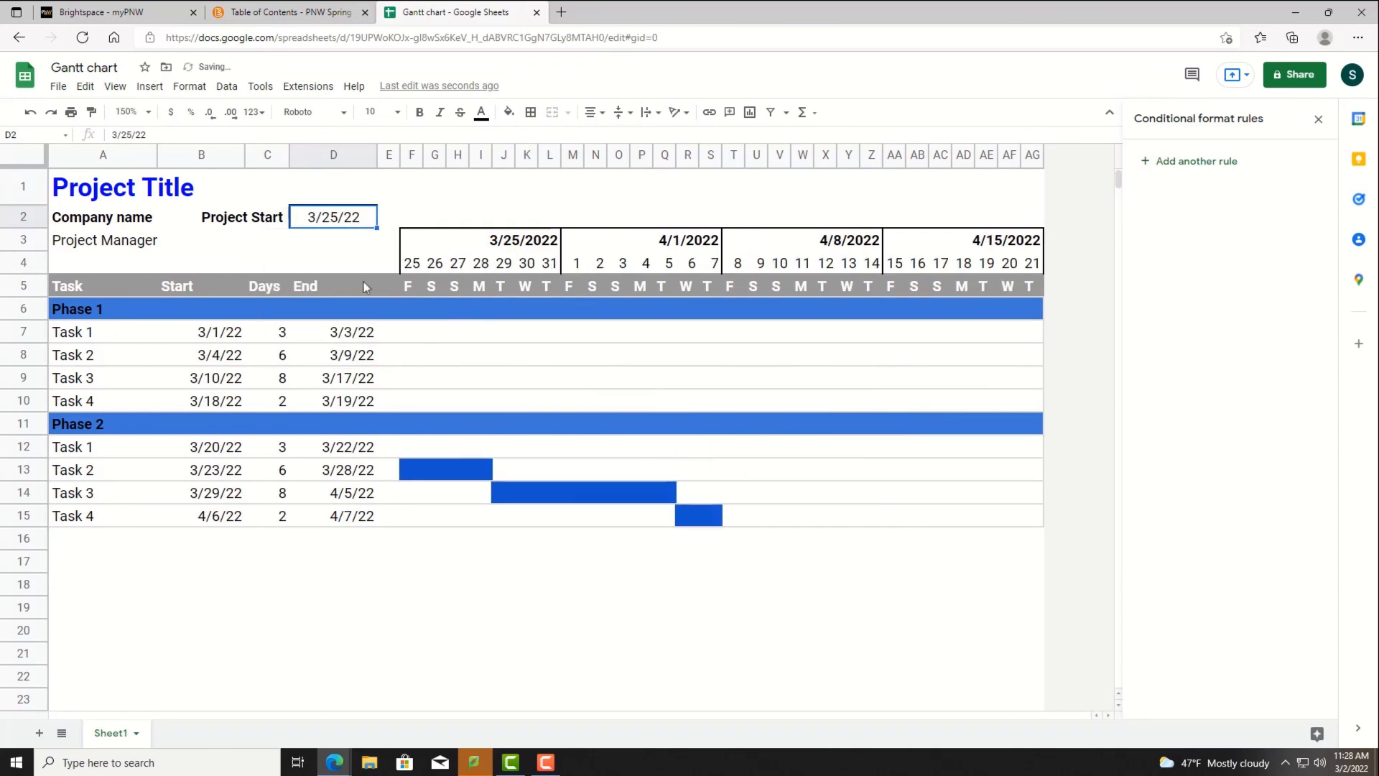
Test an earlier project start date in D2 by setting it to 2/17/22
double_click(362, 227)
click(370, 243)
click(350, 307)
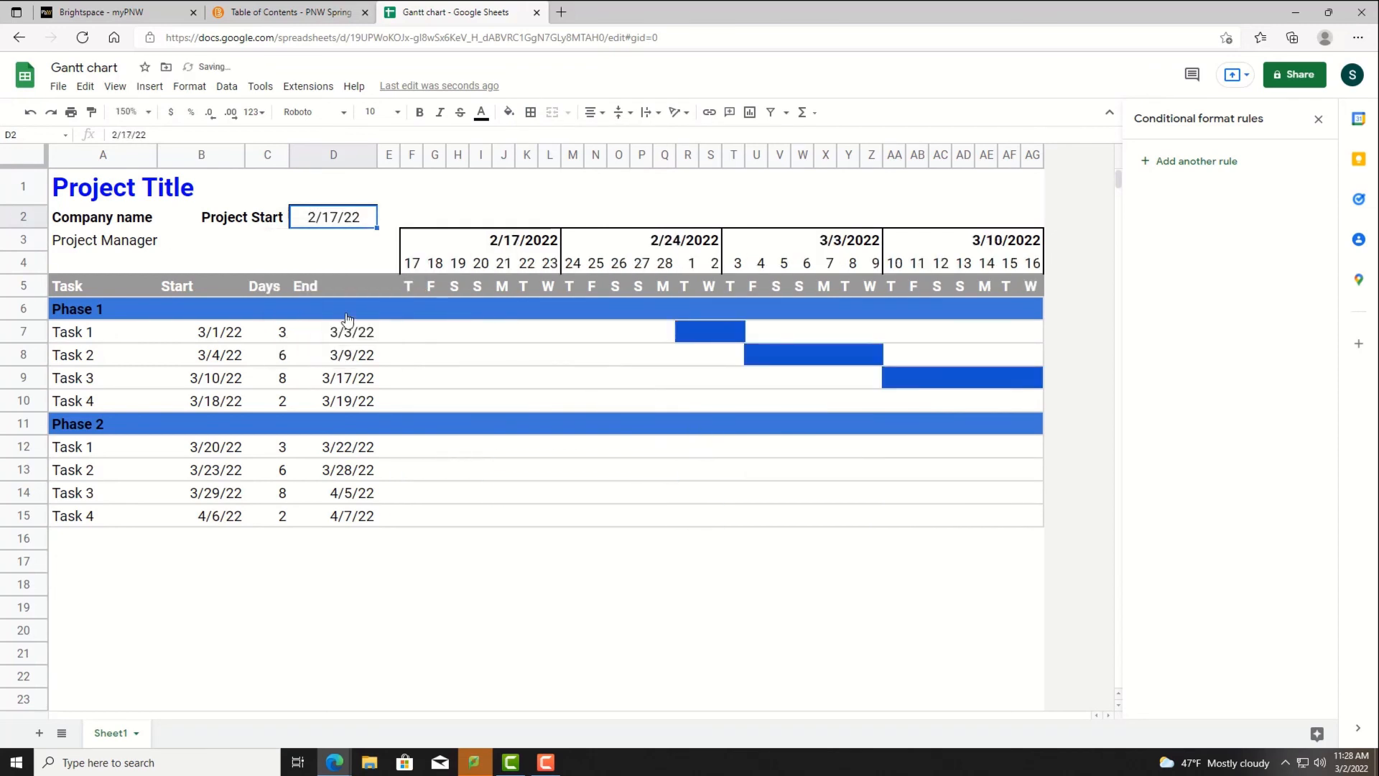
Restore the project start date in D2 to 3/1/22
double_click(363, 225)
click(385, 244)
click(316, 278)
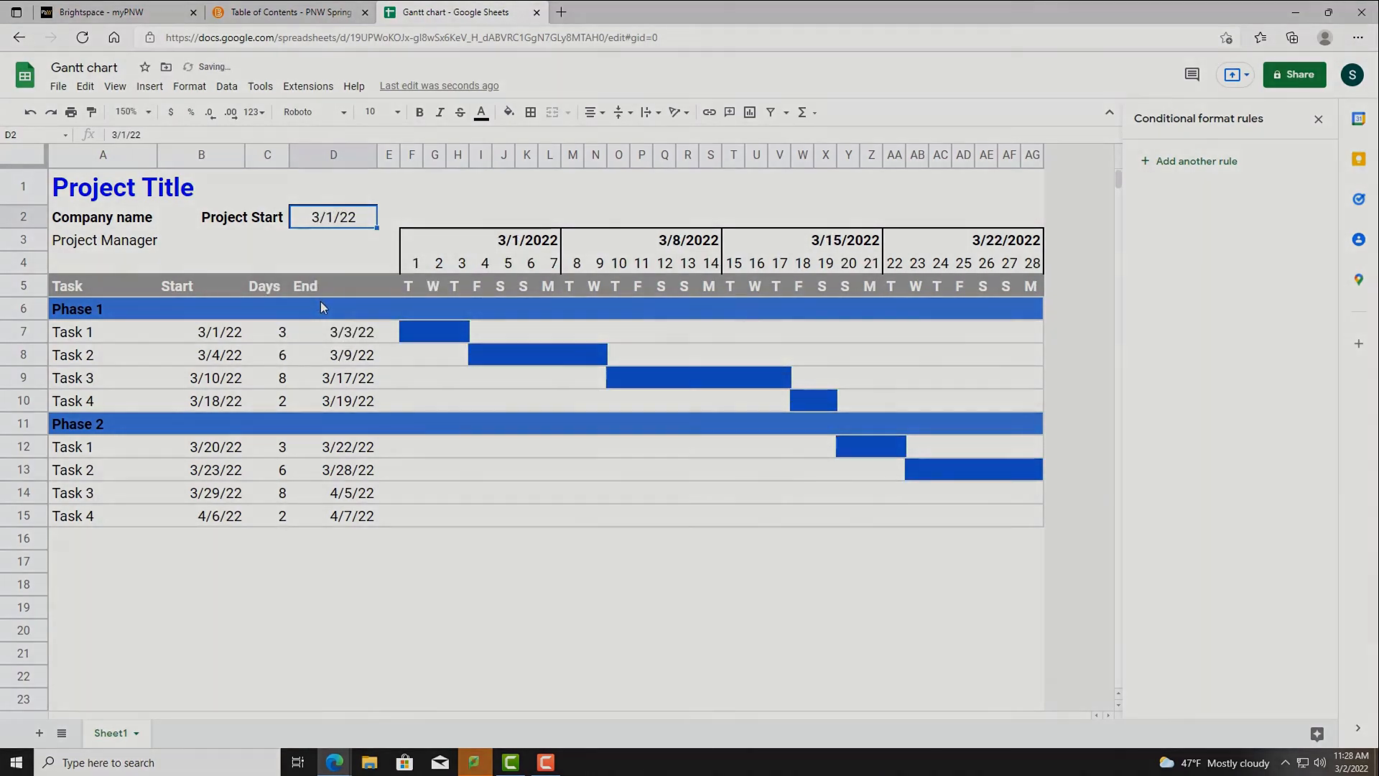